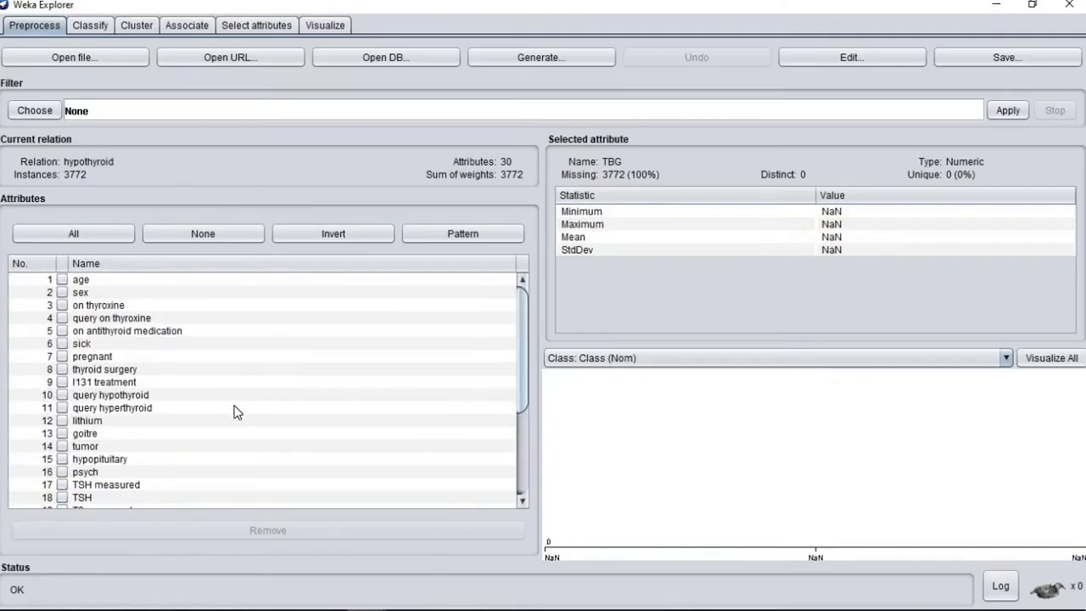
pyautogui.click(80, 295)
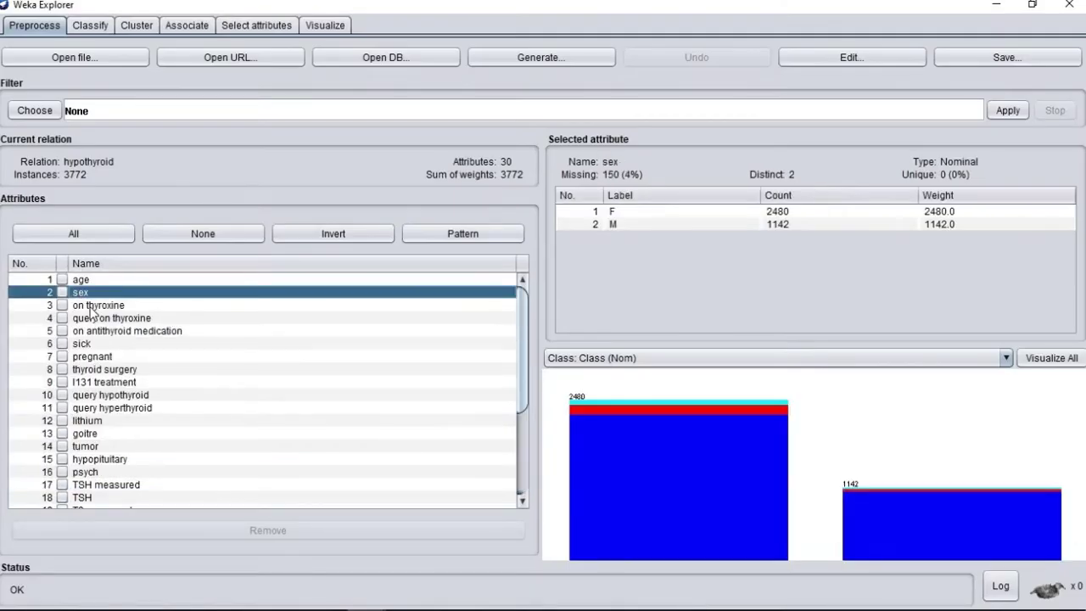
pyautogui.click(92, 308)
pyautogui.click(101, 319)
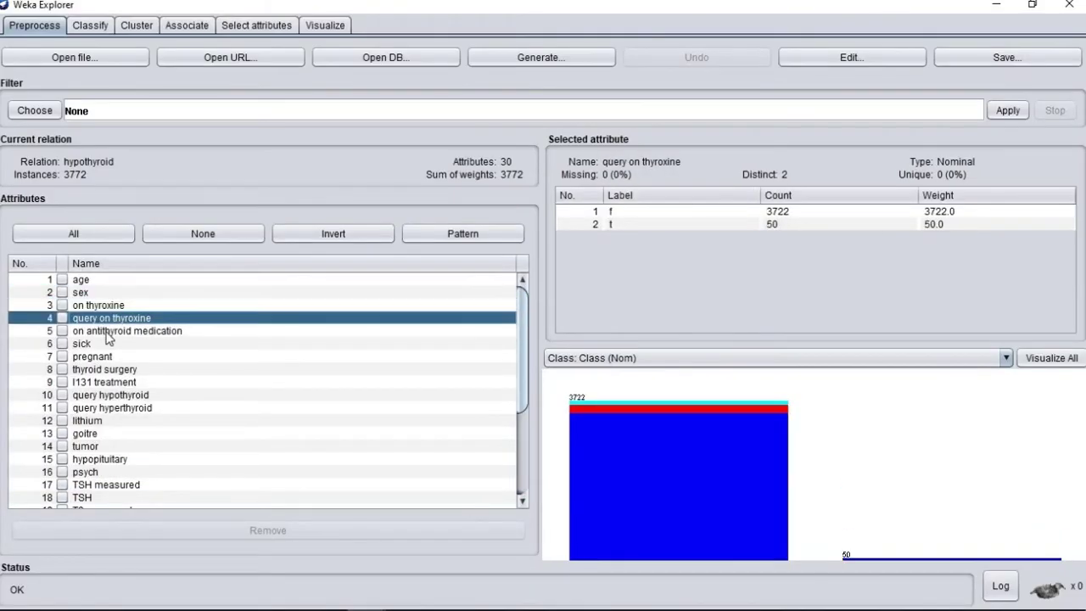
pyautogui.click(108, 333)
pyautogui.click(102, 345)
pyautogui.click(104, 357)
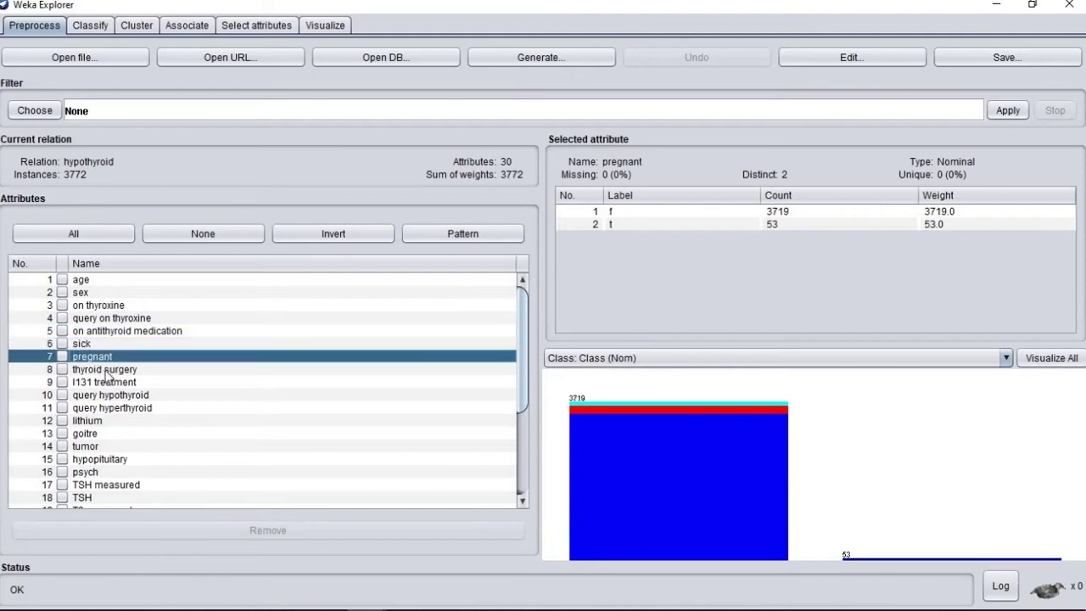
pyautogui.click(106, 370)
pyautogui.click(109, 383)
pyautogui.click(114, 395)
pyautogui.click(112, 408)
pyautogui.click(93, 421)
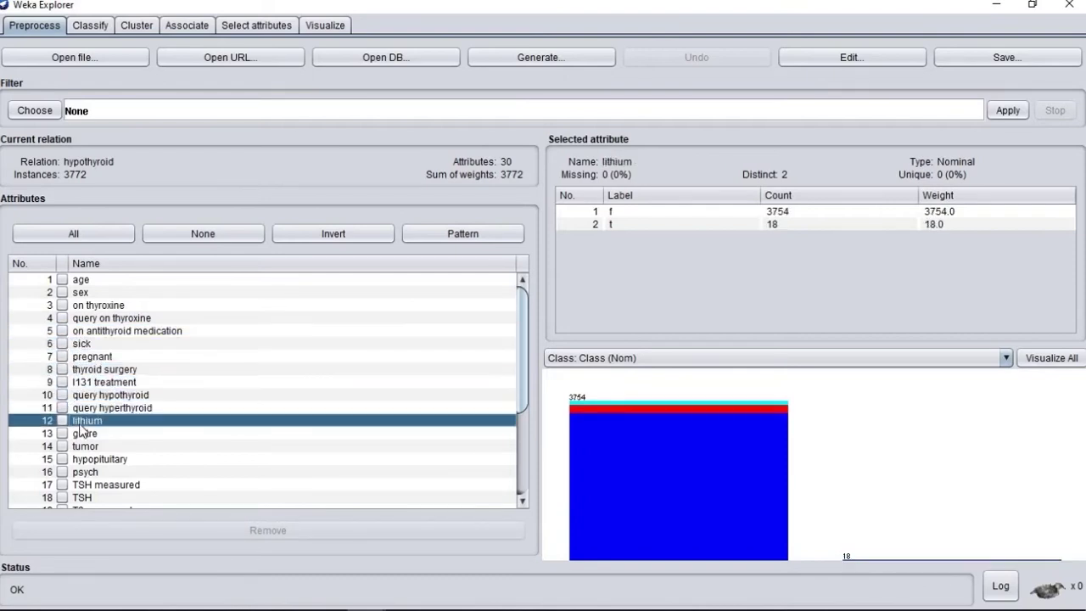
pyautogui.click(89, 434)
pyautogui.click(86, 447)
pyautogui.click(96, 459)
pyautogui.click(89, 471)
pyautogui.scroll(-4, 93, 450)
pyautogui.click(102, 361)
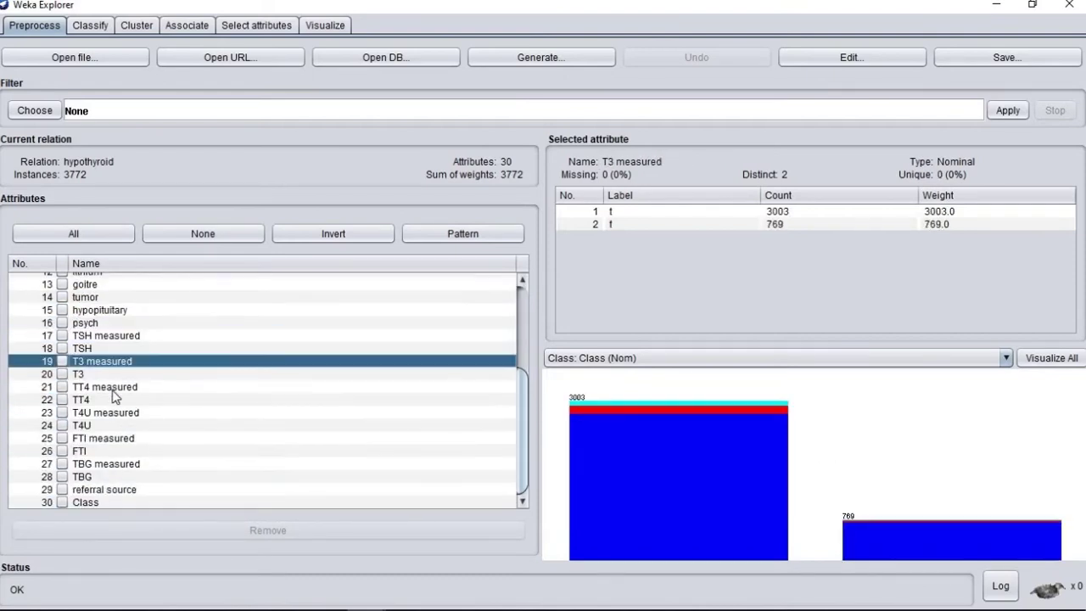
pyautogui.click(104, 387)
pyautogui.click(110, 412)
pyautogui.click(102, 438)
pyautogui.click(104, 489)
pyautogui.click(35, 110)
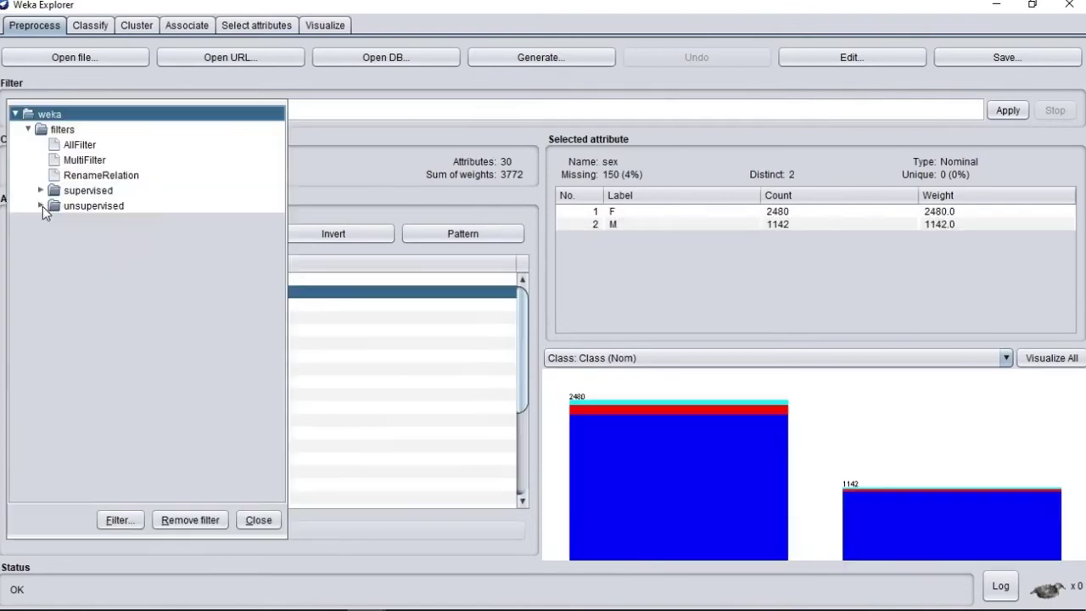
pyautogui.click(42, 206)
pyautogui.scroll(-5, 186, 352)
pyautogui.scroll(-5, 186, 349)
pyautogui.click(177, 468)
pyautogui.click(1014, 112)
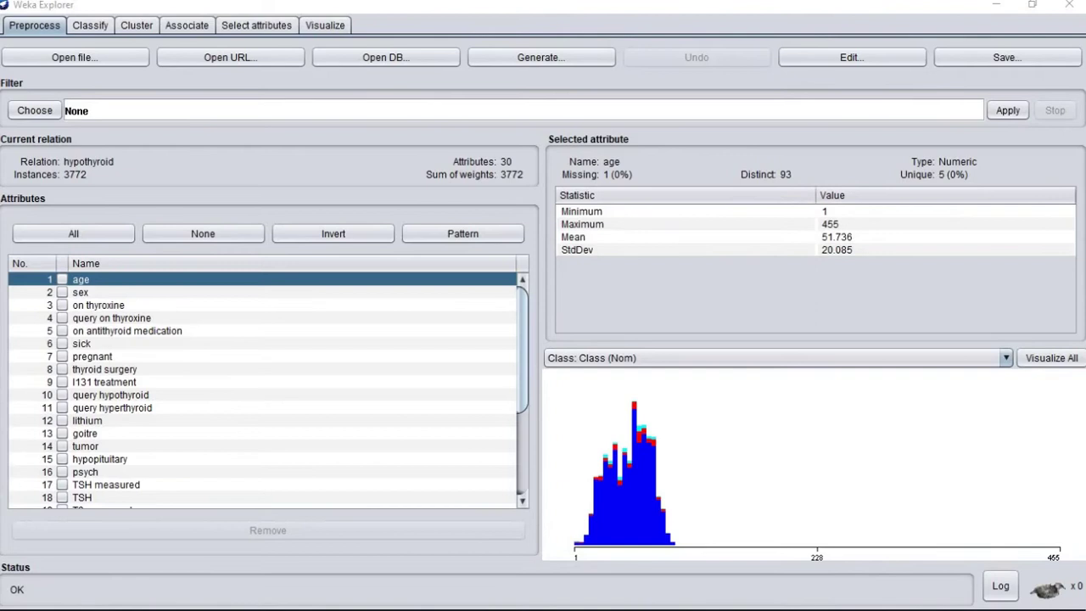
# Step: Run a J48 tree with 10-fold cross-validation, scoring 99.5758% correct (3756 of 3772)
pyautogui.click(86, 28)
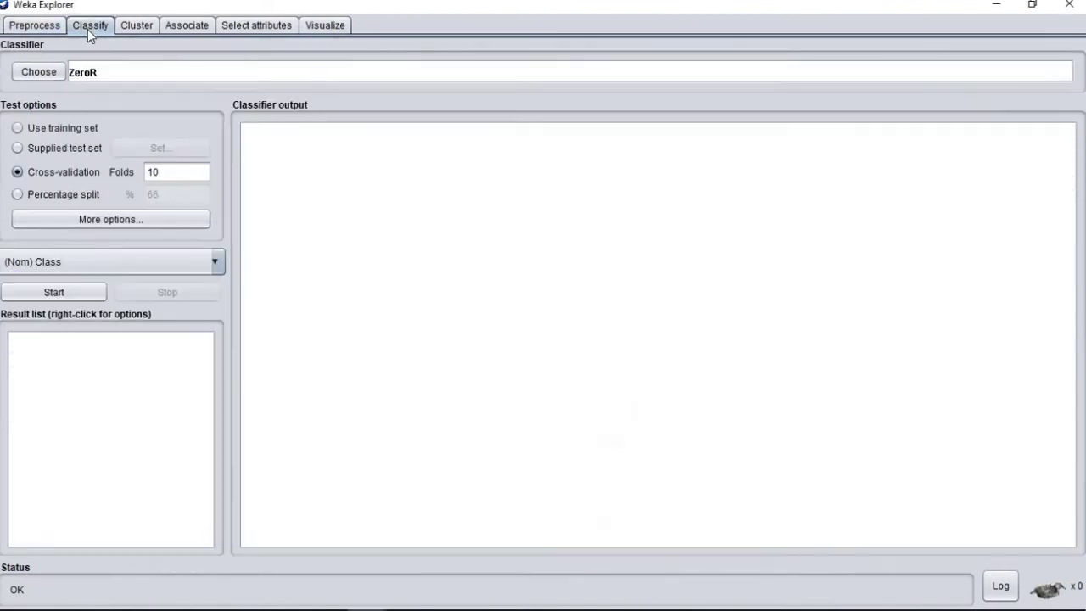
pyautogui.click(46, 74)
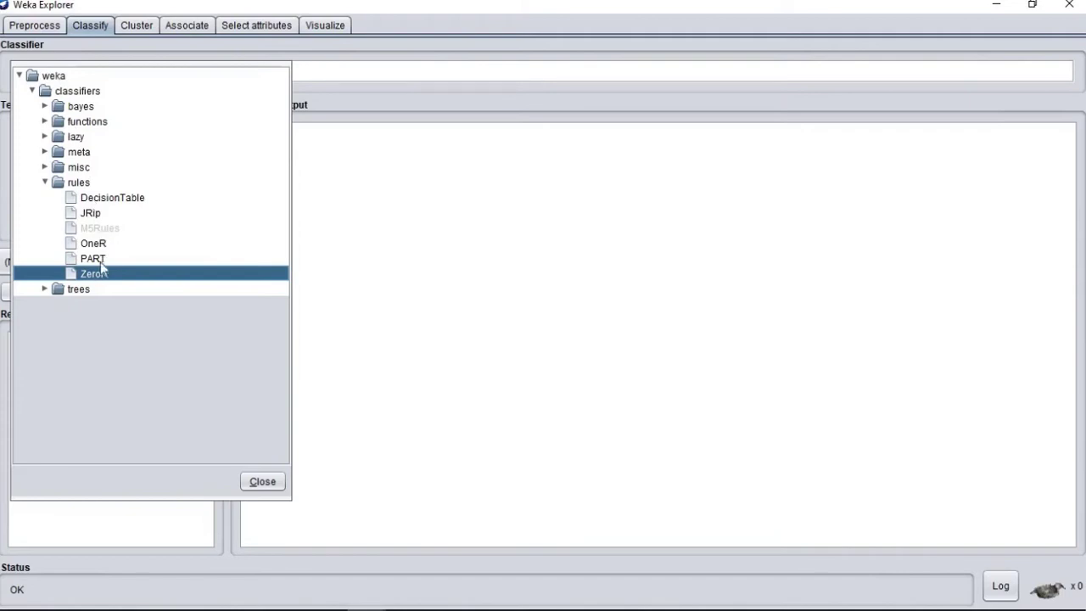
pyautogui.click(44, 289)
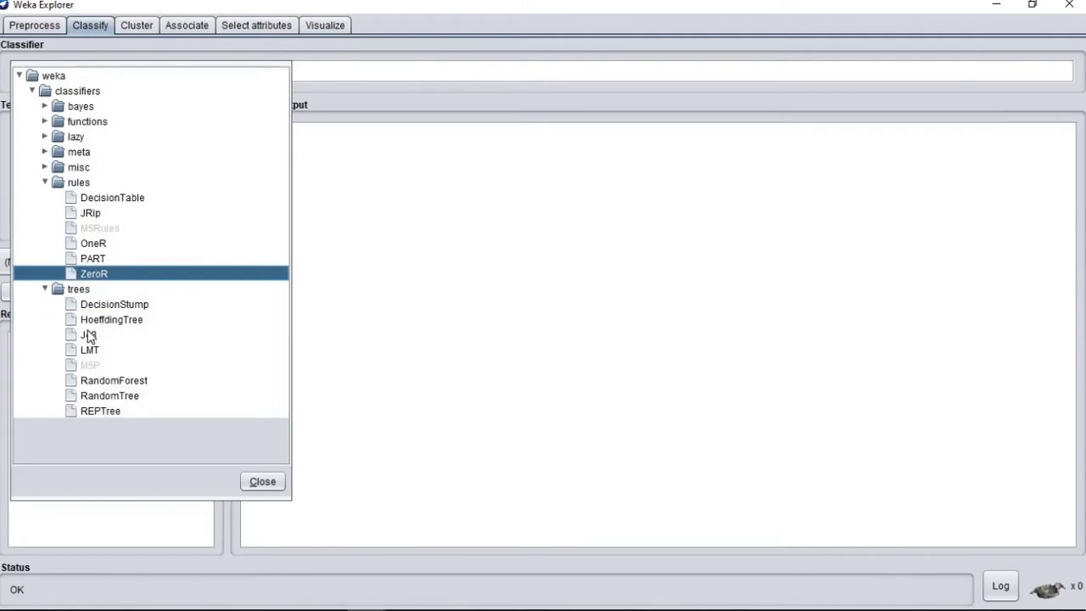
pyautogui.click(90, 335)
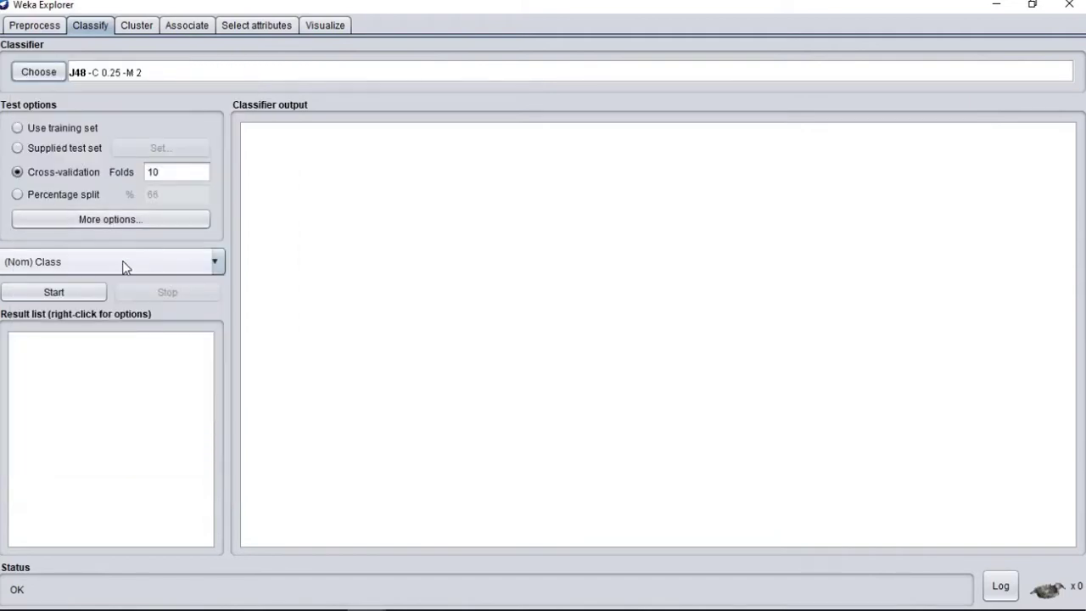
pyautogui.click(83, 289)
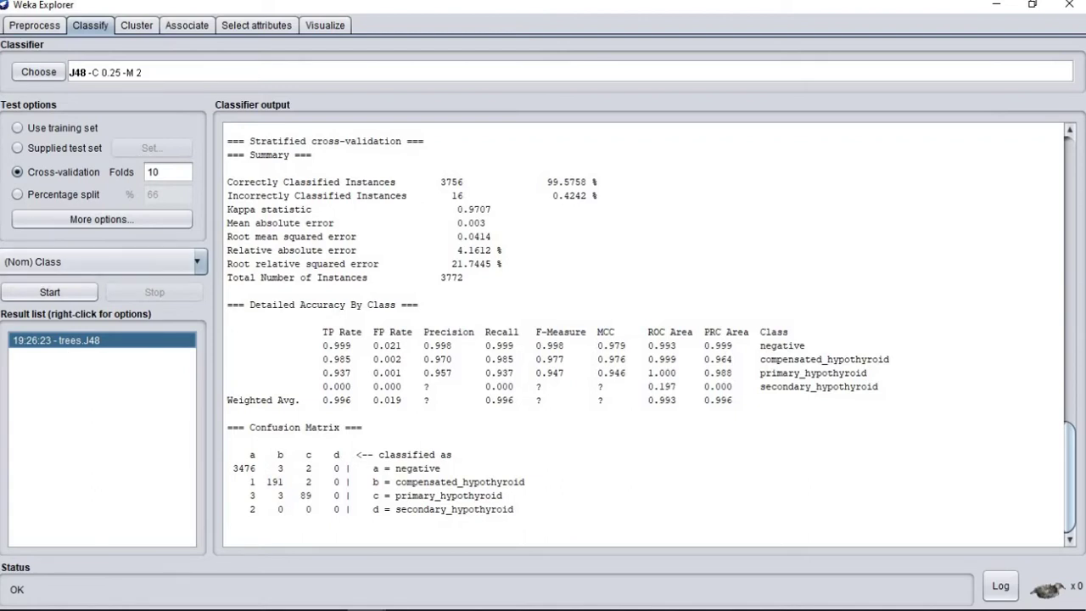
# Step: Apply the unsupervised attribute ReplaceMissingValues filter so age reports 0 missing values
pyautogui.click(32, 27)
pyautogui.click(51, 111)
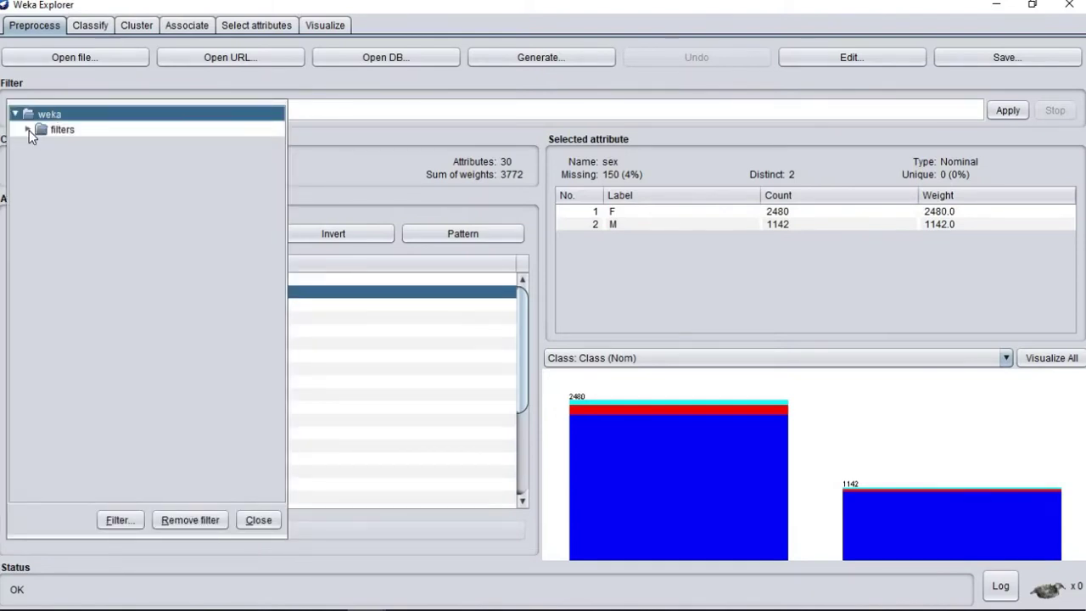
pyautogui.click(28, 130)
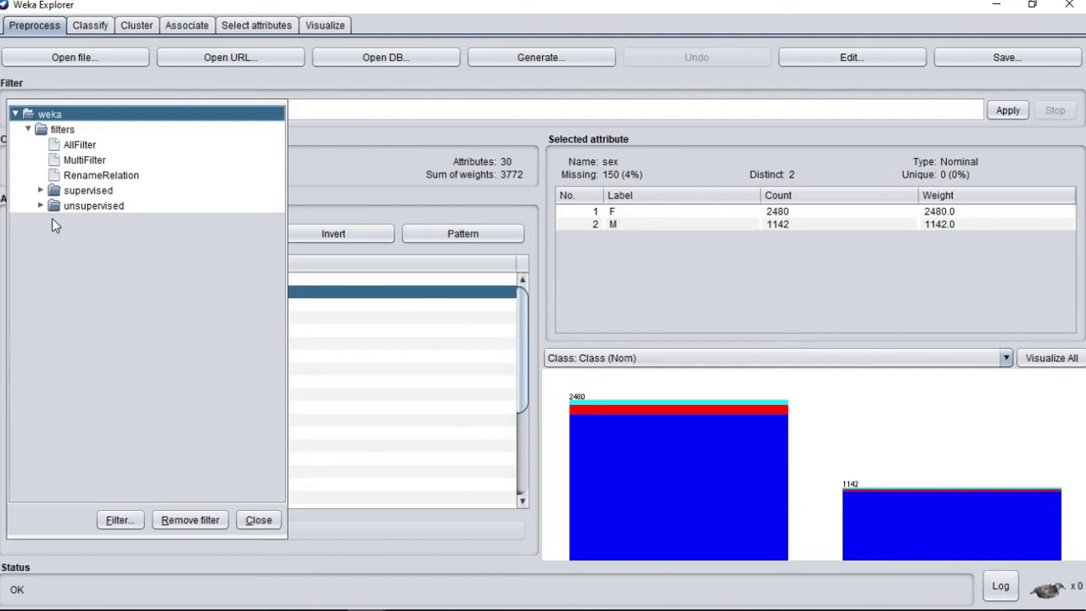
pyautogui.click(41, 205)
pyautogui.click(55, 221)
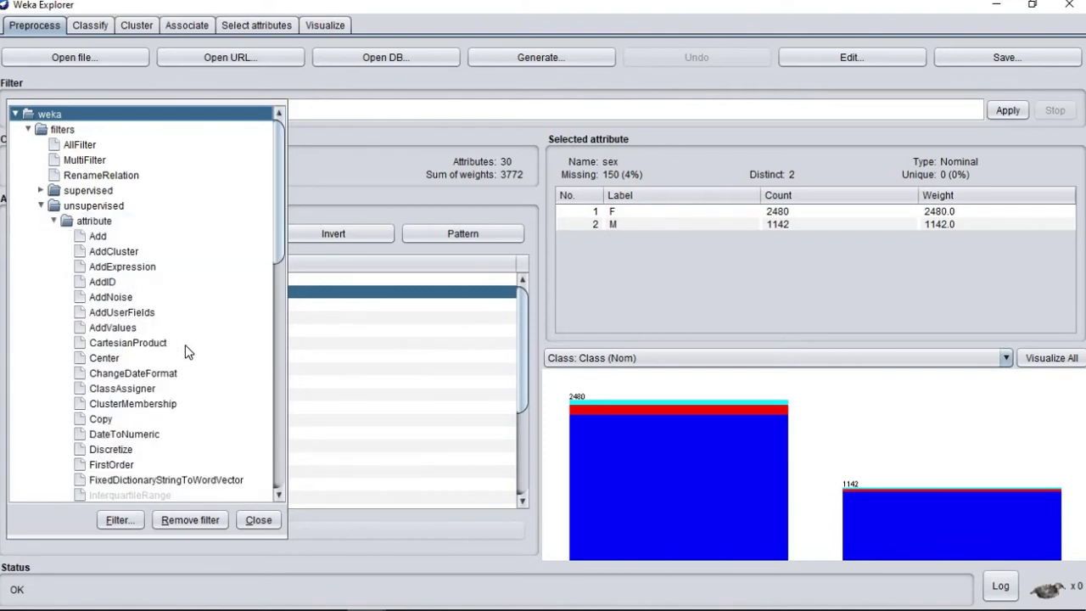
pyautogui.scroll(-10, 186, 345)
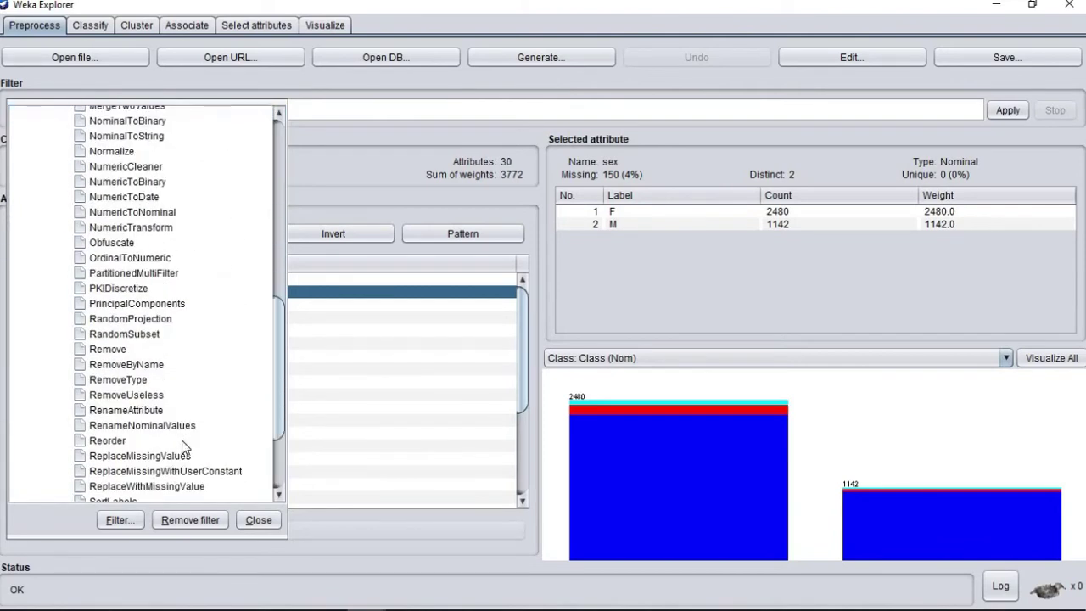
pyautogui.click(168, 457)
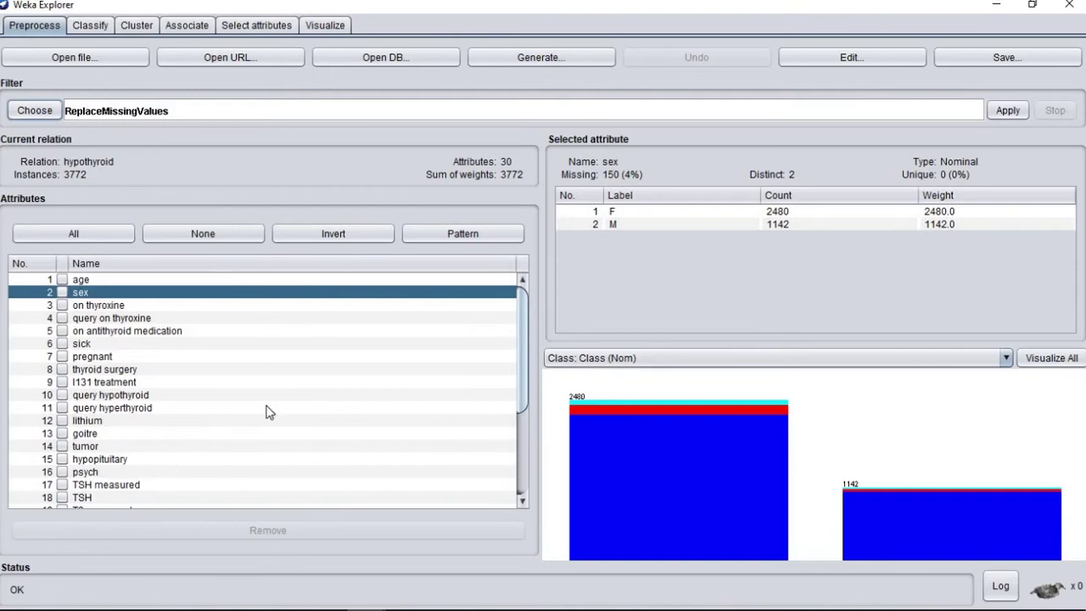
pyautogui.click(1018, 112)
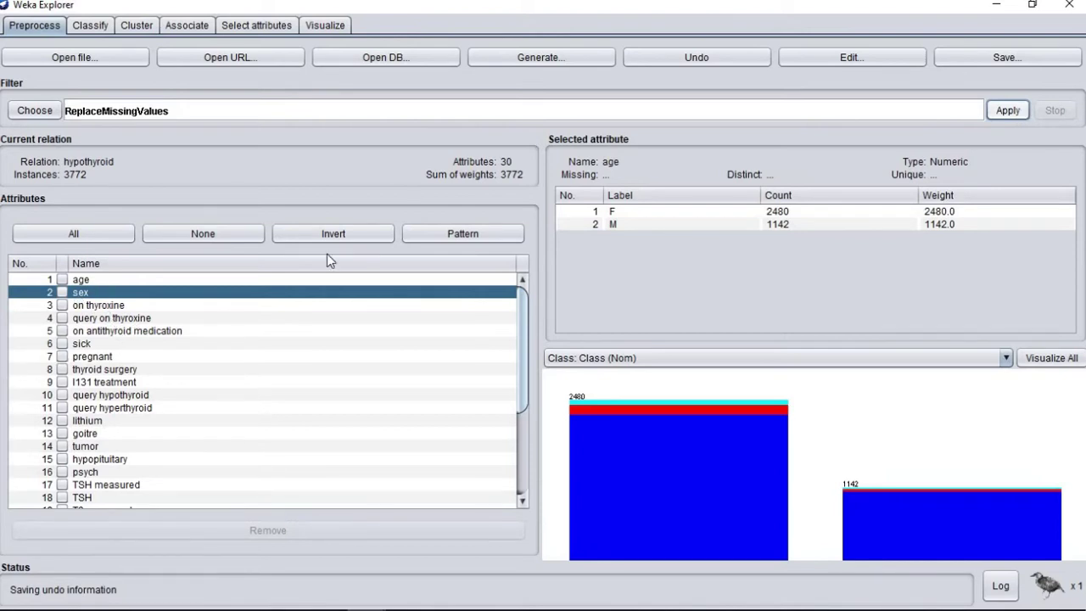
# Step: Review sex, TSH, T3, TT4, T4U, FTI and TBG statistics after filling missing values
pyautogui.click(85, 293)
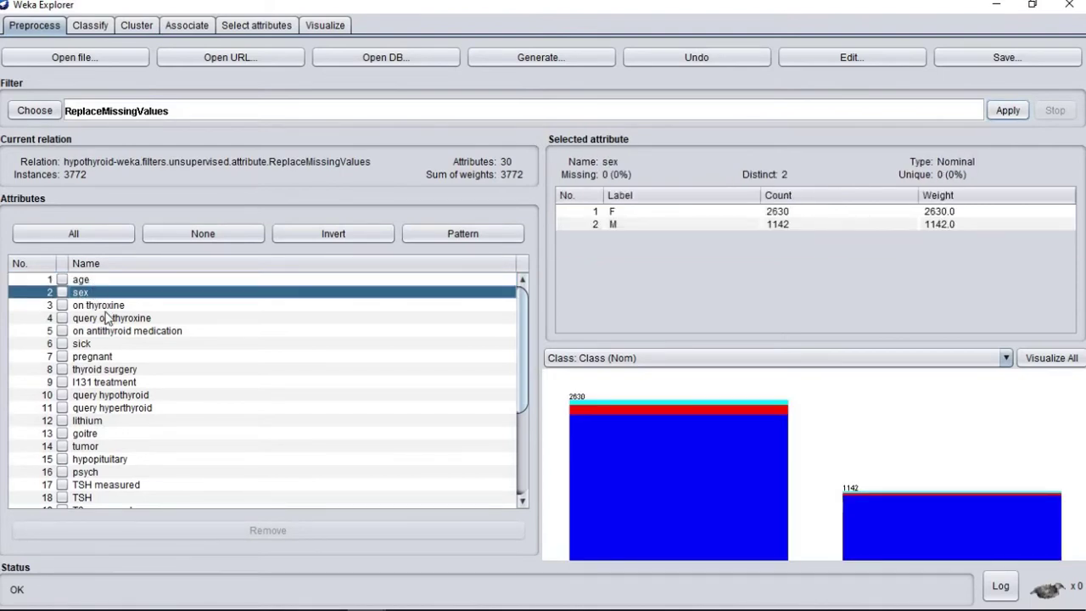
pyautogui.scroll(-4, 151, 427)
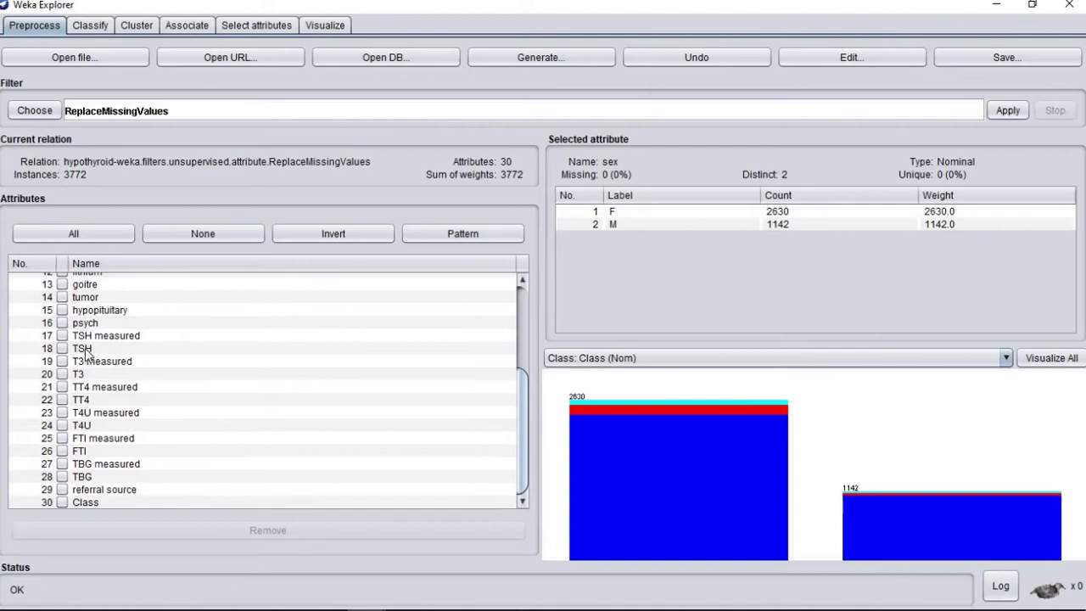
pyautogui.click(85, 348)
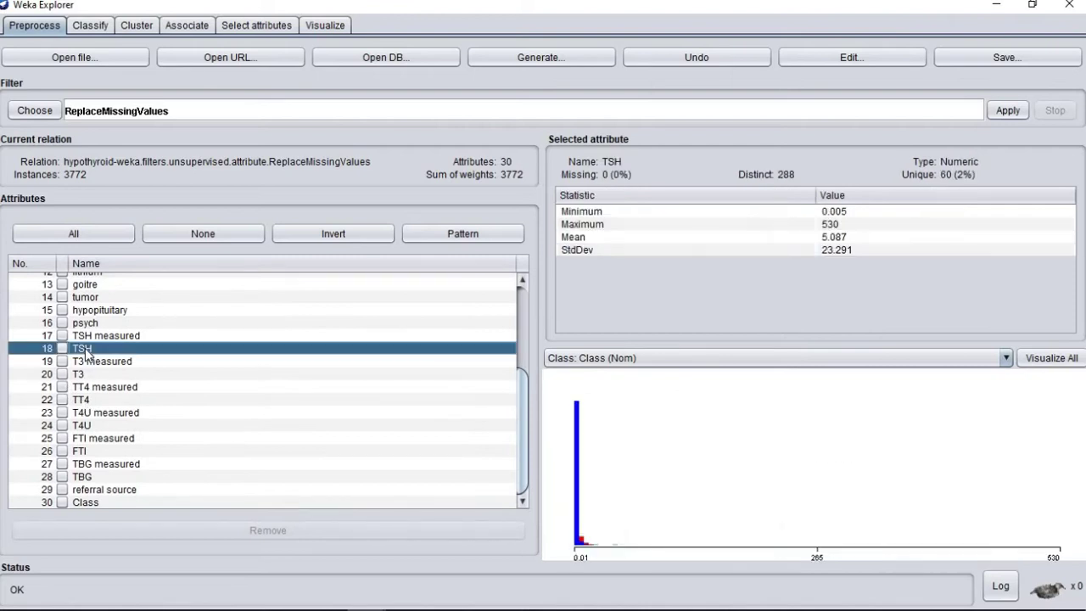
pyautogui.click(82, 376)
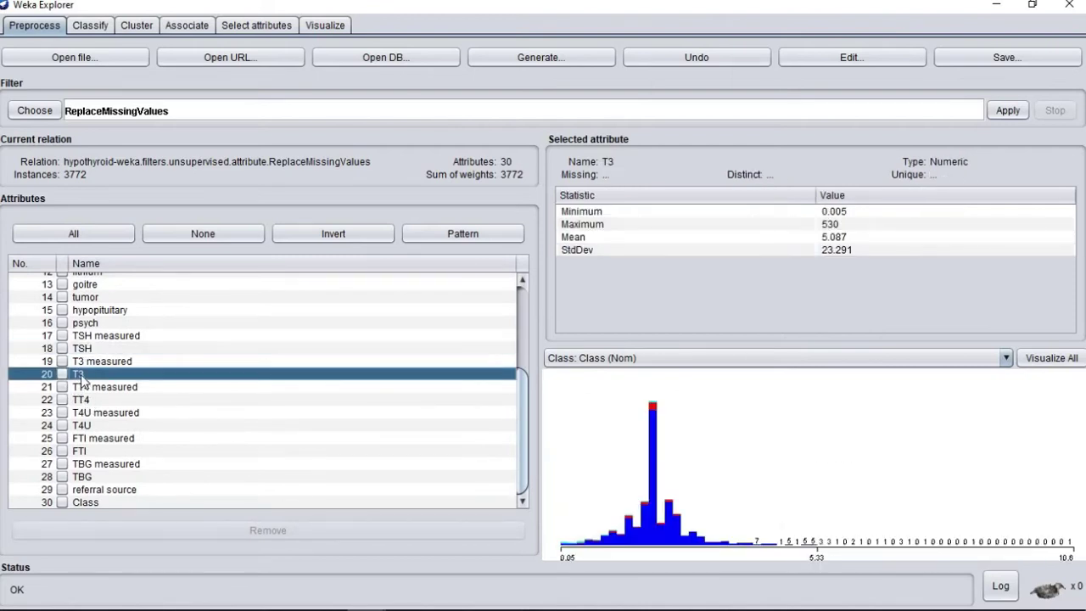
pyautogui.click(91, 400)
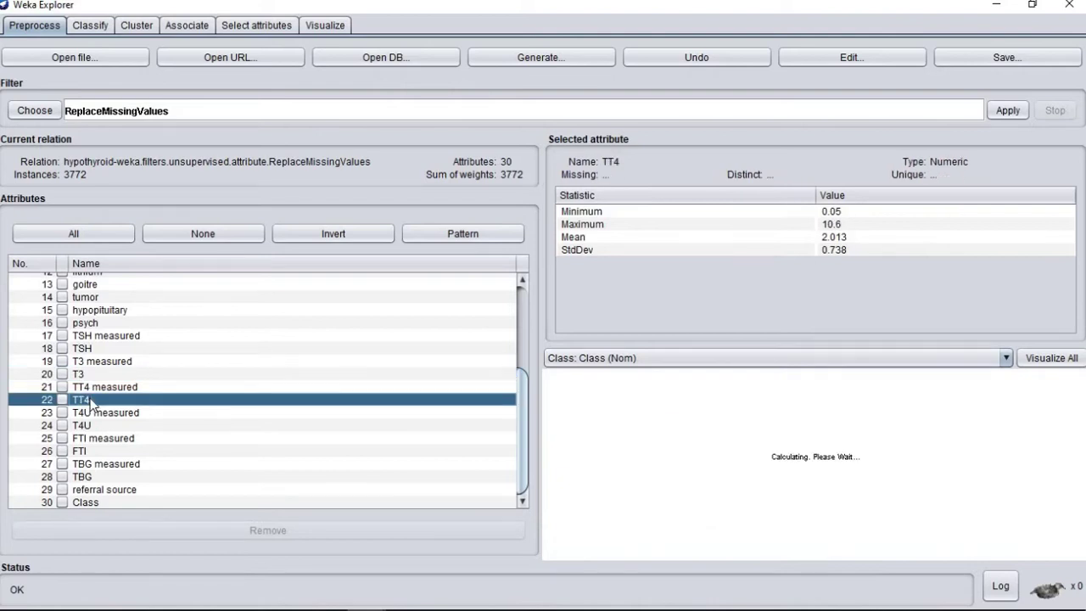
pyautogui.click(91, 426)
pyautogui.click(89, 452)
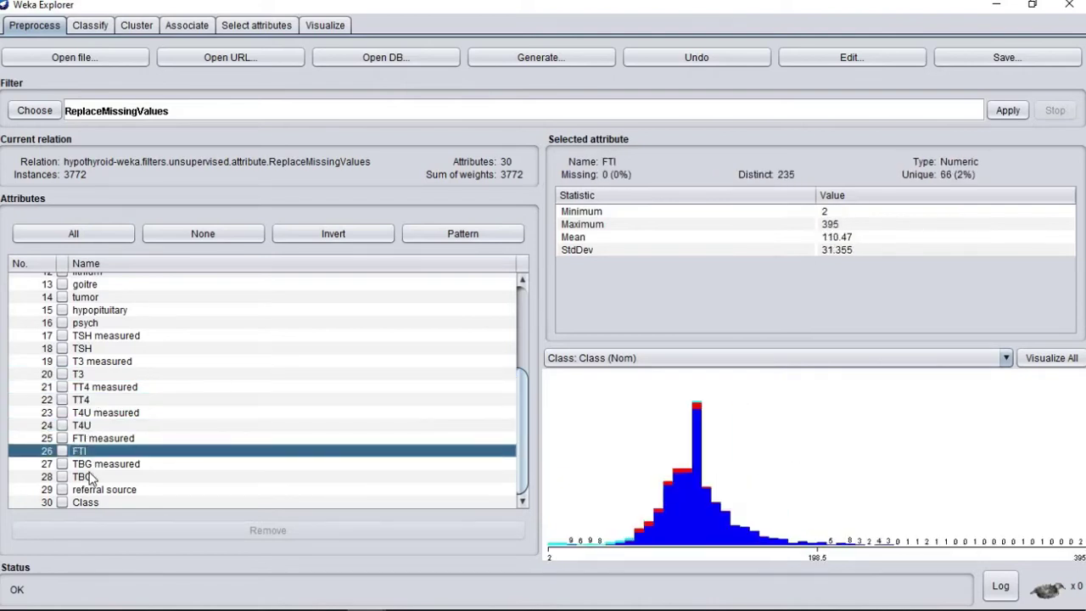
pyautogui.click(91, 477)
pyautogui.scroll(4, 94, 488)
pyautogui.click(80, 294)
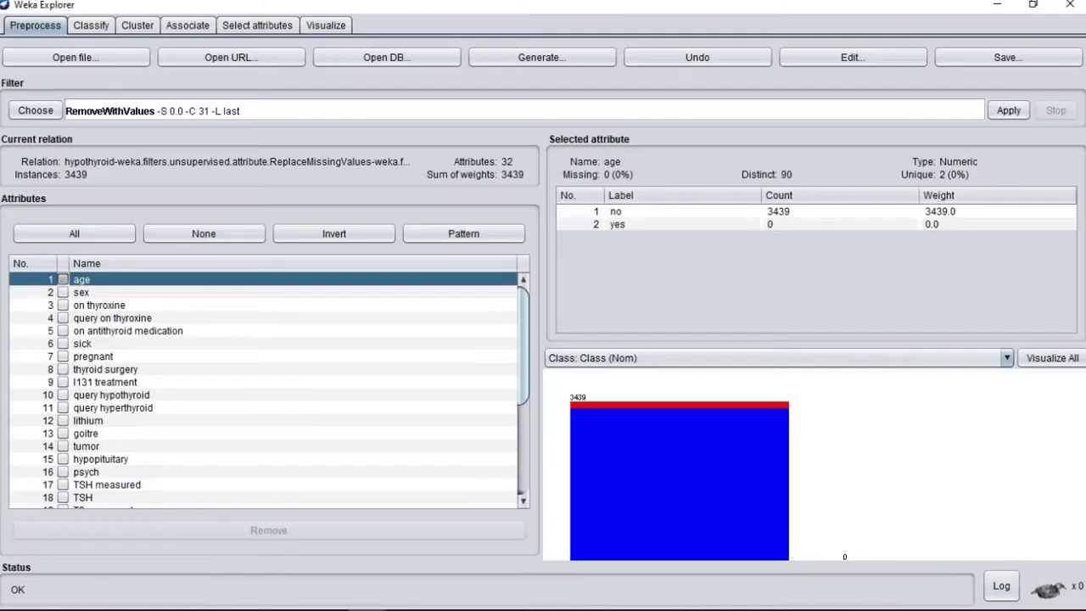
# Step: Remove the T4U, TBG measured and TBG attributes, leaving 30 attributes
pyautogui.scroll(-1, 95, 429)
pyautogui.scroll(-2, 95, 431)
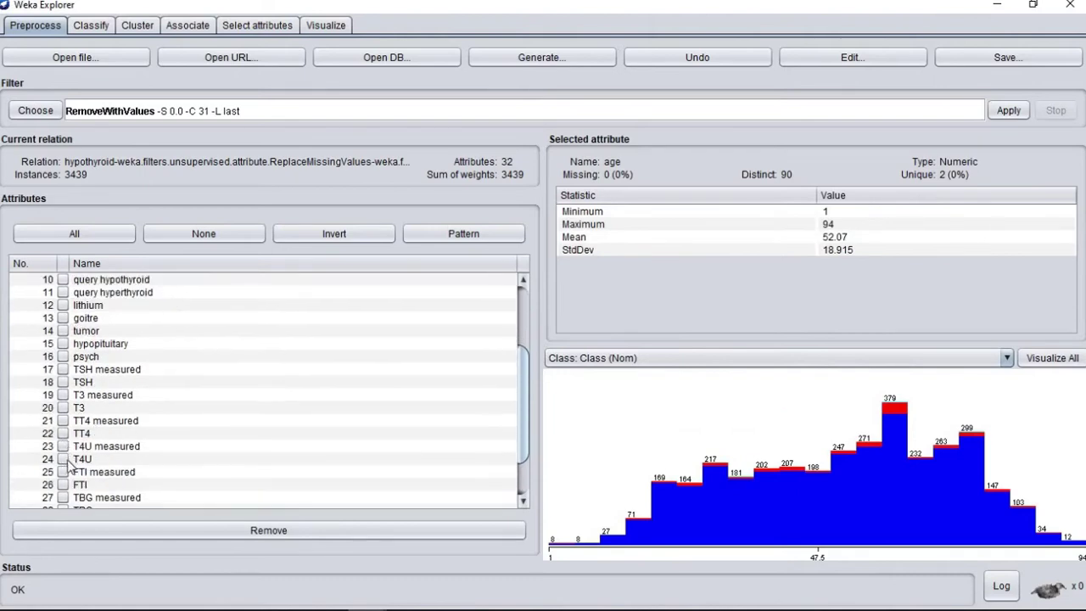
pyautogui.click(64, 459)
pyautogui.scroll(-2, 65, 454)
pyautogui.click(63, 438)
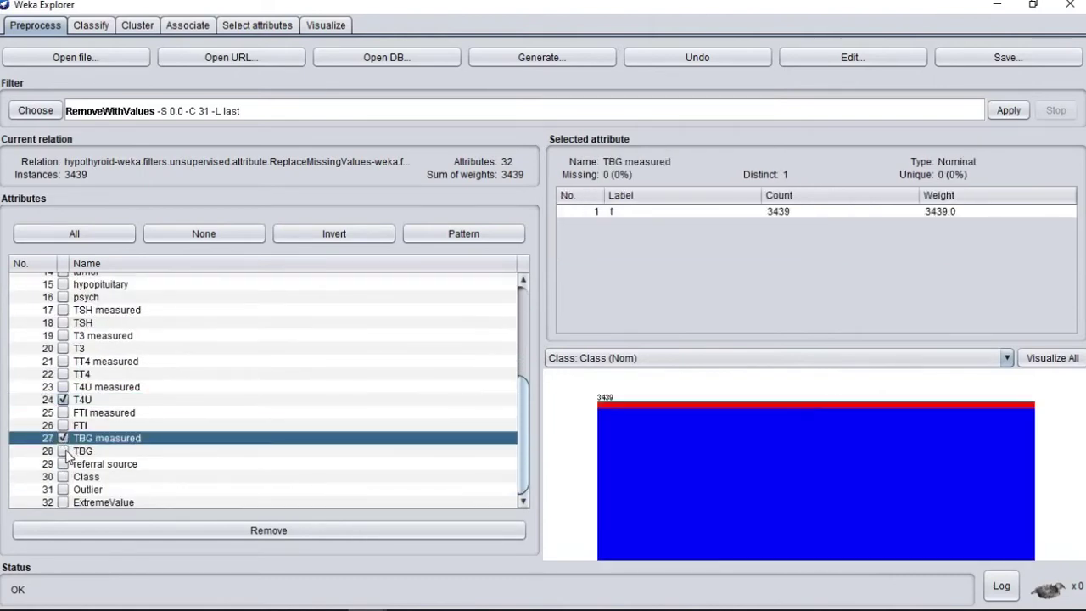
pyautogui.click(63, 450)
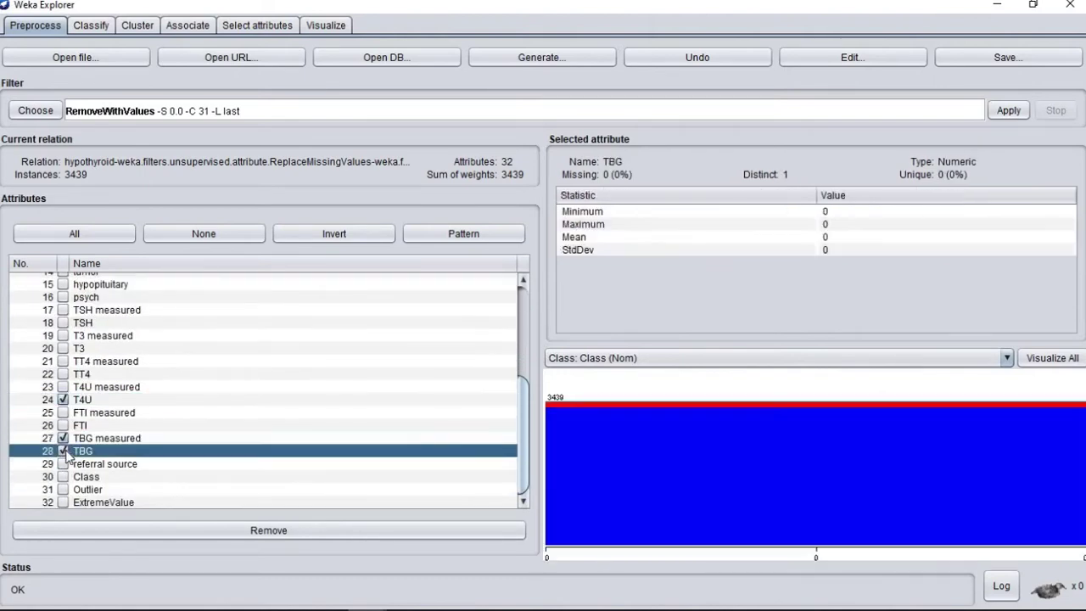
pyautogui.click(268, 533)
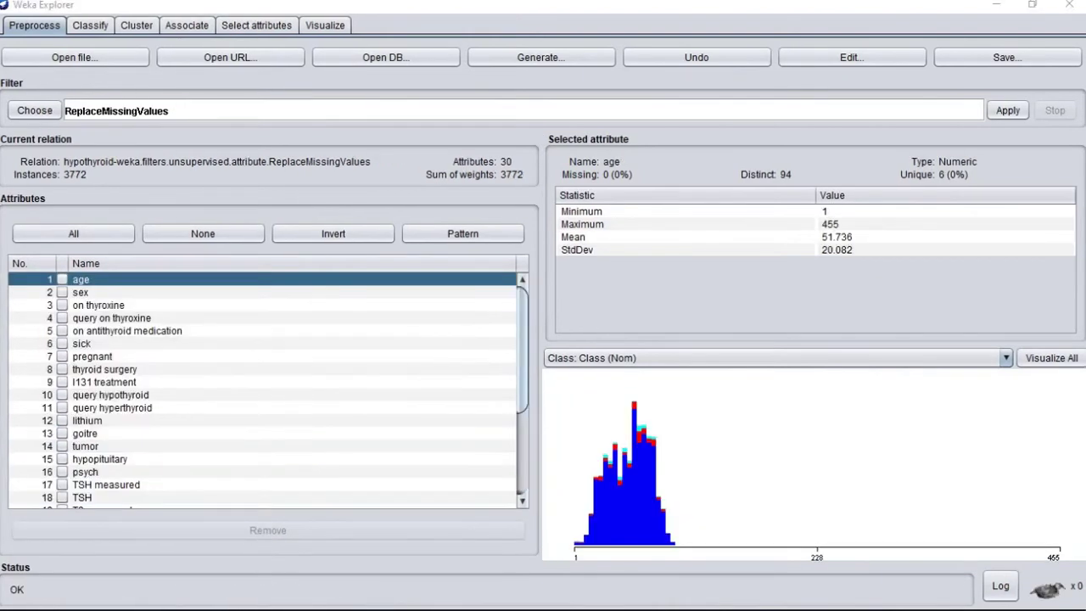
# Step: Apply the unsupervised attribute InterquartileRange filter to the data
pyautogui.click(36, 112)
pyautogui.click(54, 221)
pyautogui.click(54, 221)
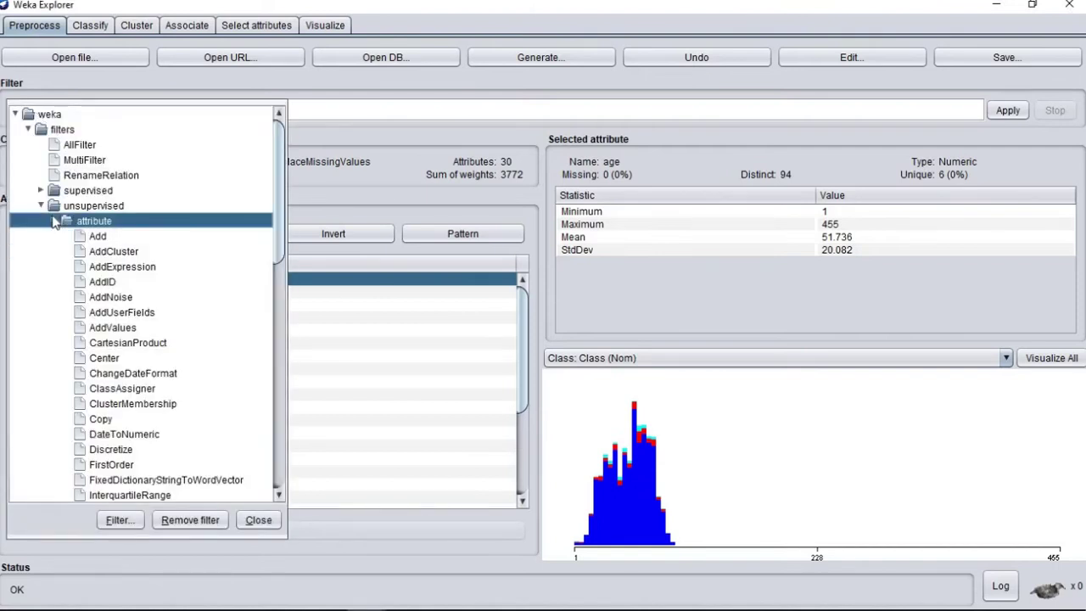
pyautogui.scroll(-5, 95, 255)
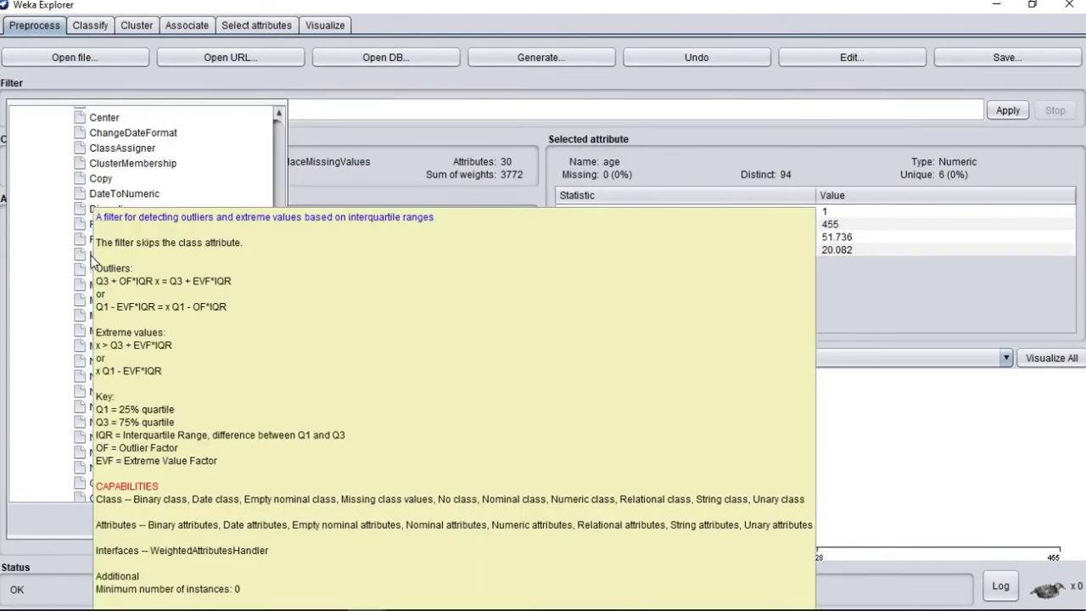
pyautogui.click(95, 258)
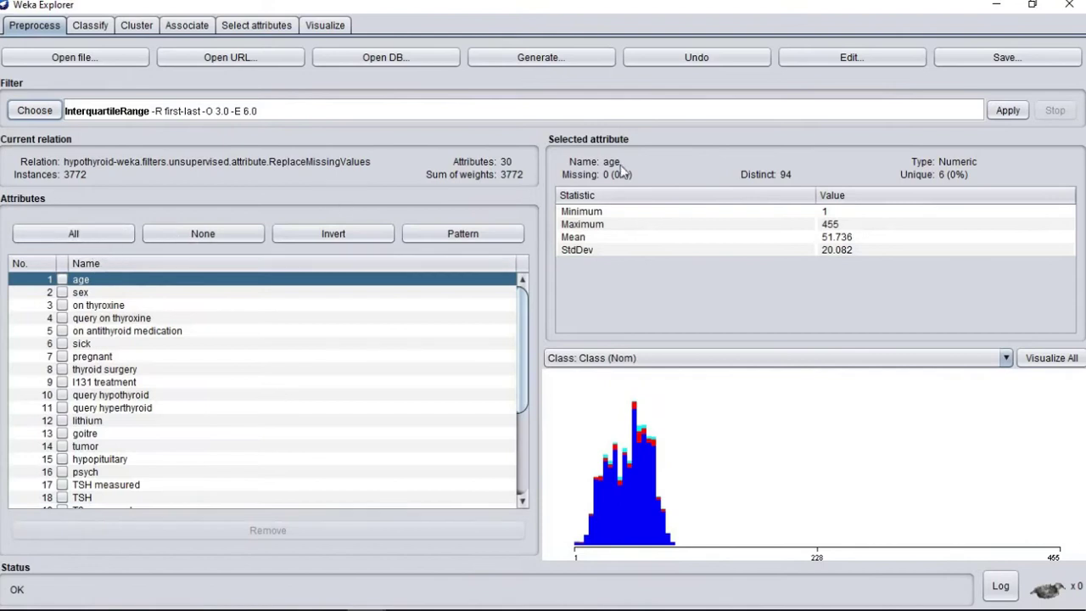
pyautogui.click(1001, 112)
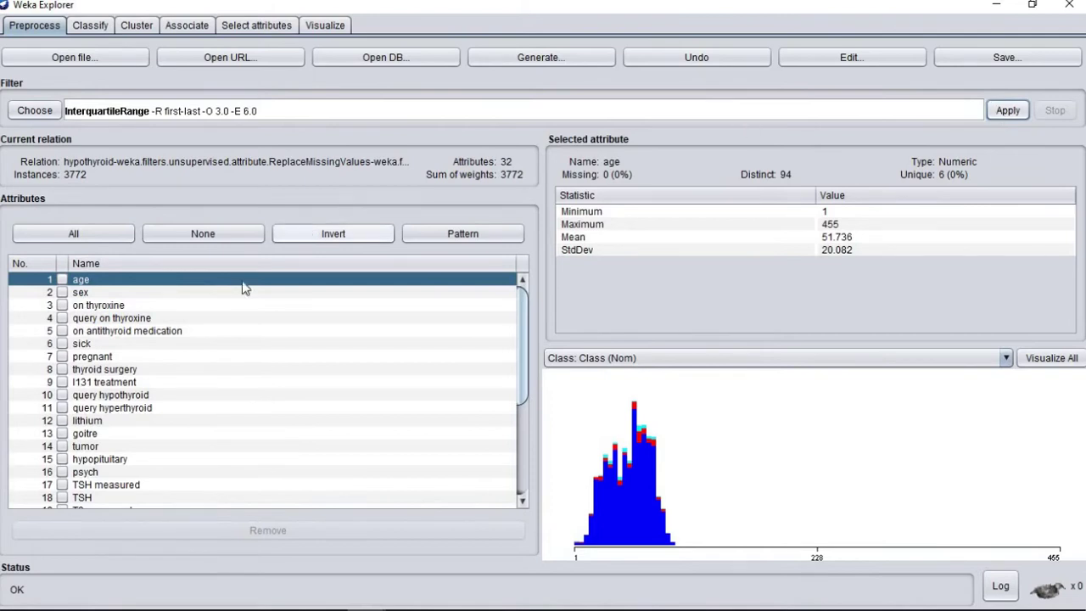
# Step: Inspect the new Outlier (224 yes) and ExtremeValue (145 yes) attributes
pyautogui.scroll(-5, 432, 411)
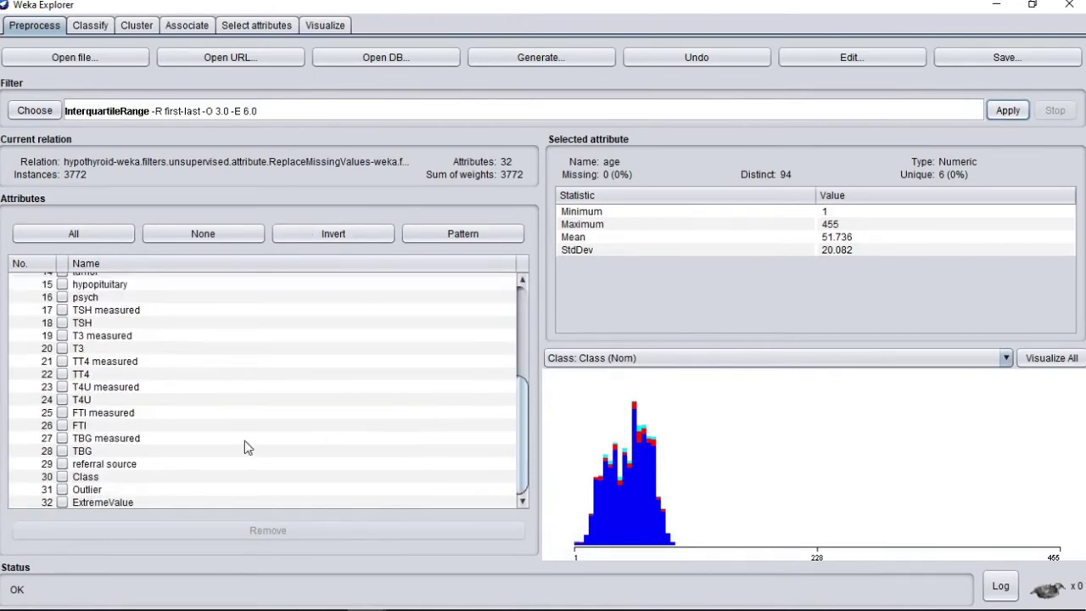
pyautogui.click(100, 491)
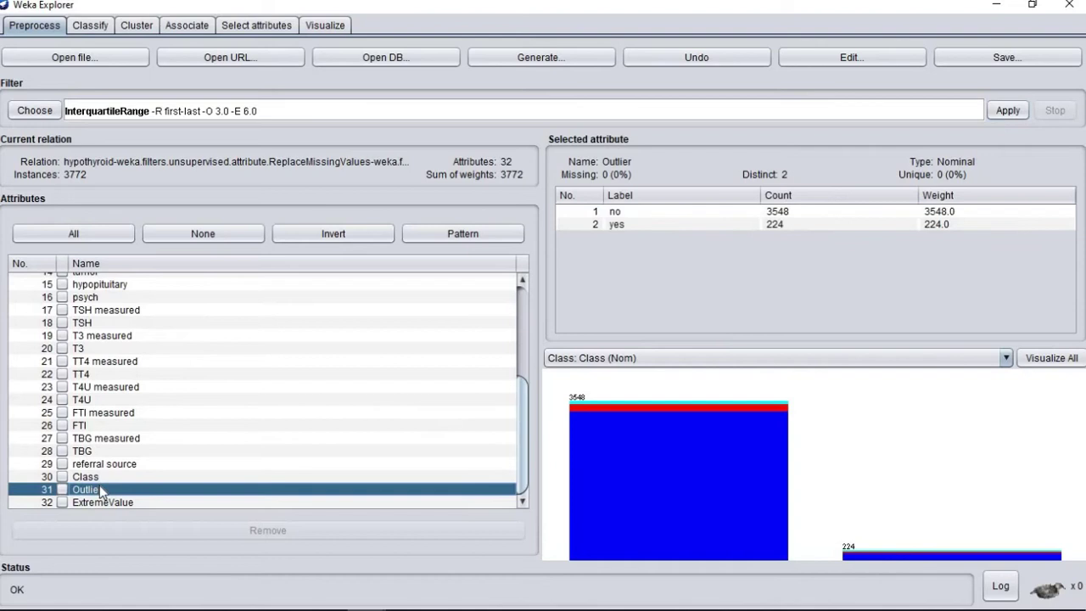
pyautogui.click(104, 503)
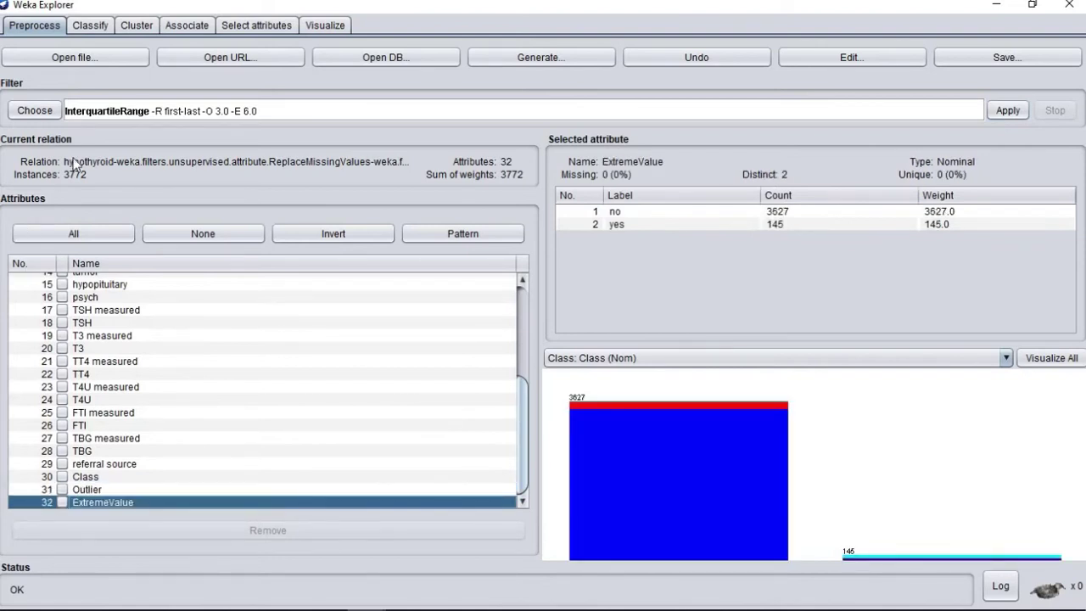
pyautogui.click(39, 111)
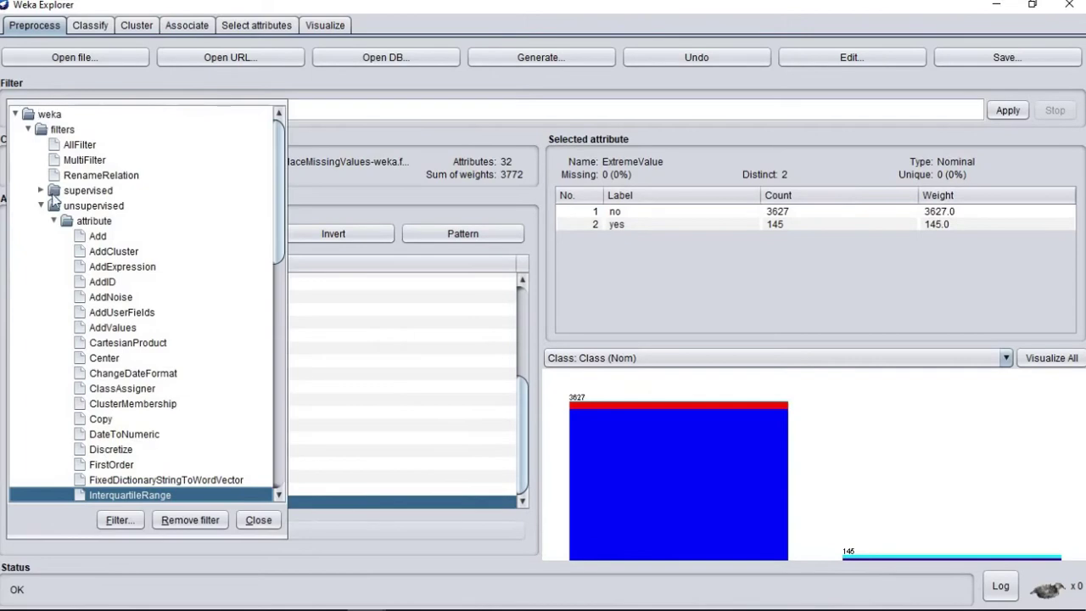
# Step: Select the unsupervised instance filter RemoveWithValues and open its settings
pyautogui.click(54, 221)
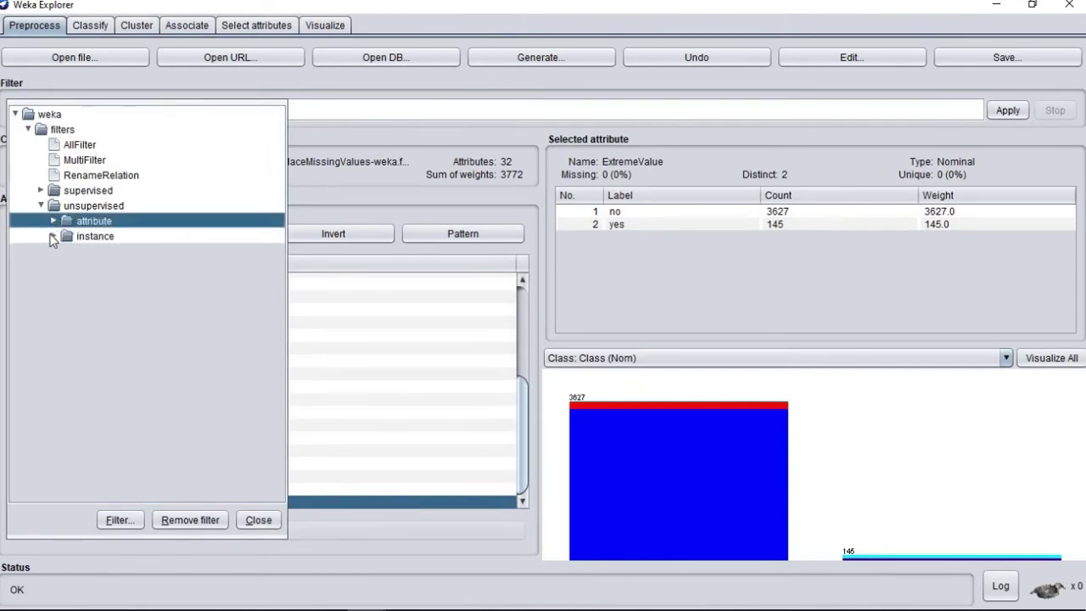
pyautogui.click(54, 236)
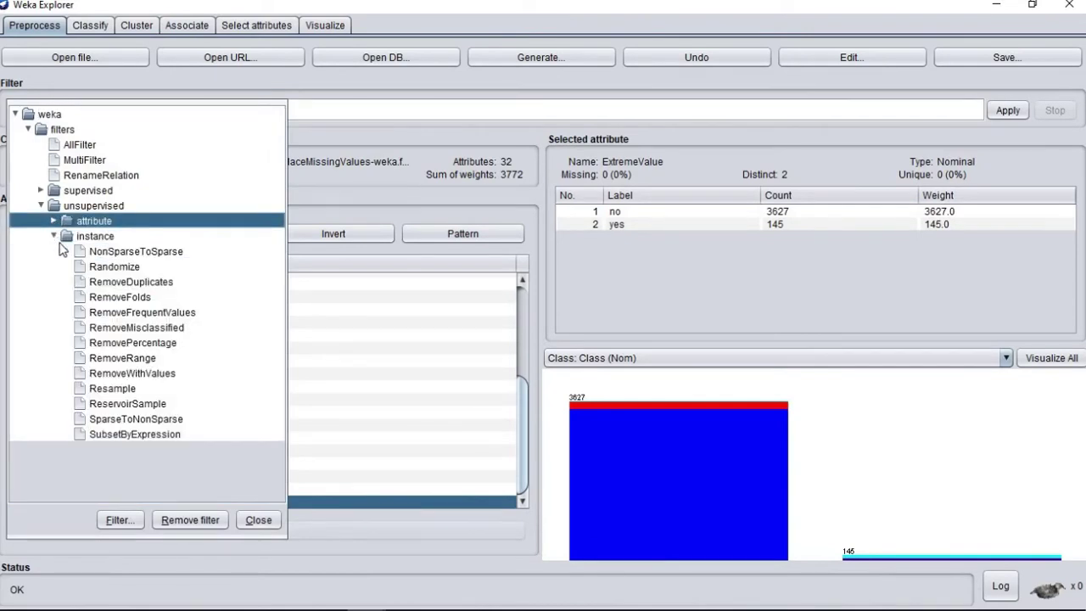
pyautogui.click(115, 373)
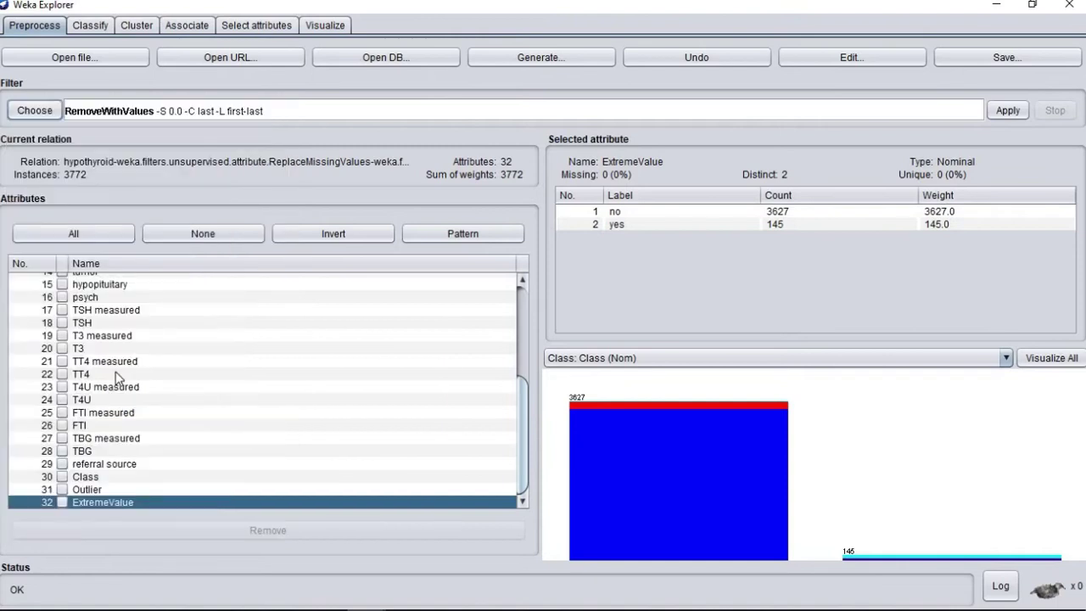
pyautogui.click(195, 113)
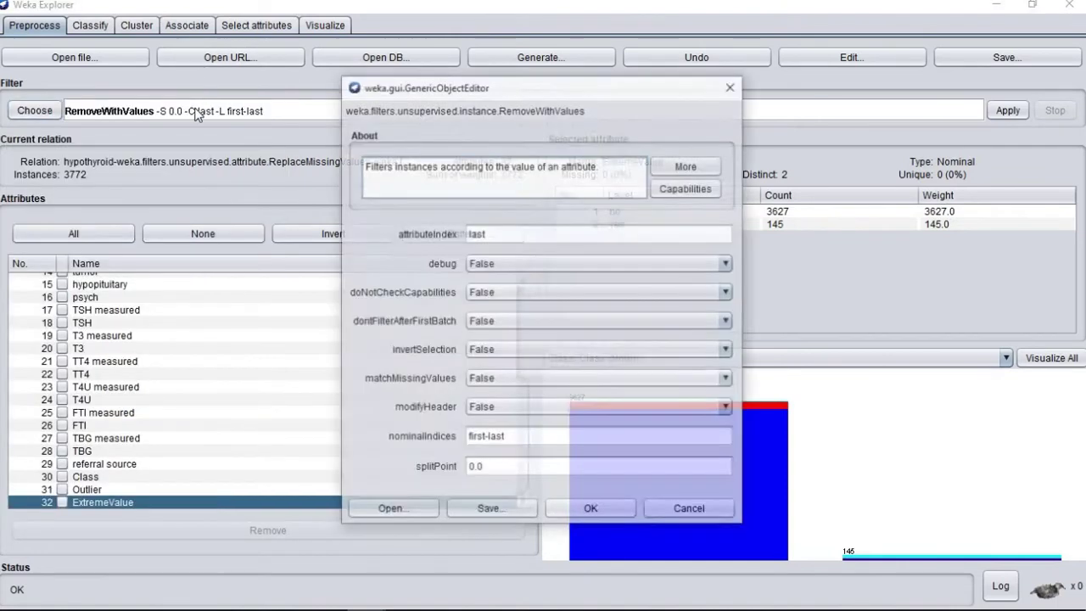
# Step: Set attributeIndex to 32 and nominalIndices to last, then confirm the filter
pyautogui.click(503, 233)
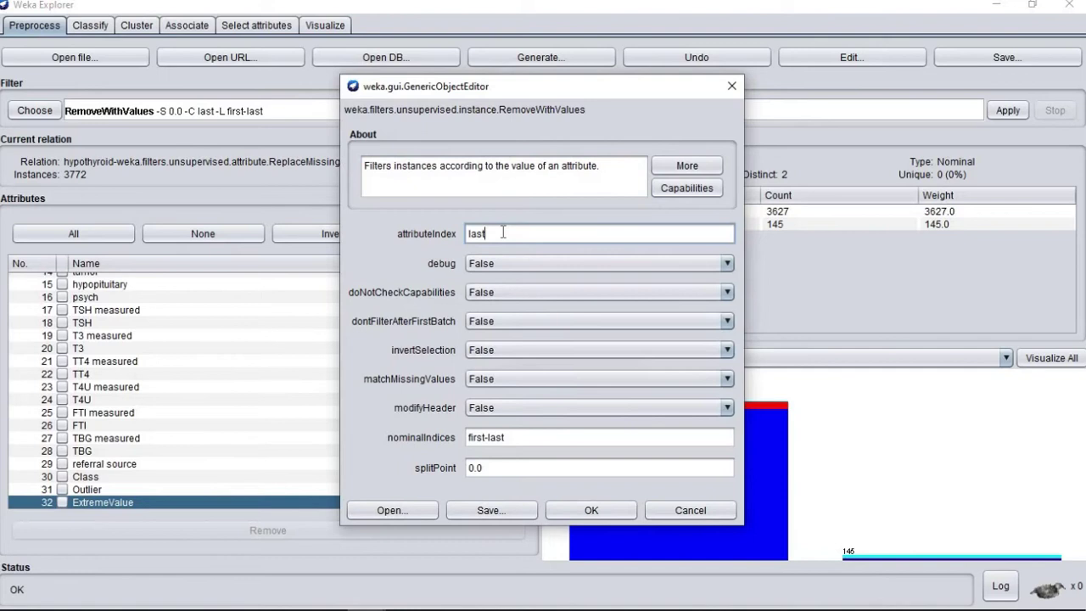
pyautogui.press('BackSpace')
pyautogui.write('32')
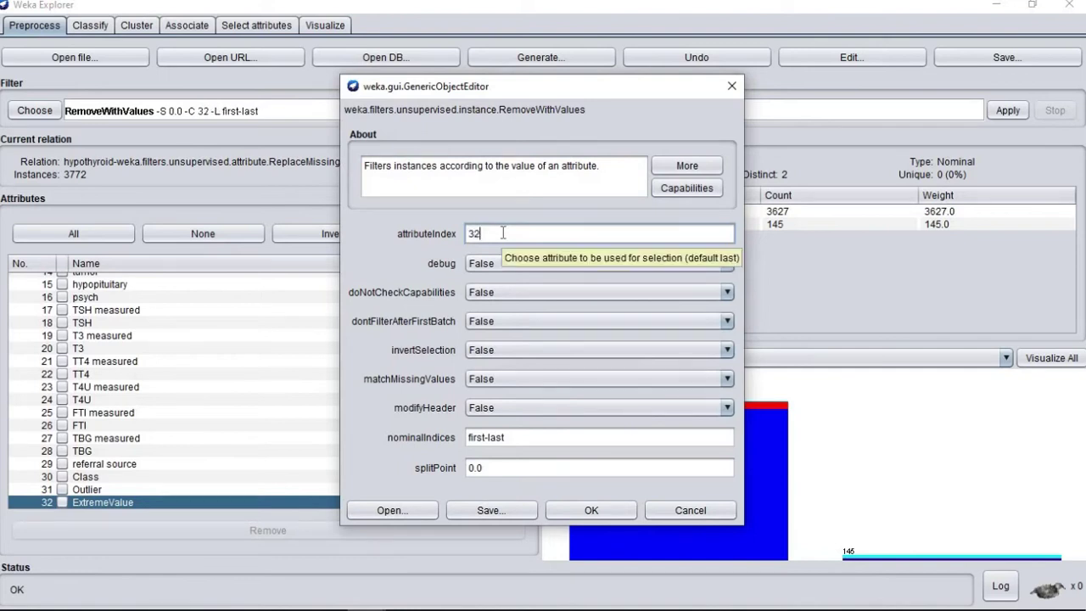
pyautogui.click(492, 436)
pyautogui.press('Delete')
pyautogui.press('Delete')
pyautogui.press('Delete')
pyautogui.press('Delete')
pyautogui.press('Delete')
pyautogui.press('Delete')
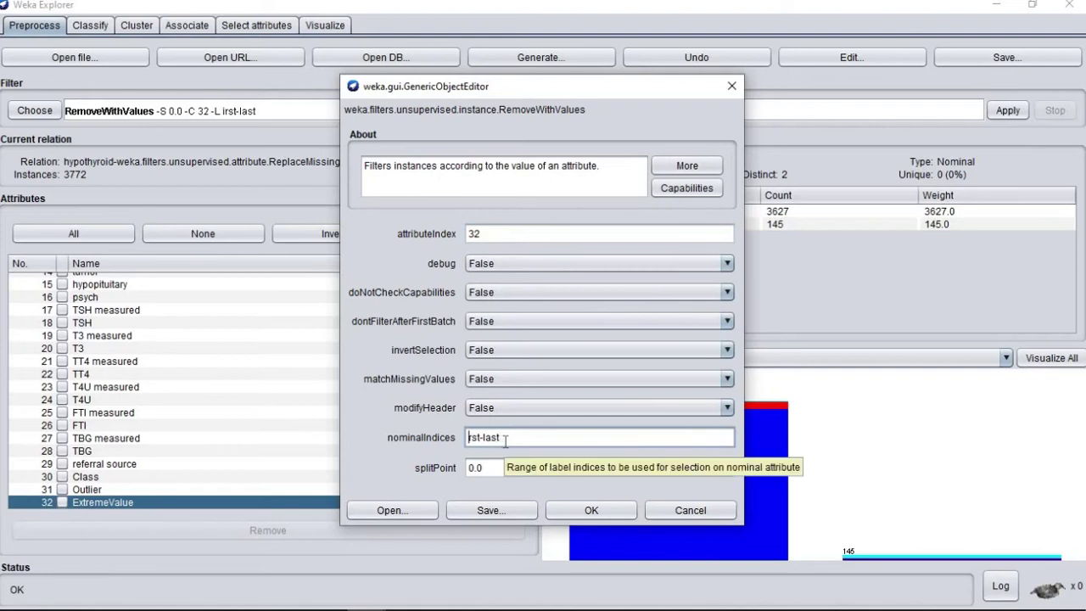
pyautogui.press('Delete')
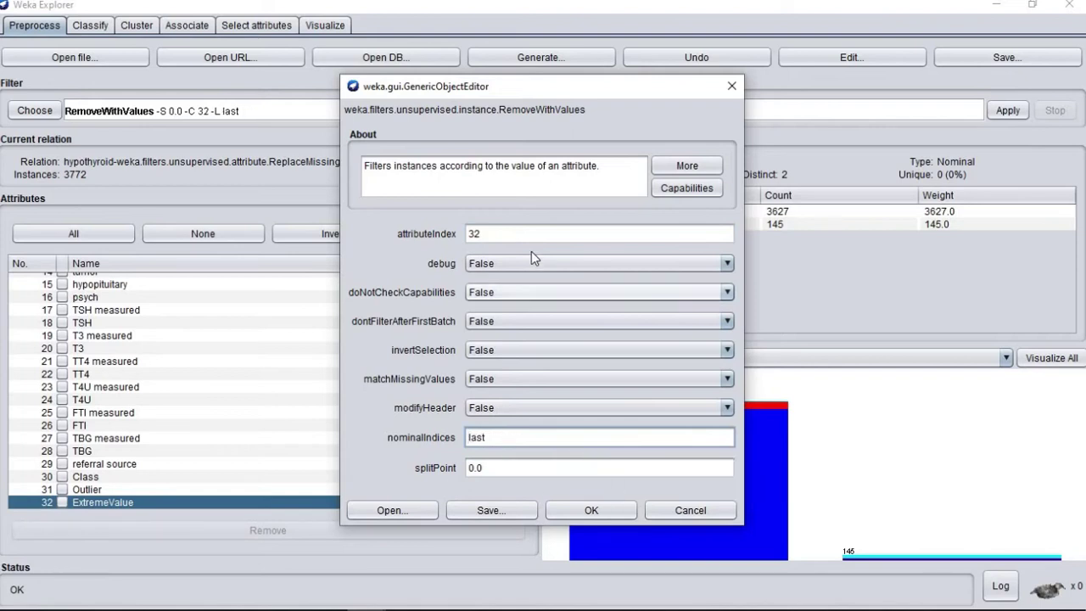
pyautogui.click(588, 509)
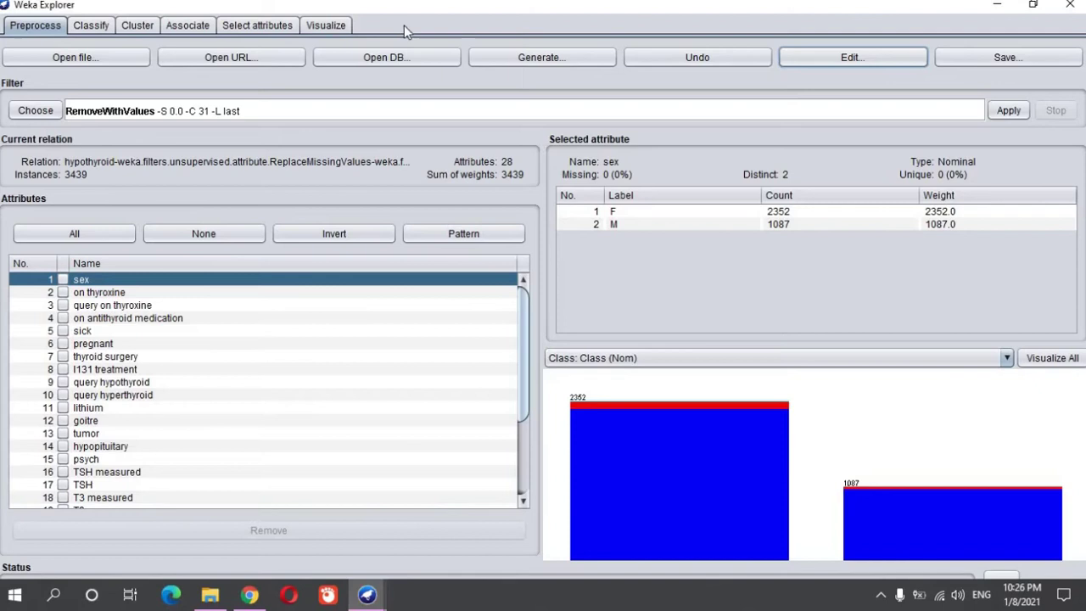
pyautogui.moveTo(367, 598)
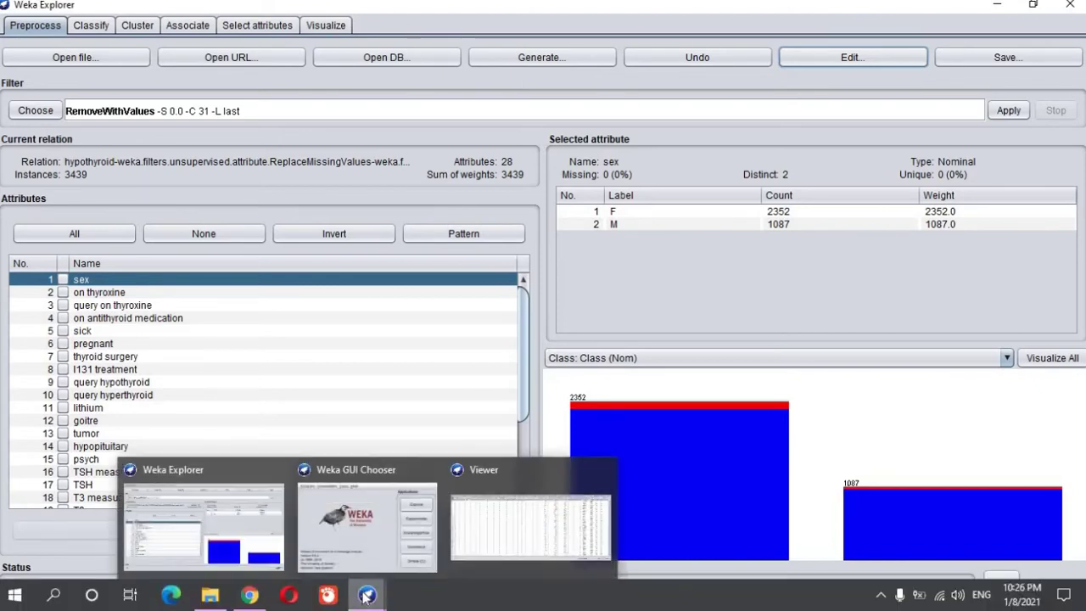
pyautogui.click(500, 562)
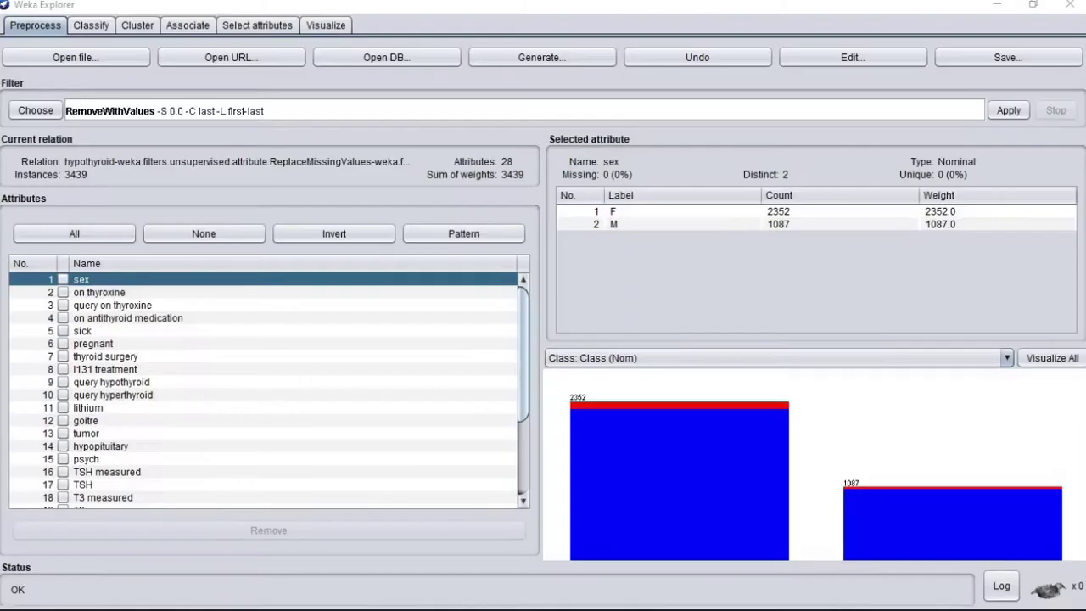
# Step: Apply the unsupervised attribute Normalize filter (-S 1.0 -T 0.0) to the 3439-instance data
pyautogui.click(40, 110)
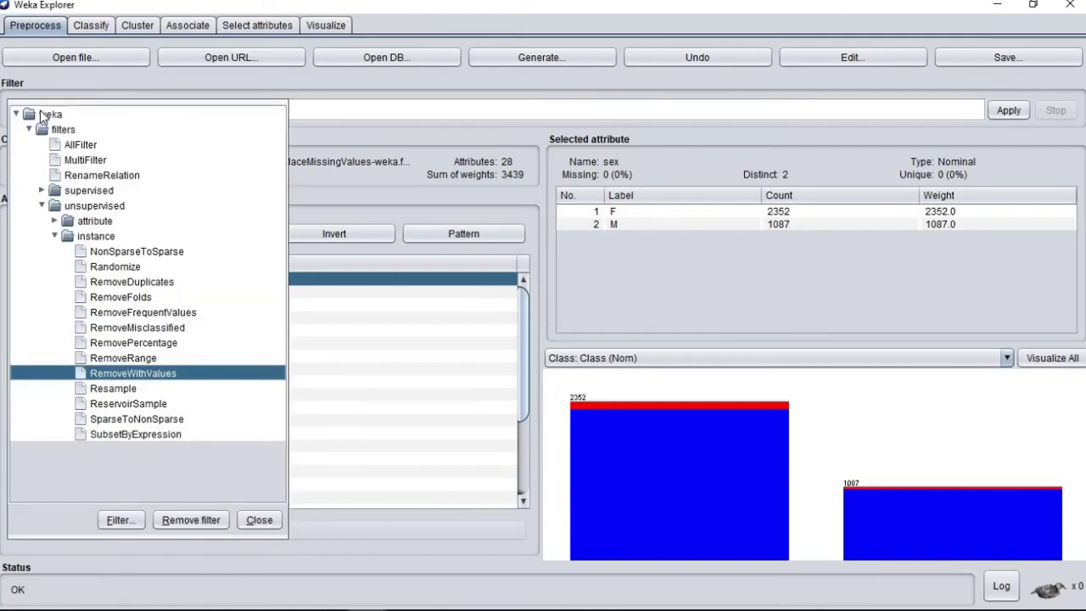
pyautogui.click(54, 238)
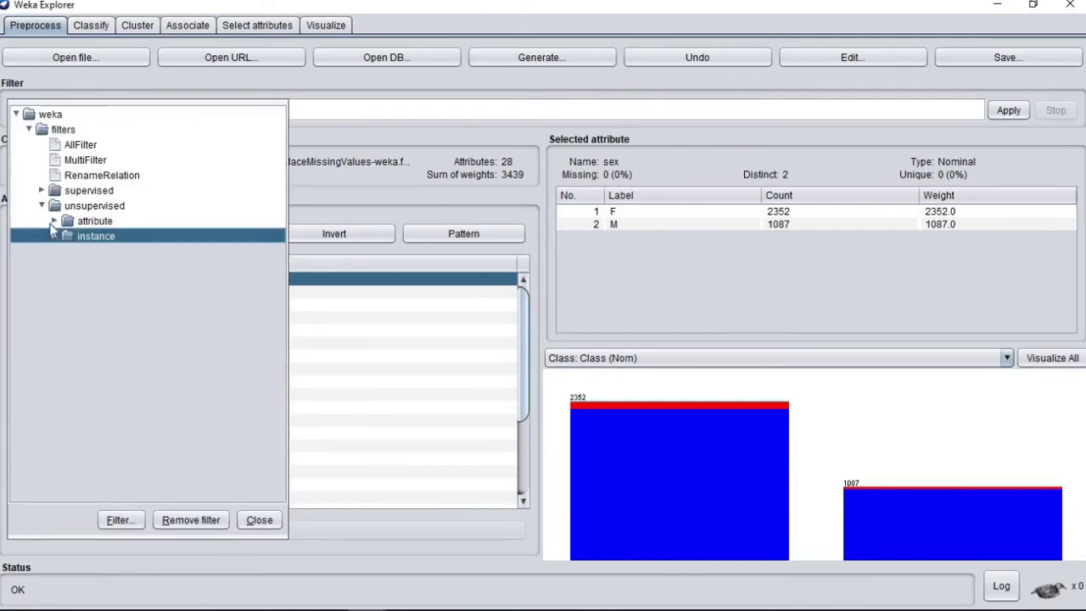
pyautogui.click(55, 221)
pyautogui.scroll(-6, 119, 364)
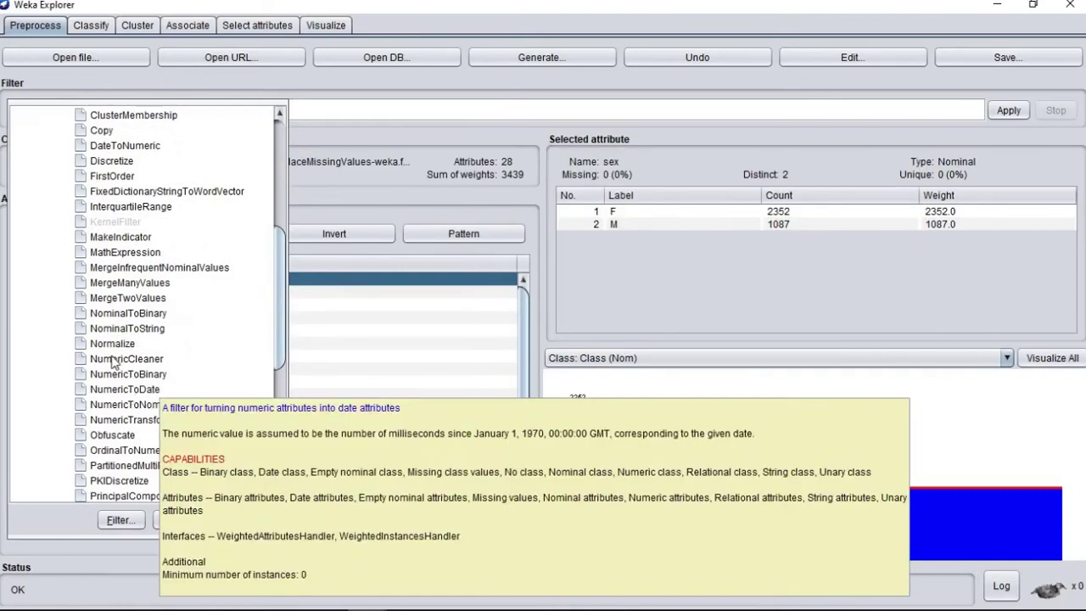
pyautogui.click(111, 344)
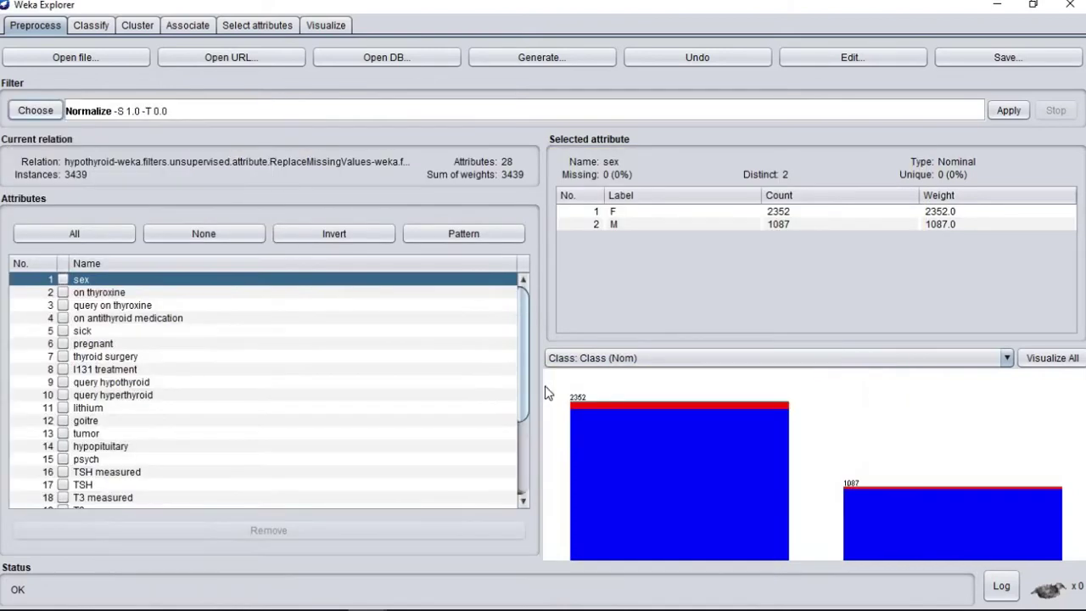
pyautogui.click(1009, 111)
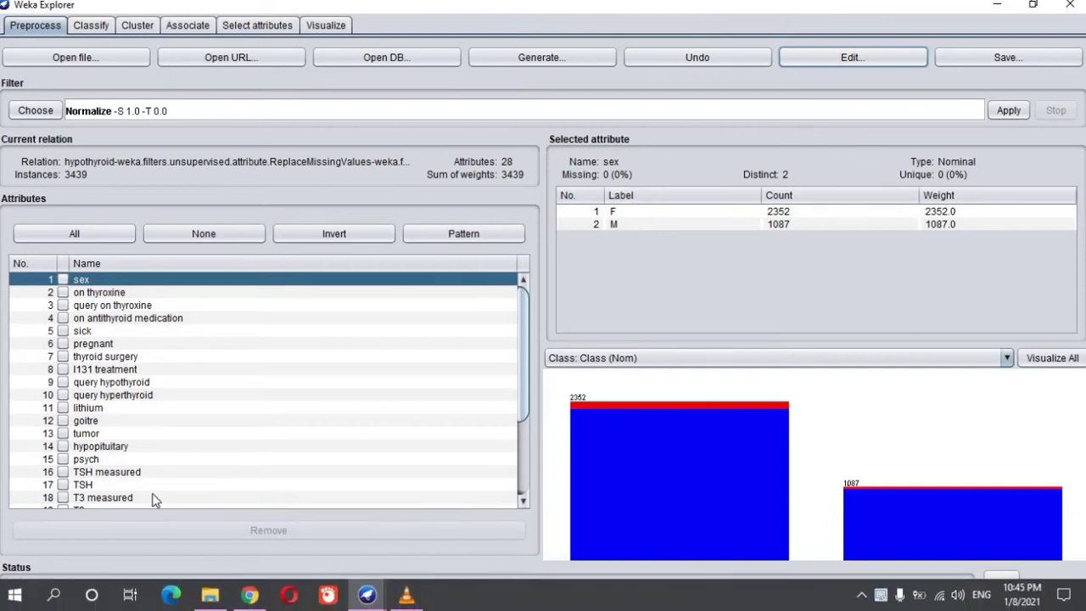
# Step: Browse the normalized data in the table viewer, then close it
pyautogui.moveTo(419, 594)
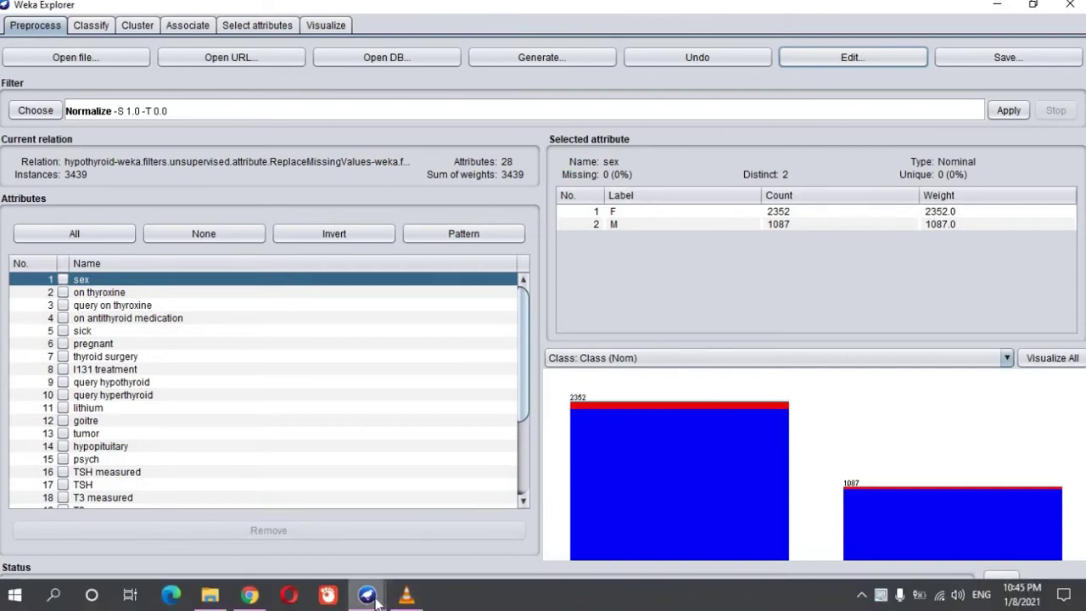
pyautogui.moveTo(367, 594)
pyautogui.click(460, 538)
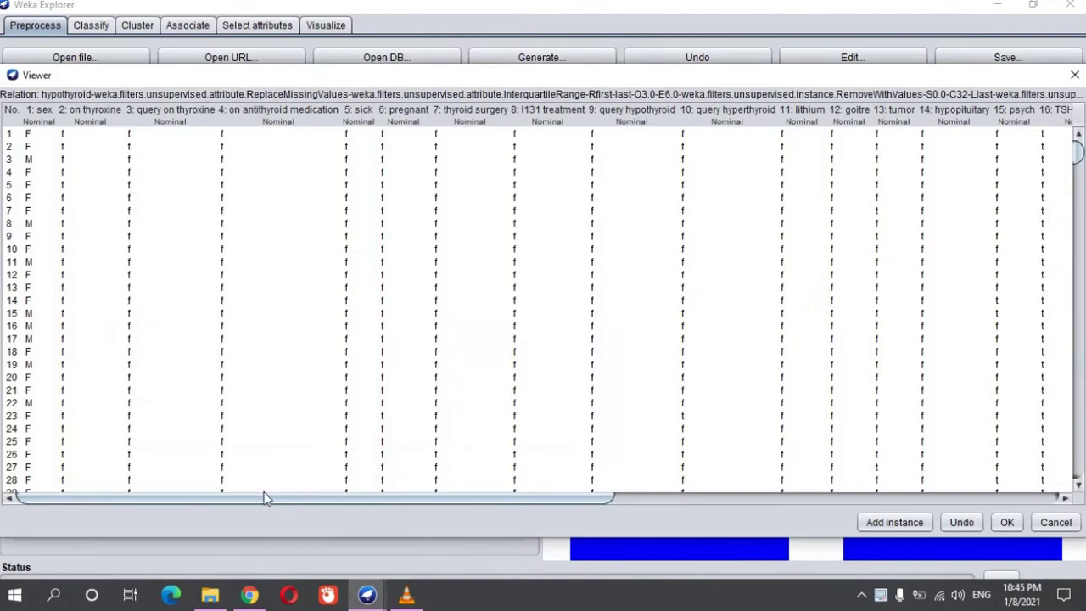
pyautogui.moveTo(267, 499); pyautogui.dragTo(723, 558)
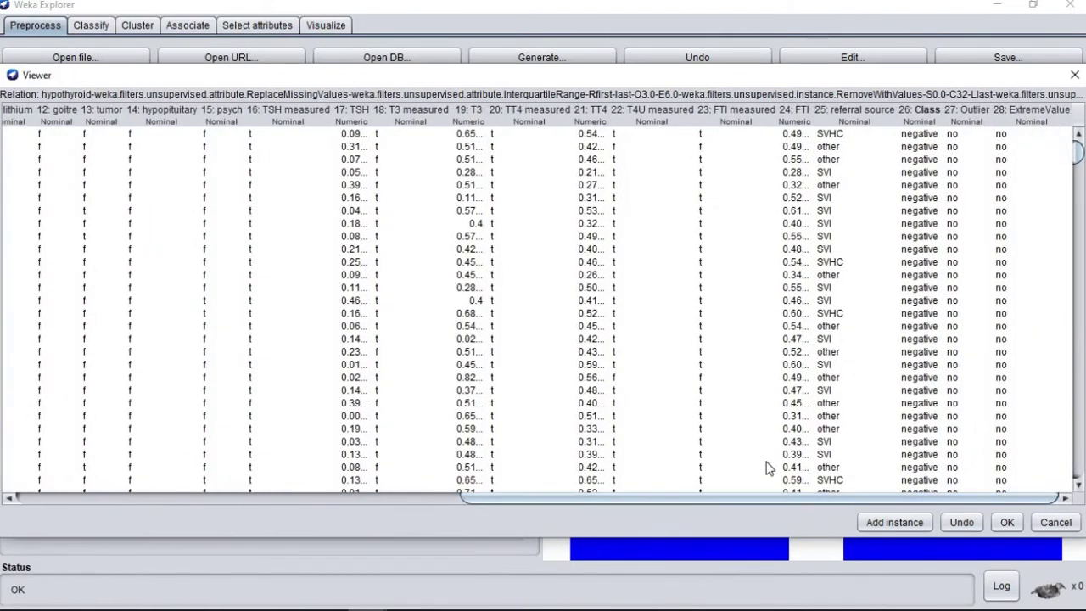
pyautogui.click(1071, 75)
# Step: Rerun the J48 evaluation, reproducing 99.6801% accuracy on 3439 instances
pyautogui.click(91, 28)
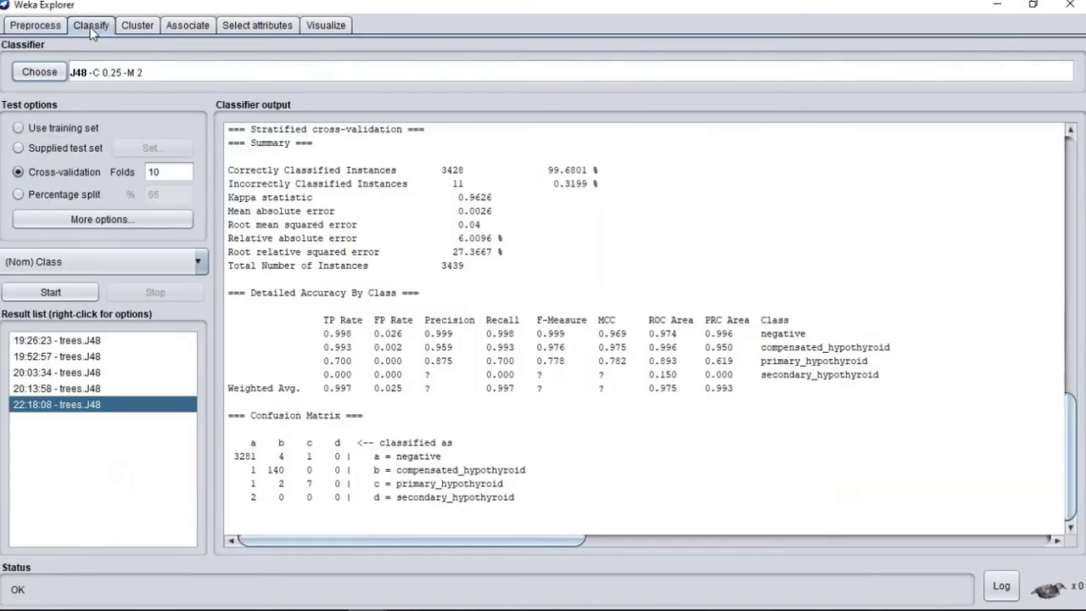
pyautogui.click(75, 297)
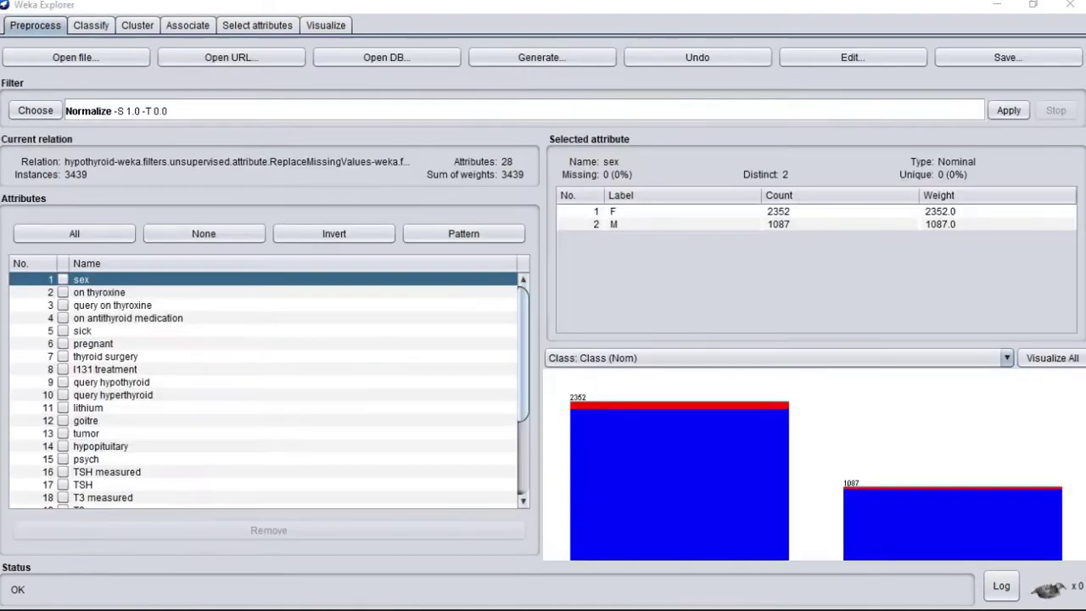
# Step: Apply the unsupervised attribute Discretize filter with bins set to 3
pyautogui.click(35, 110)
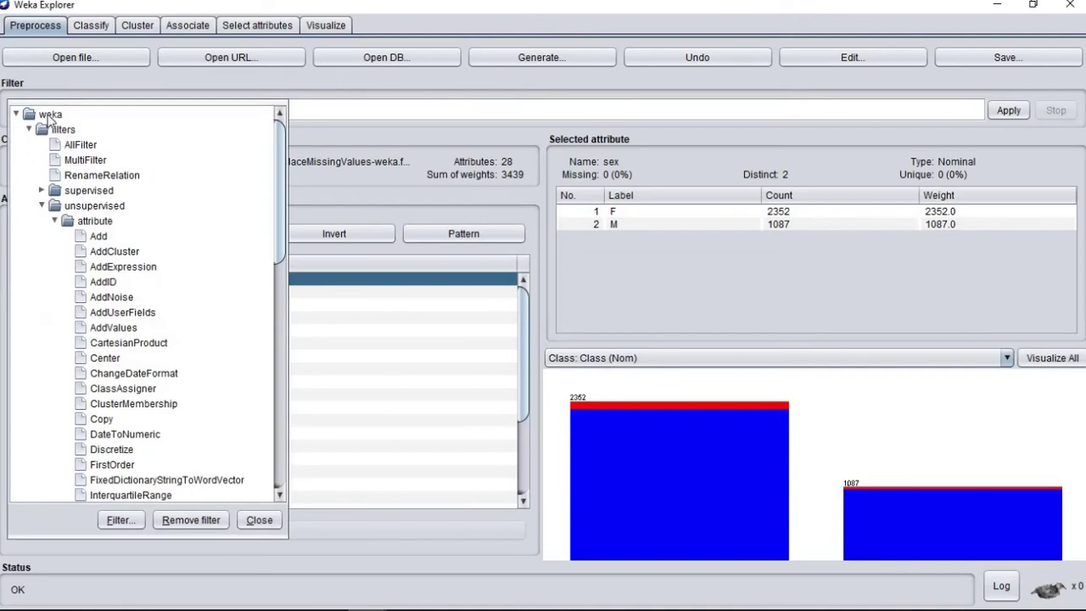
pyautogui.scroll(-1, 141, 404)
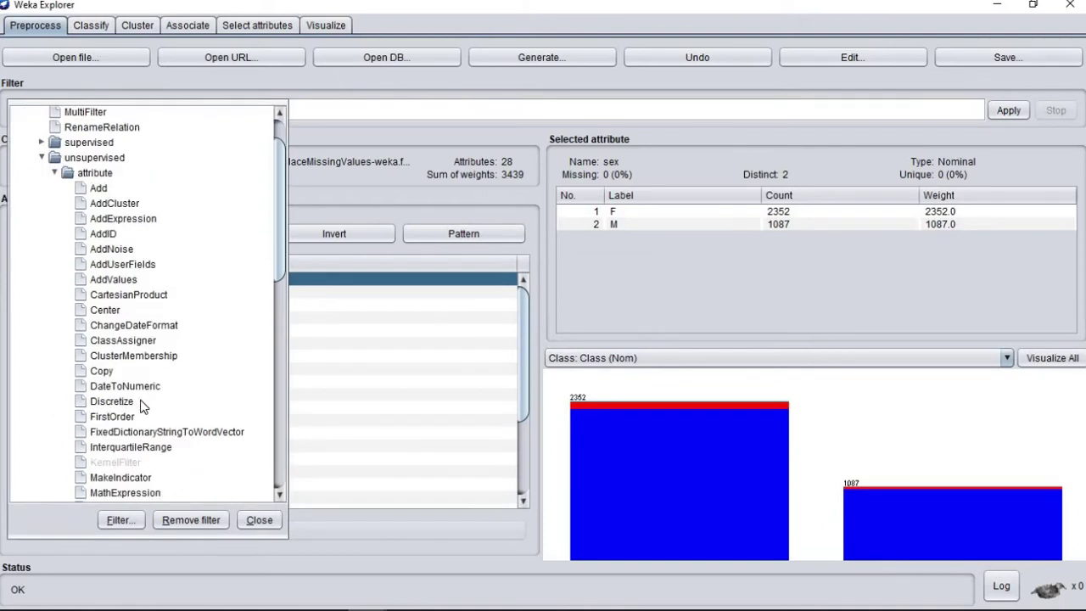
pyautogui.click(123, 403)
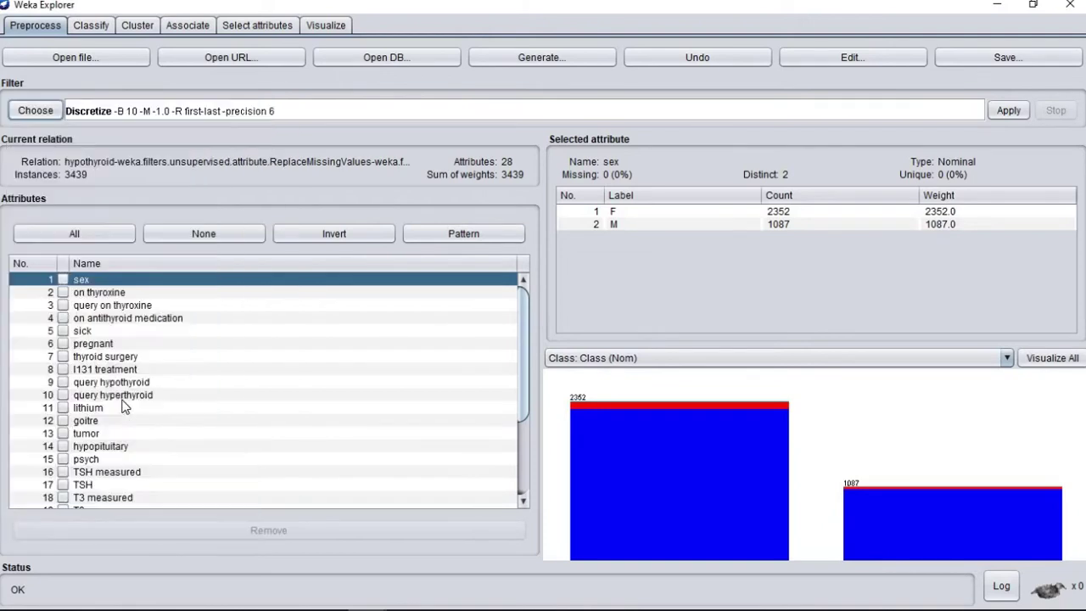
pyautogui.click(179, 119)
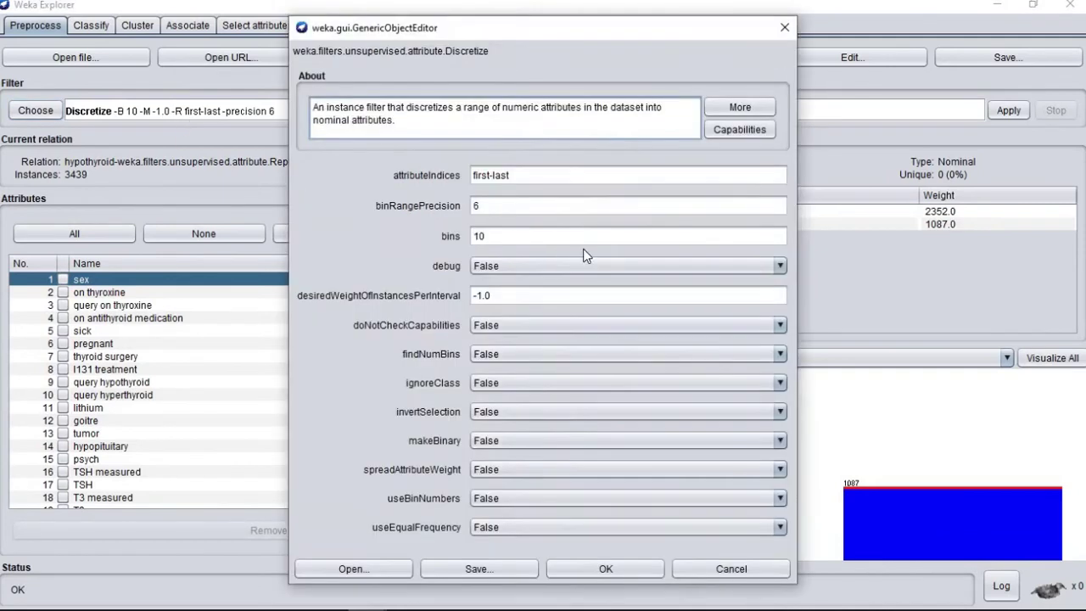
pyautogui.click(496, 235)
pyautogui.press('BackSpace')
pyautogui.press('BackSpace')
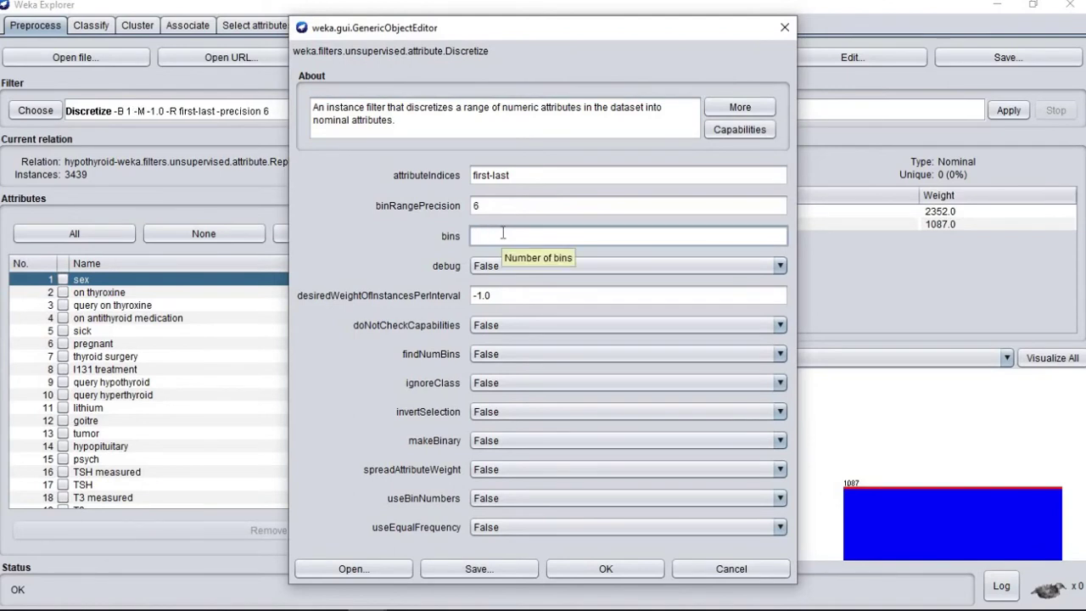
pyautogui.click(606, 571)
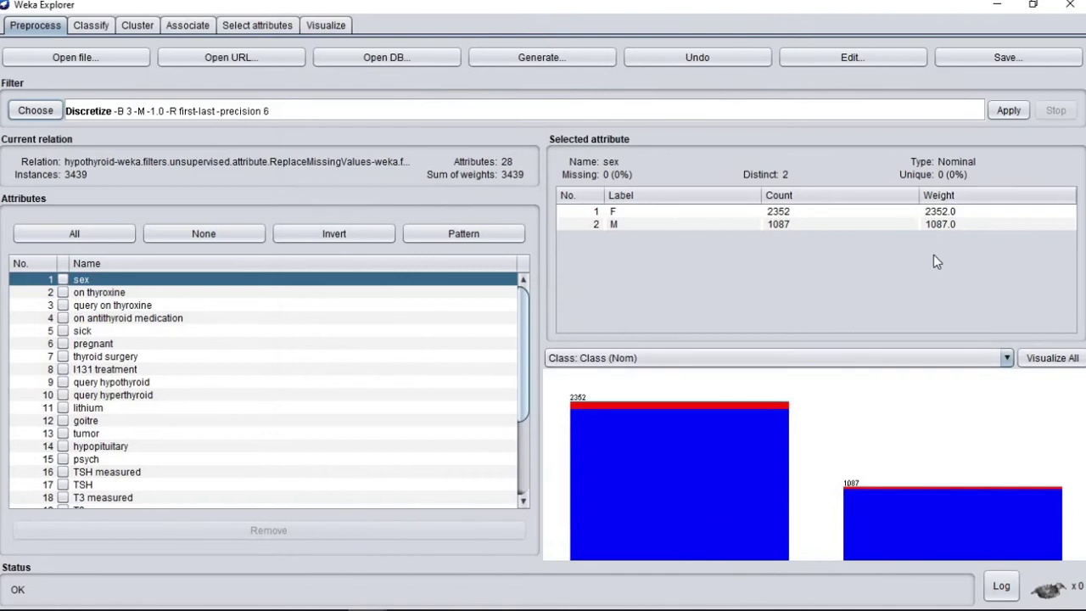
pyautogui.click(1004, 111)
# Step: Inspect TSH's three discretized ranges, counting 2751, 599 and 89
pyautogui.scroll(-1, 131, 386)
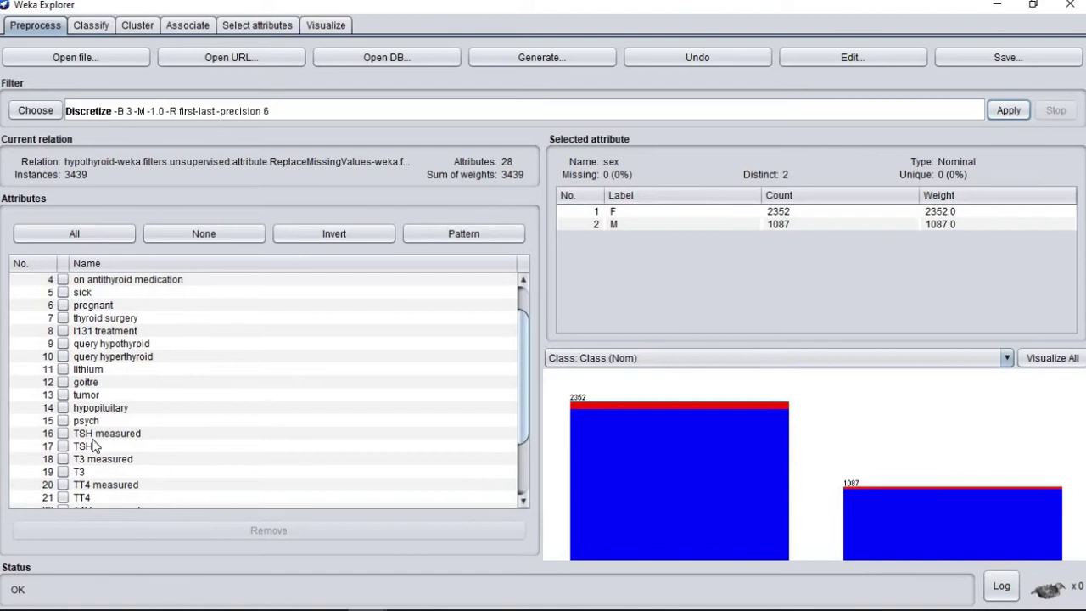
pyautogui.click(95, 436)
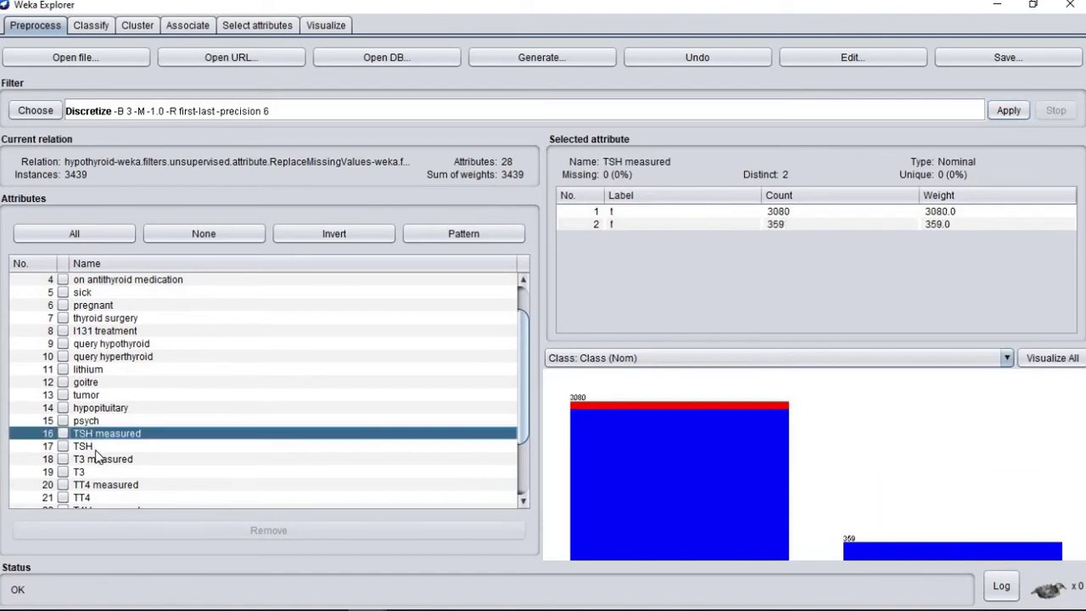
pyautogui.click(96, 448)
pyautogui.scroll(1, 212, 450)
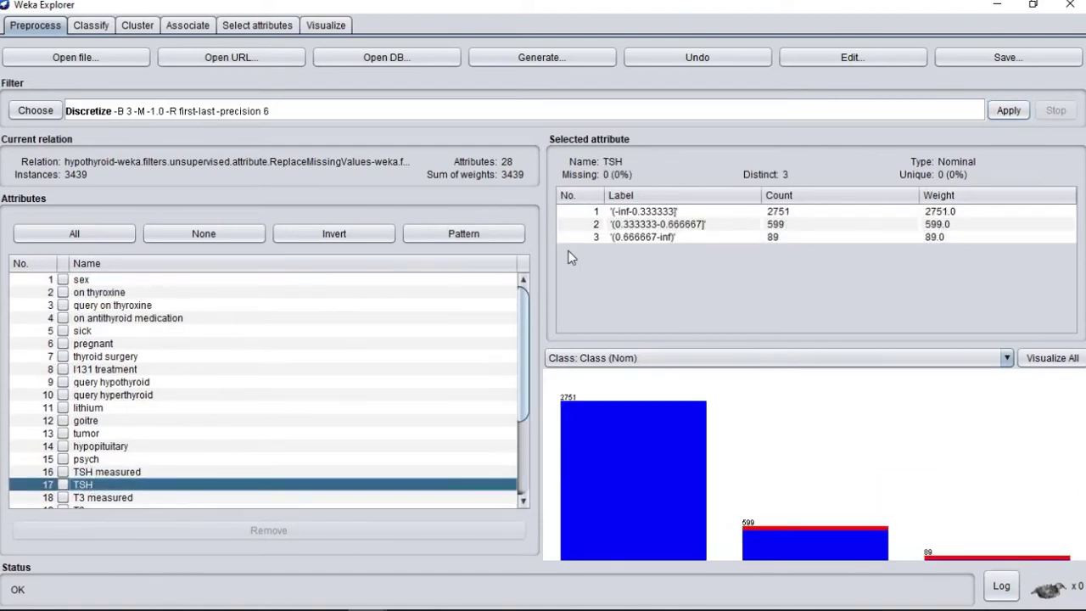
# Step: Save the discretized data in CSV format as file-cleaned in the ISP565 - Project folder
pyautogui.click(999, 60)
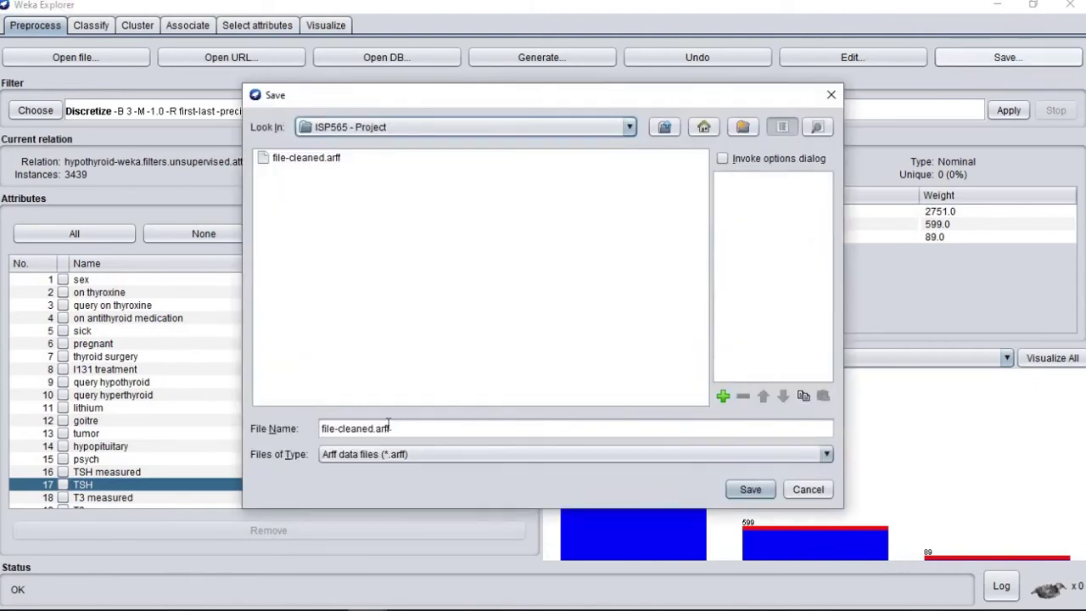
pyautogui.moveTo(394, 431); pyautogui.dragTo(323, 415)
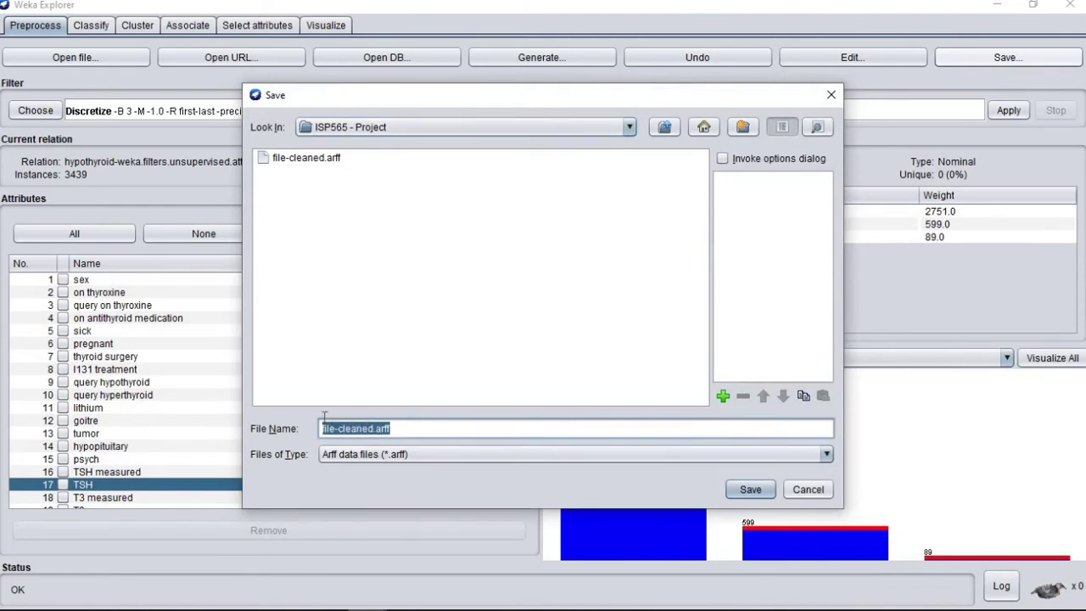
pyautogui.click(425, 455)
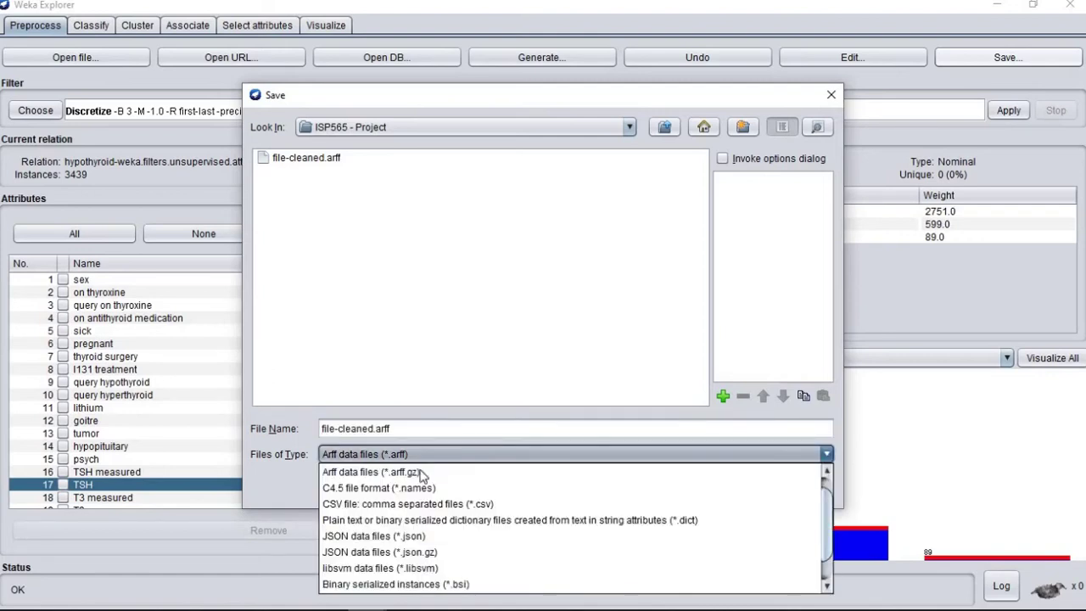
pyautogui.click(415, 505)
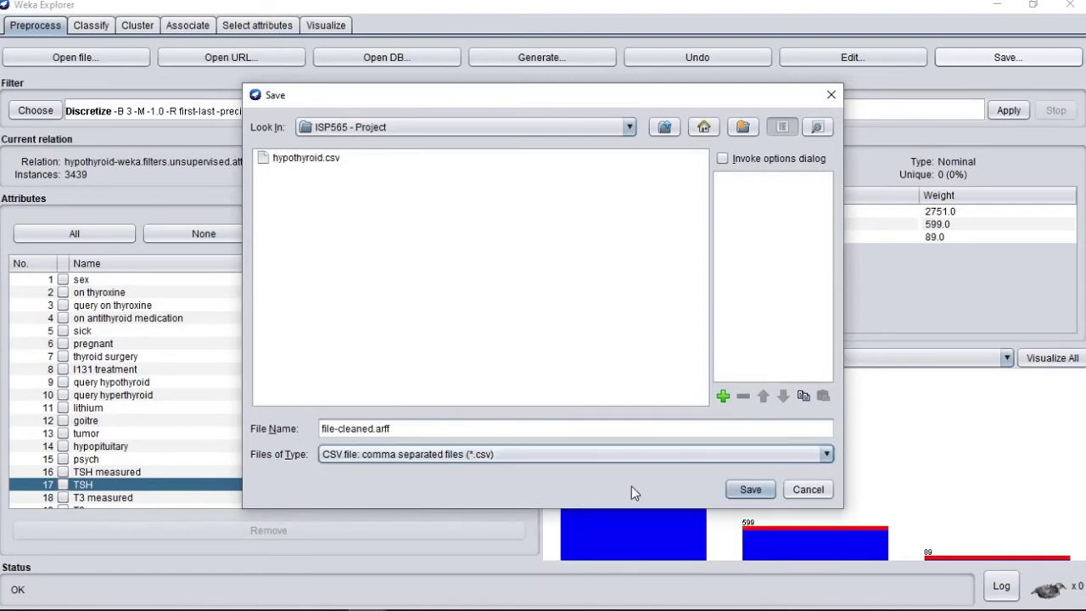
pyautogui.click(761, 497)
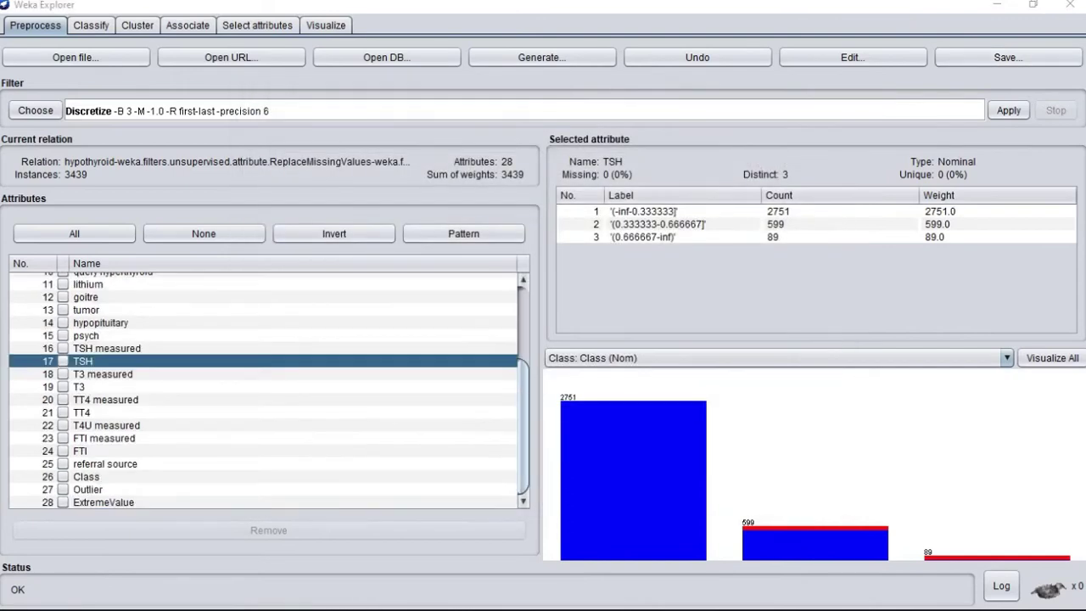
# Step: In file-cleaned, replace all 3948 '(-inf-0.333333]' bin labels with low
pyautogui.click(446, 596)
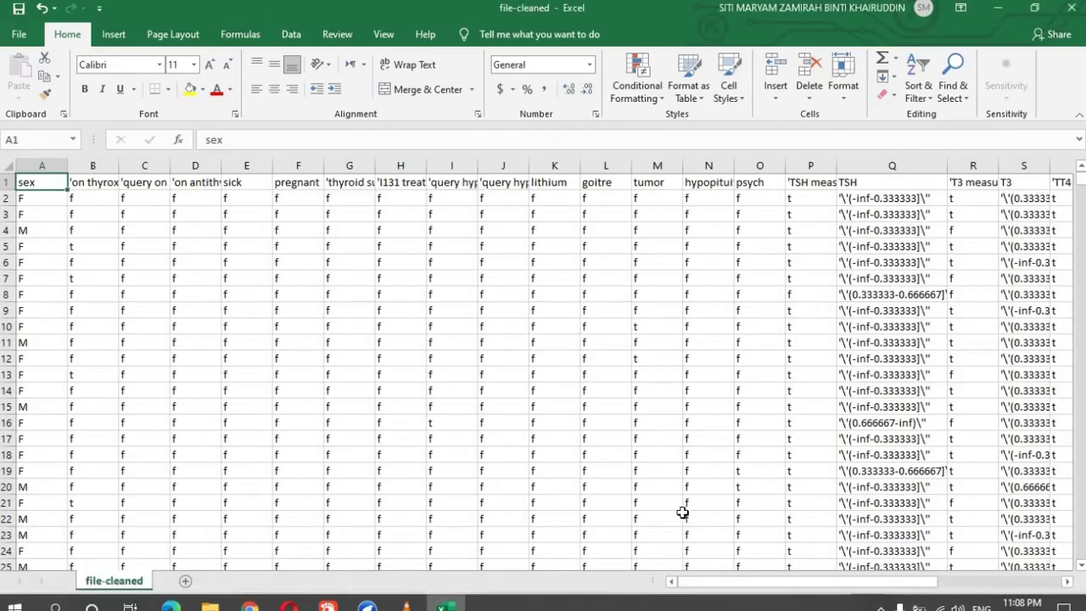
pyautogui.click(852, 200)
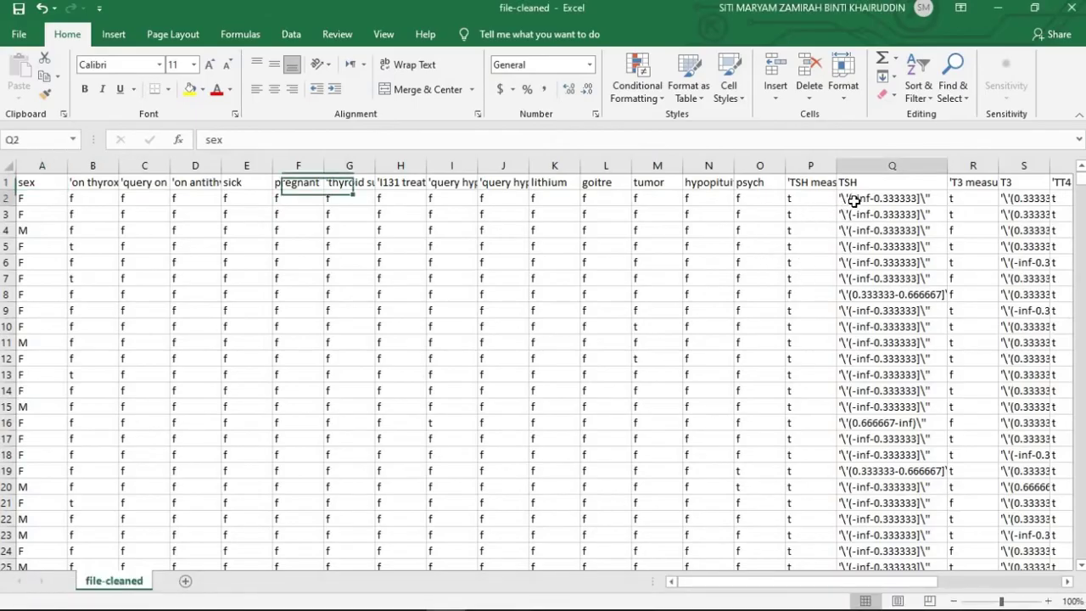
pyautogui.rightClick(854, 201)
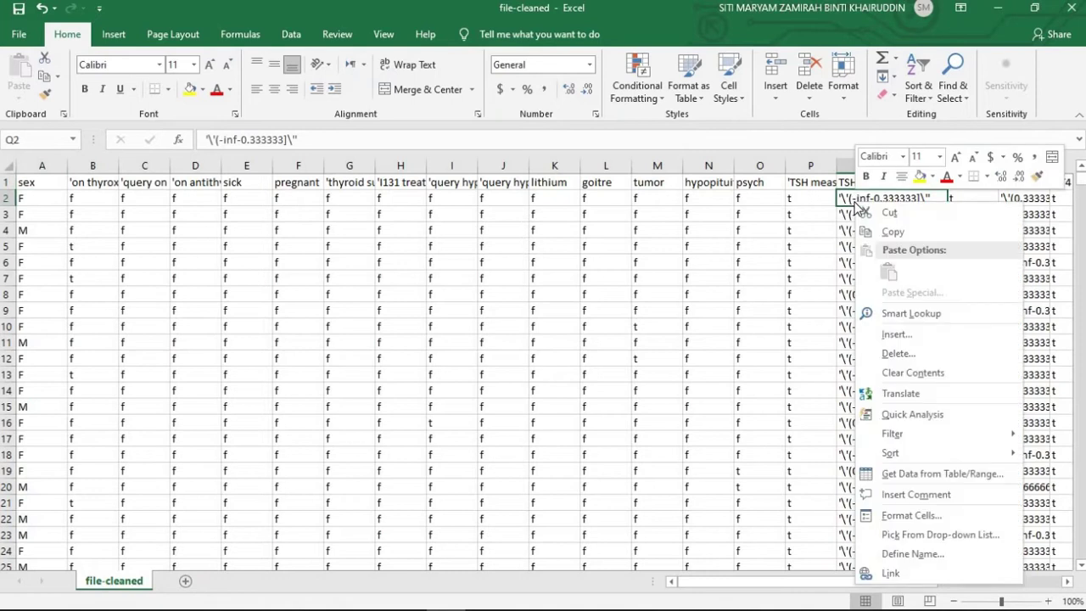
pyautogui.click(892, 232)
pyautogui.click(952, 95)
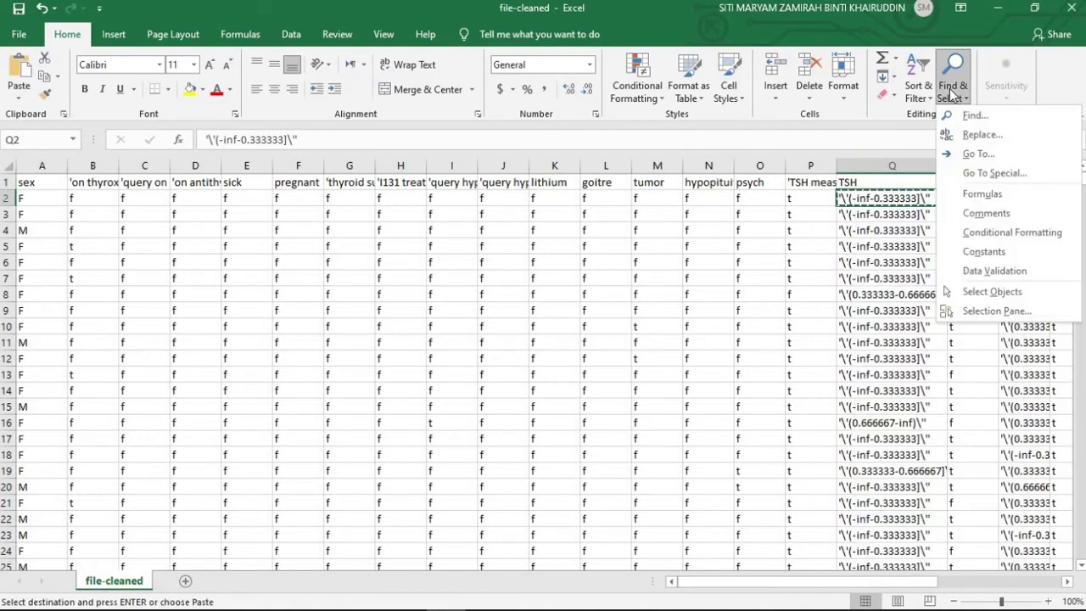
pyautogui.click(977, 134)
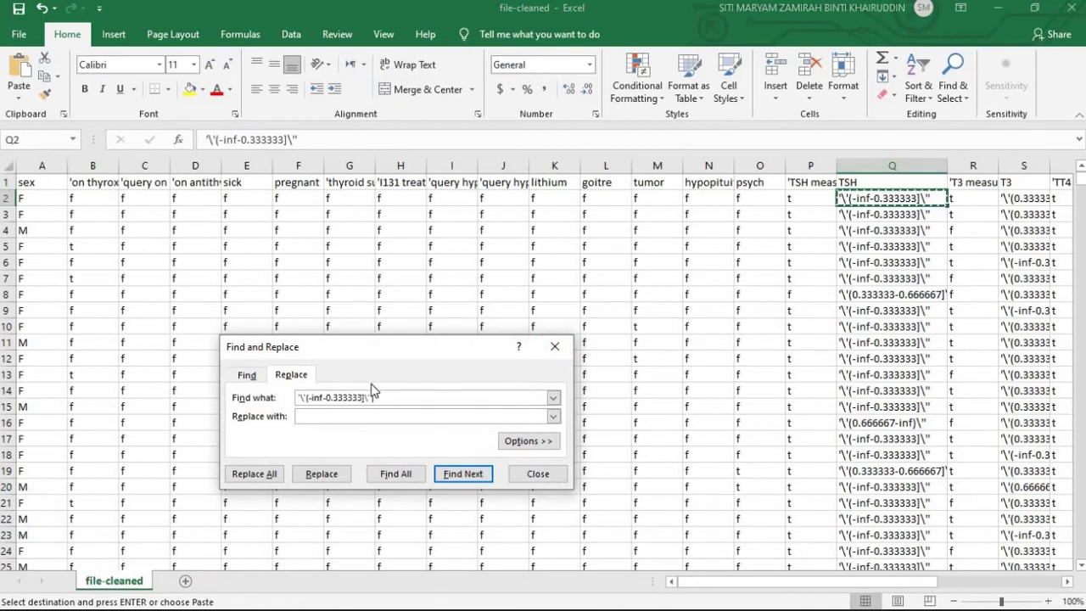
pyautogui.hotkey('ctrl', 'v')
pyautogui.click(351, 417)
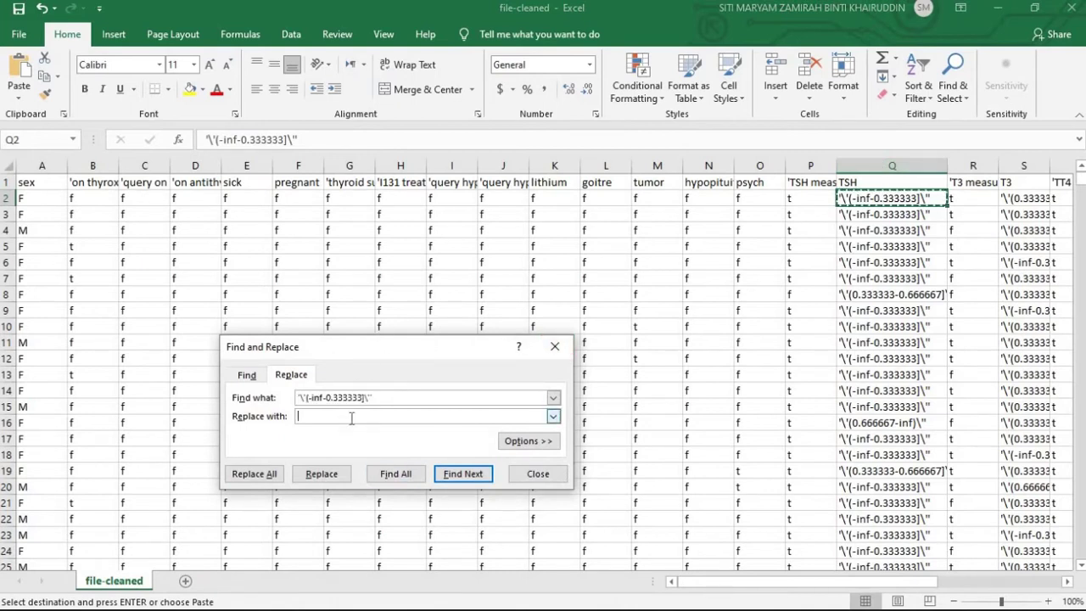
pyautogui.write('low')
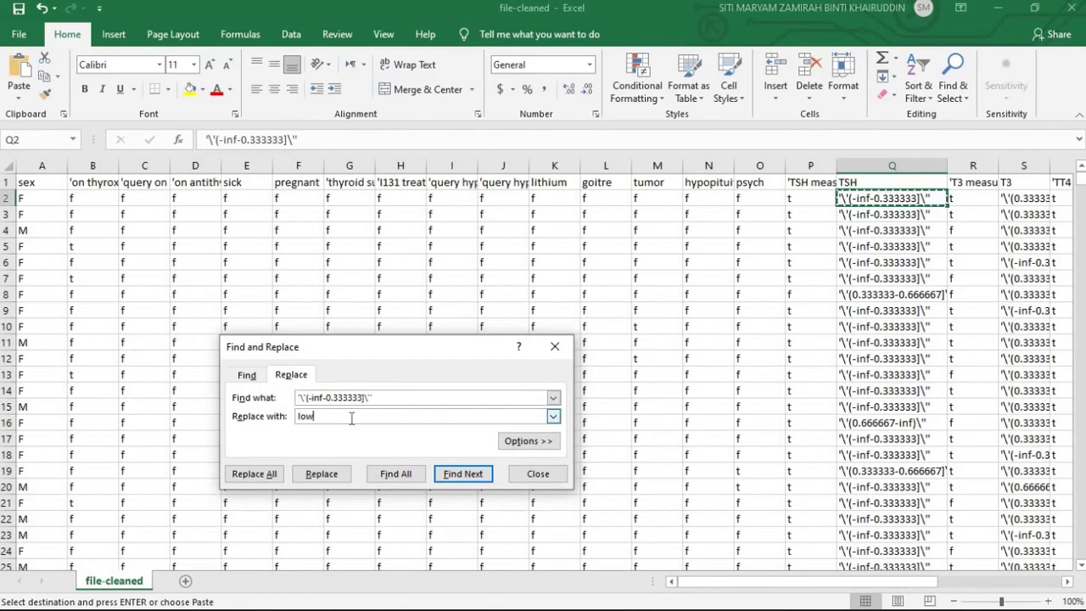
pyautogui.click(280, 477)
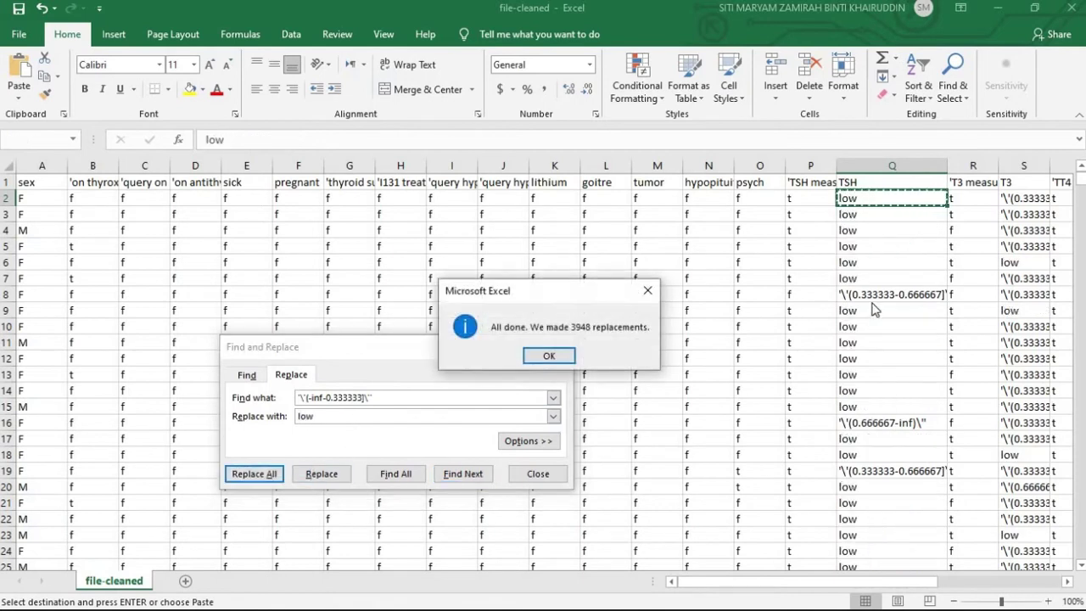
pyautogui.click(549, 356)
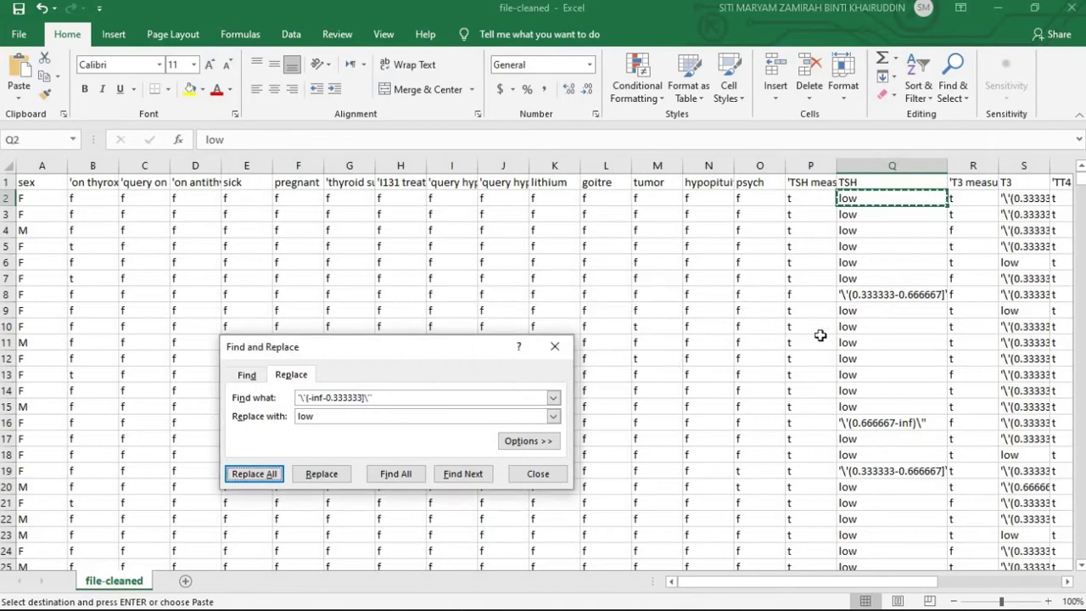
# Step: Replace every middle-range '(0.333333-0.666667)' bin label with normal
pyautogui.rightClick(874, 296)
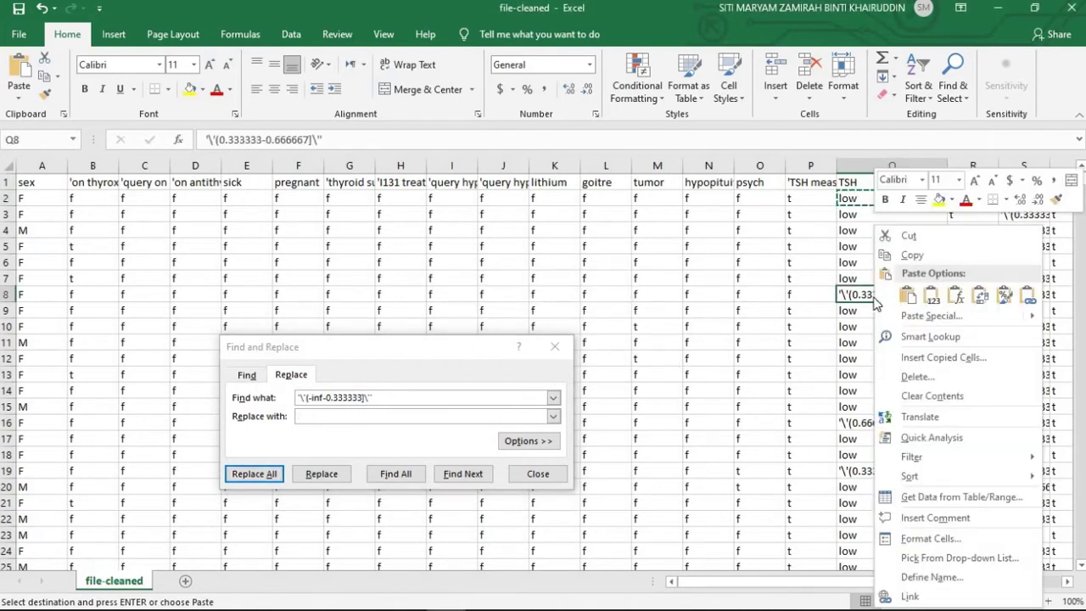
pyautogui.click(896, 252)
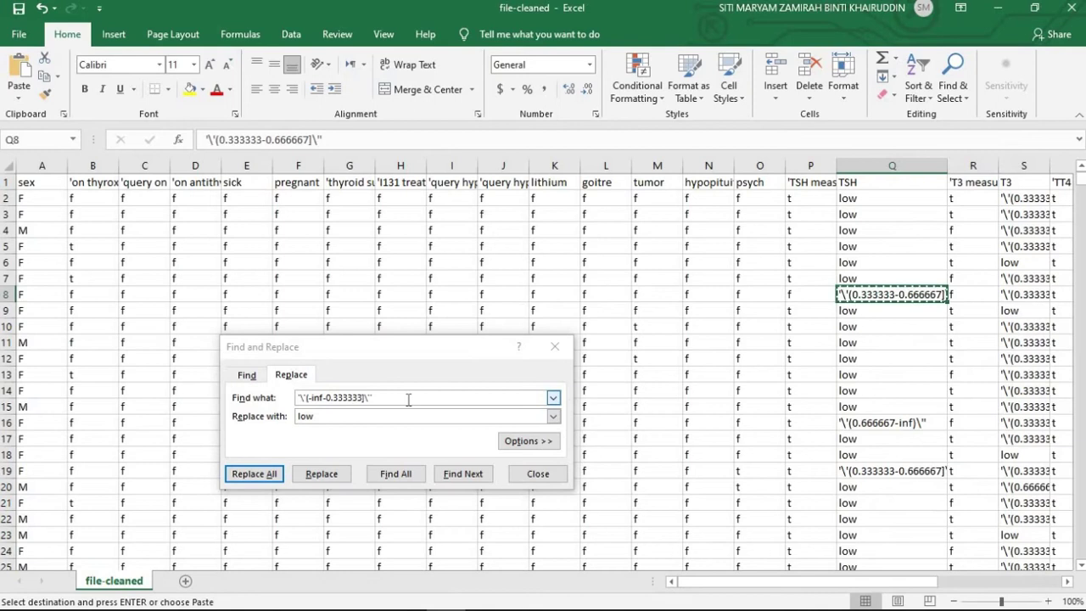
pyautogui.moveTo(405, 398); pyautogui.dragTo(296, 406)
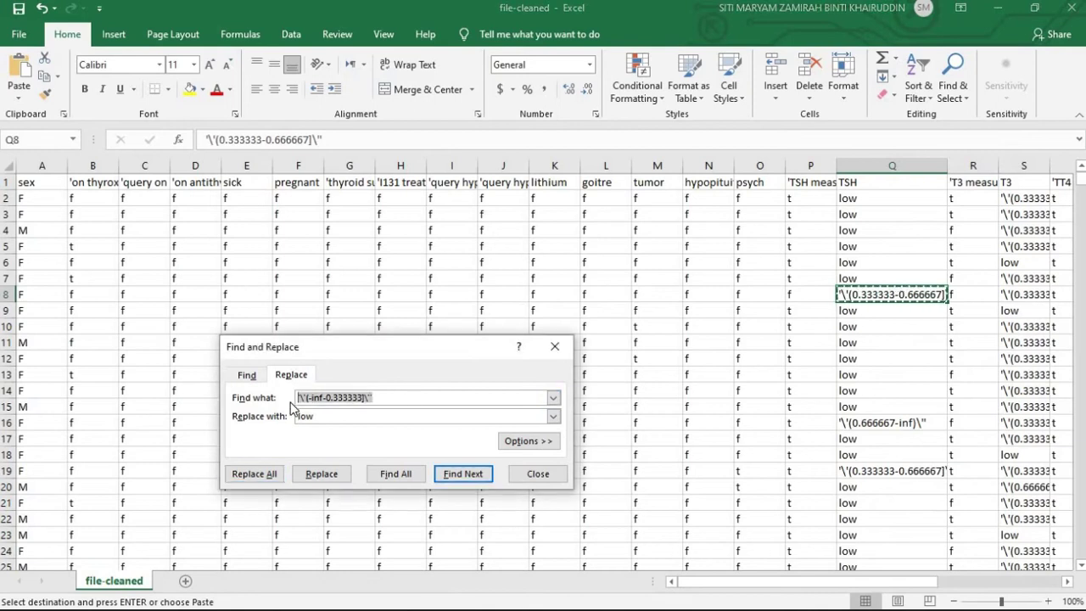
pyautogui.hotkey('ctrl', 'v')
pyautogui.click(332, 417)
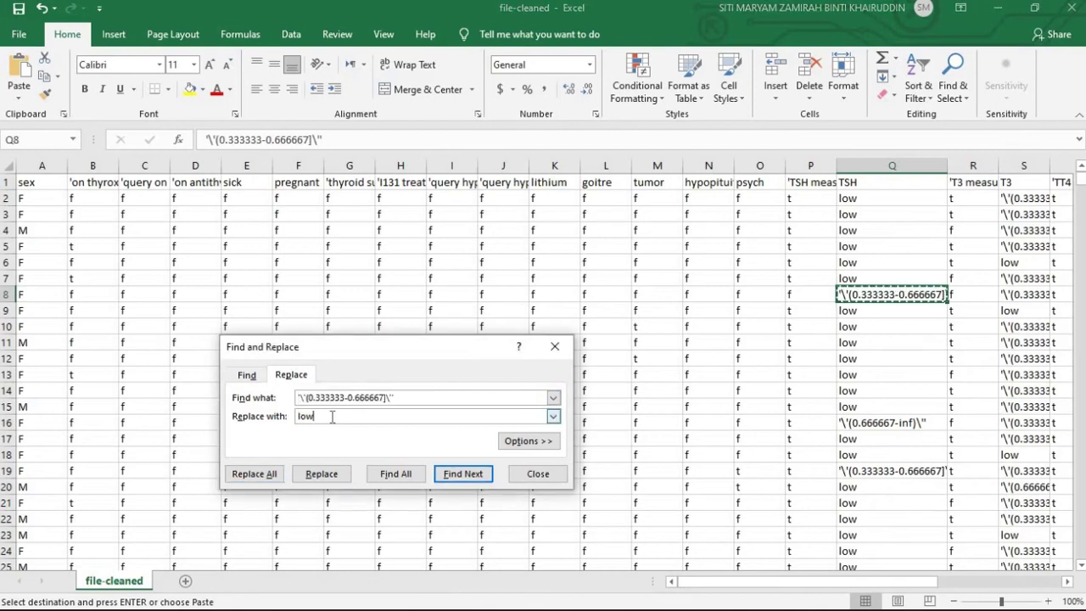
pyautogui.press('BackSpace')
pyautogui.press('BackSpace')
pyautogui.press('BackSpace')
pyautogui.write('normal')
pyautogui.click(271, 473)
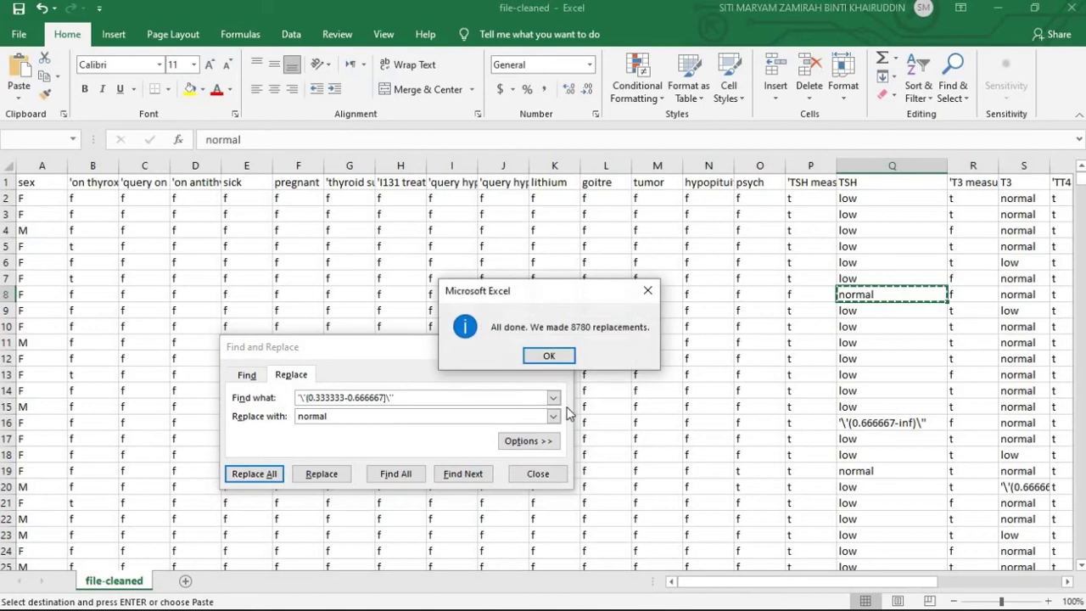
pyautogui.click(552, 357)
# Step: Replace every upper-range '(0.666667-inf)' bin label with high
pyautogui.click(891, 424)
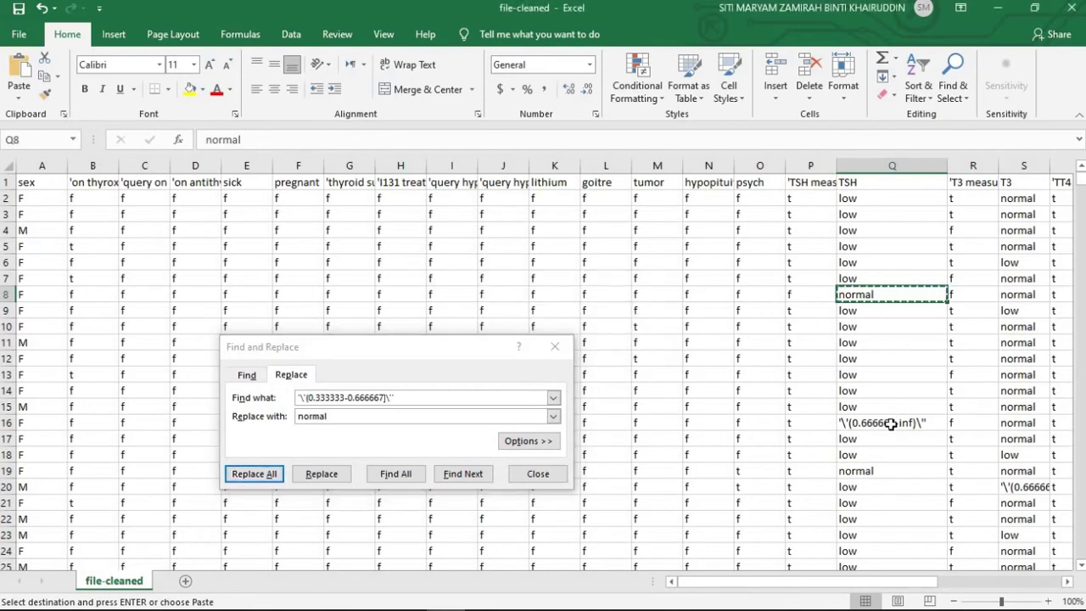
pyautogui.rightClick(893, 430)
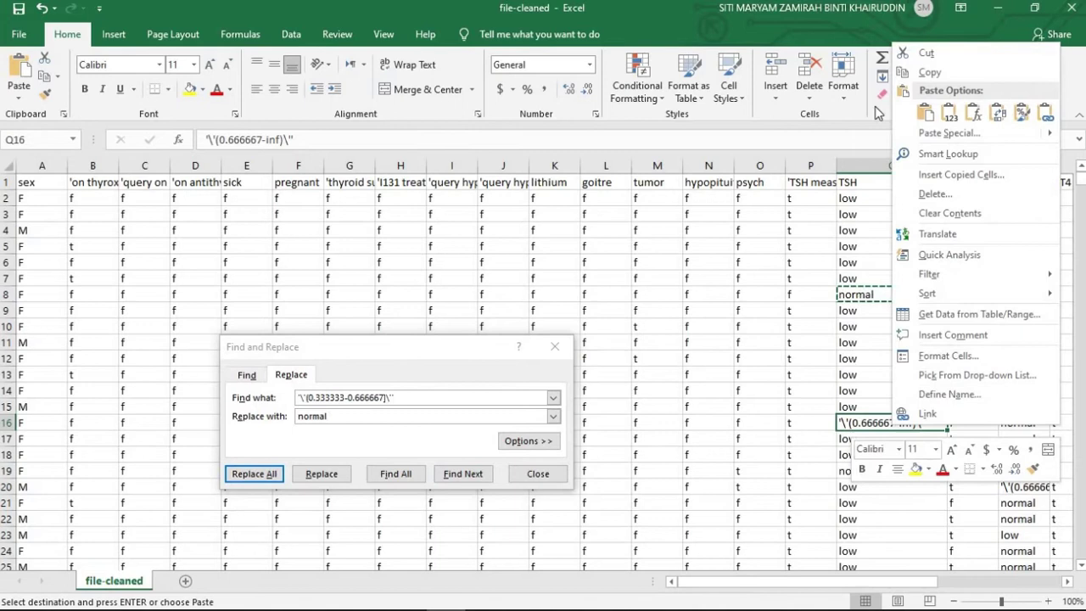
pyautogui.click(929, 72)
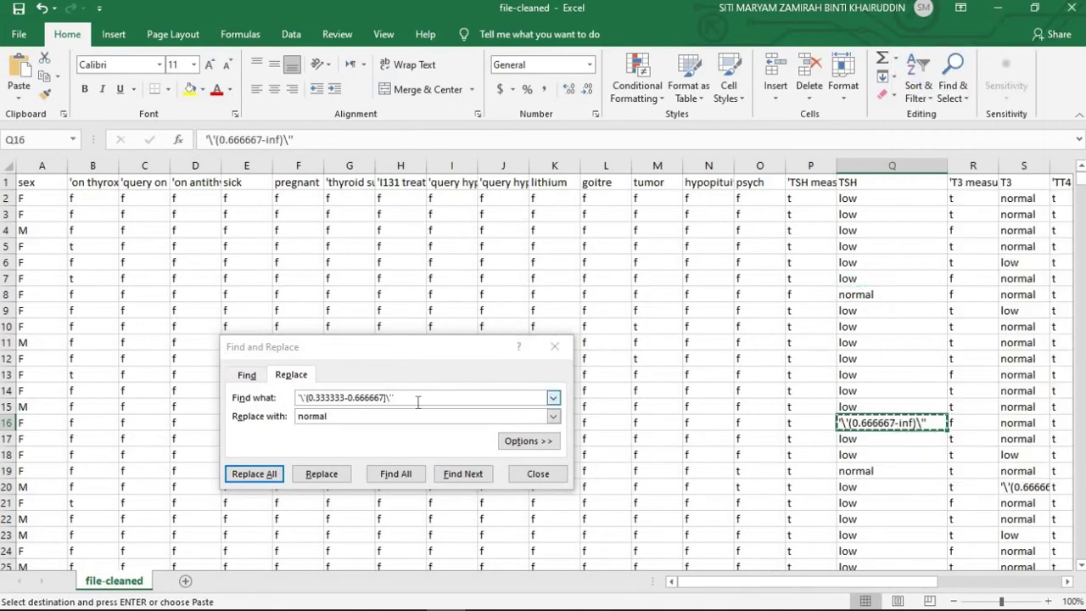
pyautogui.moveTo(416, 398); pyautogui.dragTo(296, 399)
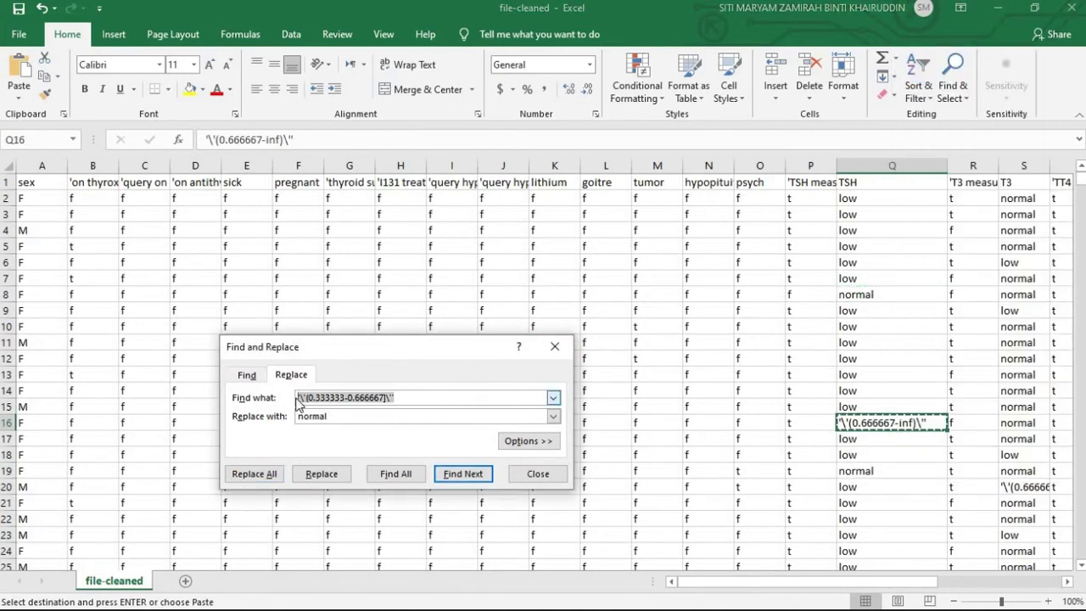
pyautogui.hotkey('ctrl', 'v')
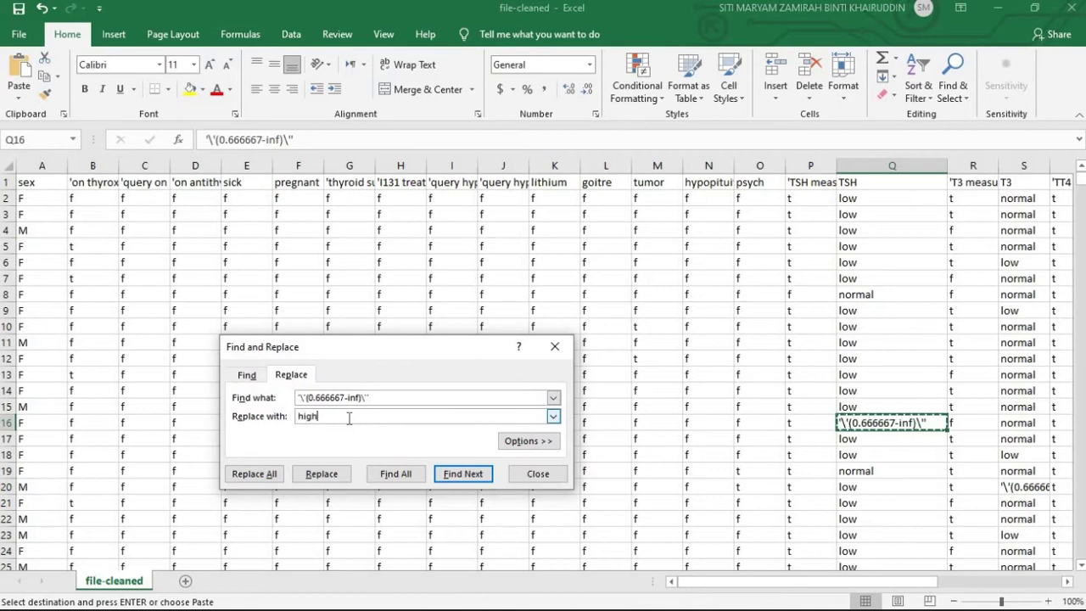
pyautogui.click(270, 475)
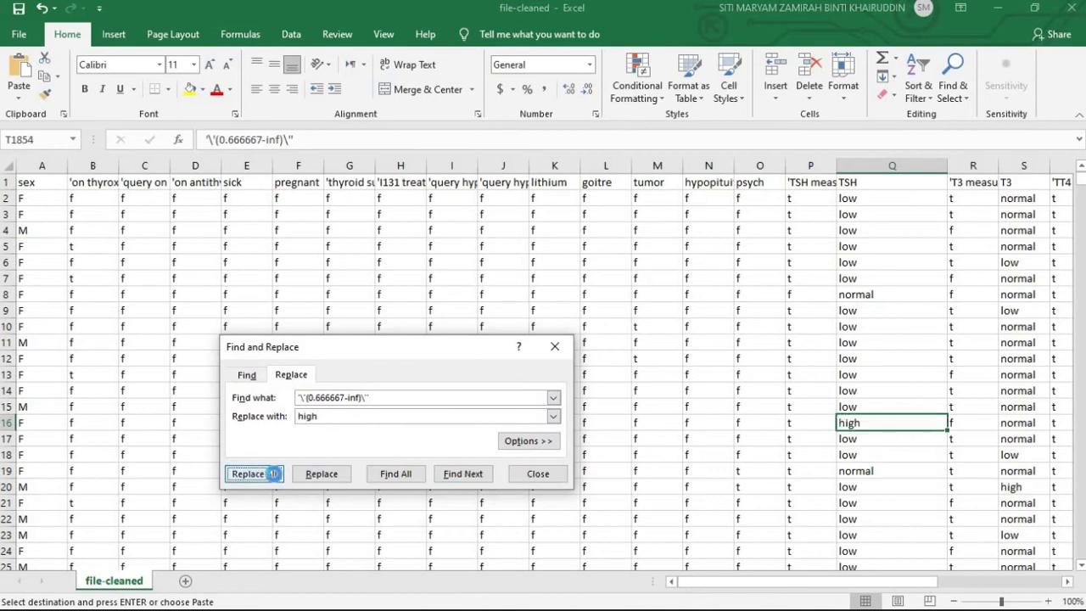
pyautogui.click(549, 355)
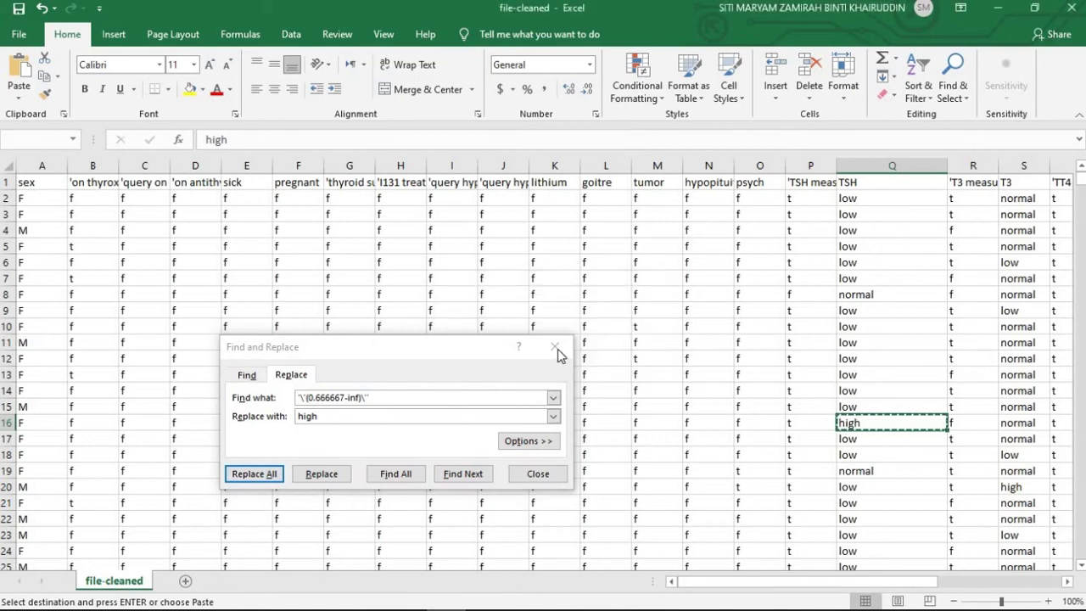
pyautogui.click(557, 349)
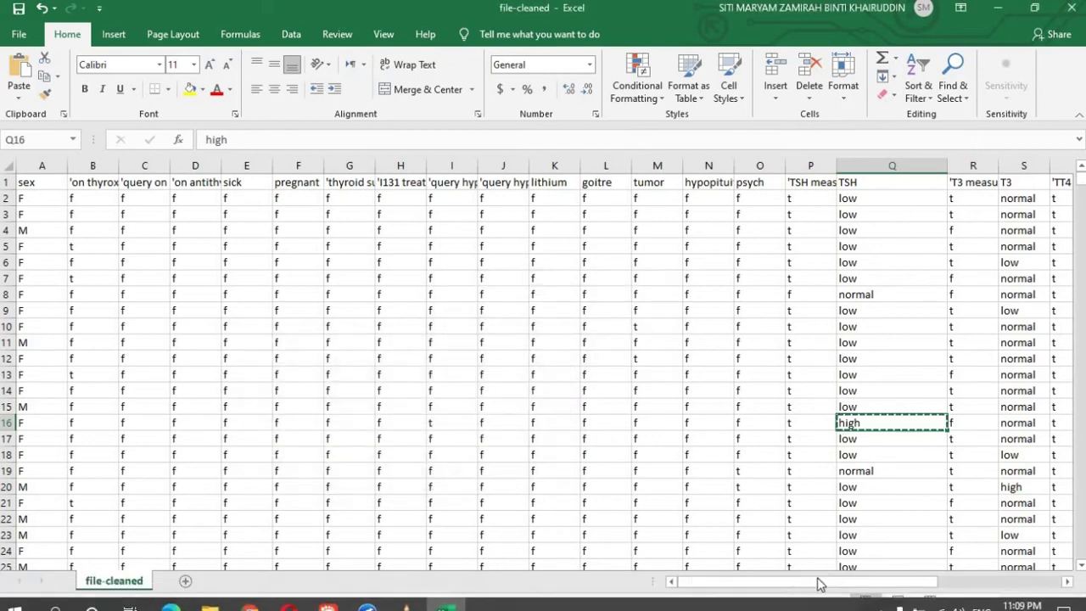
pyautogui.moveTo(827, 585); pyautogui.dragTo(938, 584)
pyautogui.scroll(-9, 605, 284)
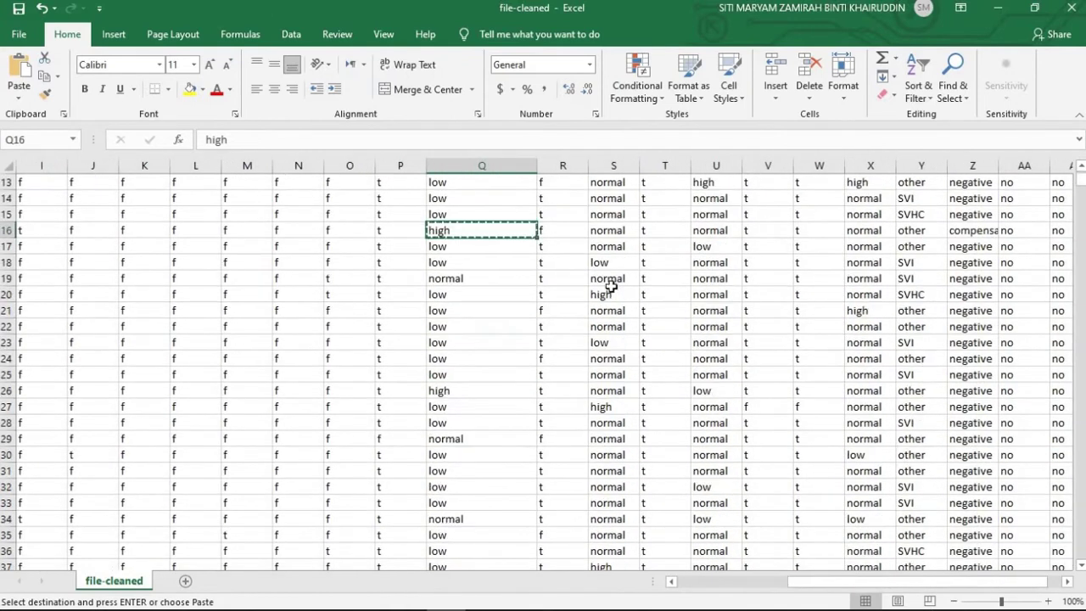
pyautogui.scroll(9, 611, 289)
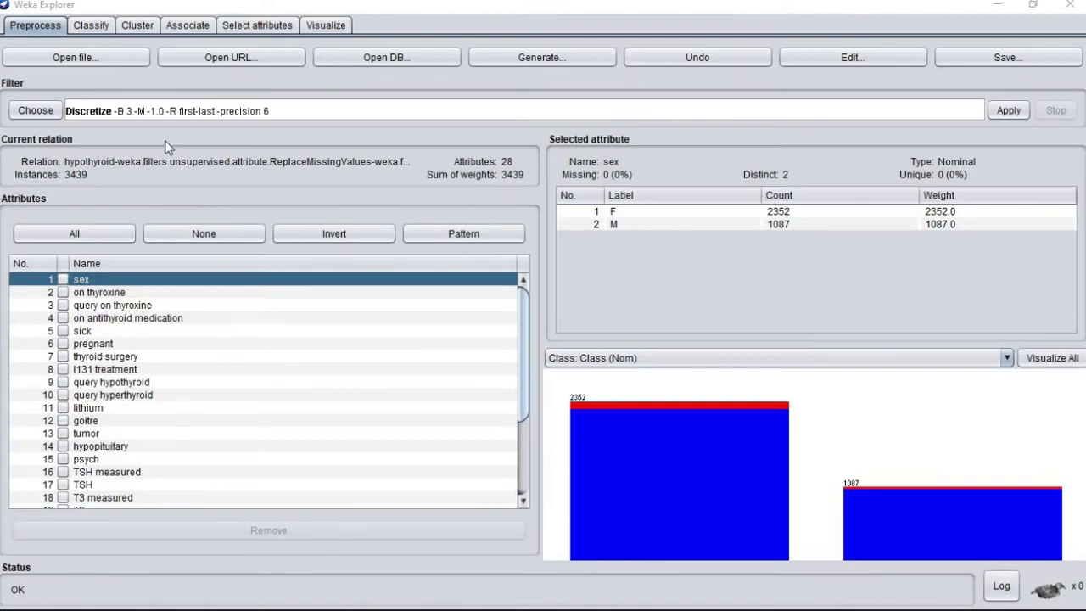
# Step: Load file-cleaned.csv from ISP565 - Project, giving 3439 instances and 28 attributes
pyautogui.click(107, 58)
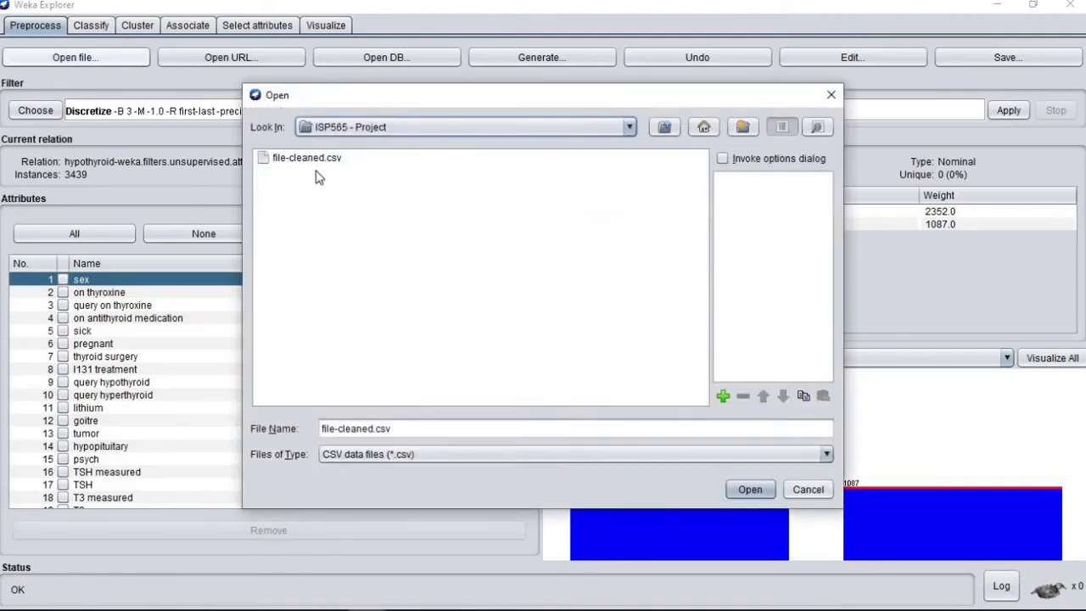
pyautogui.click(314, 160)
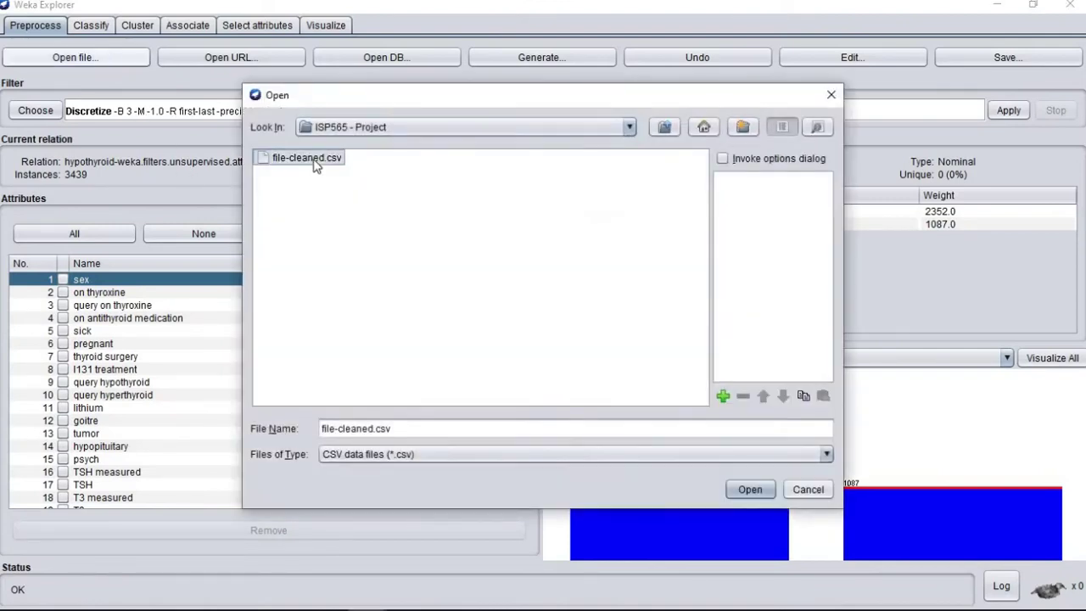
pyautogui.click(745, 490)
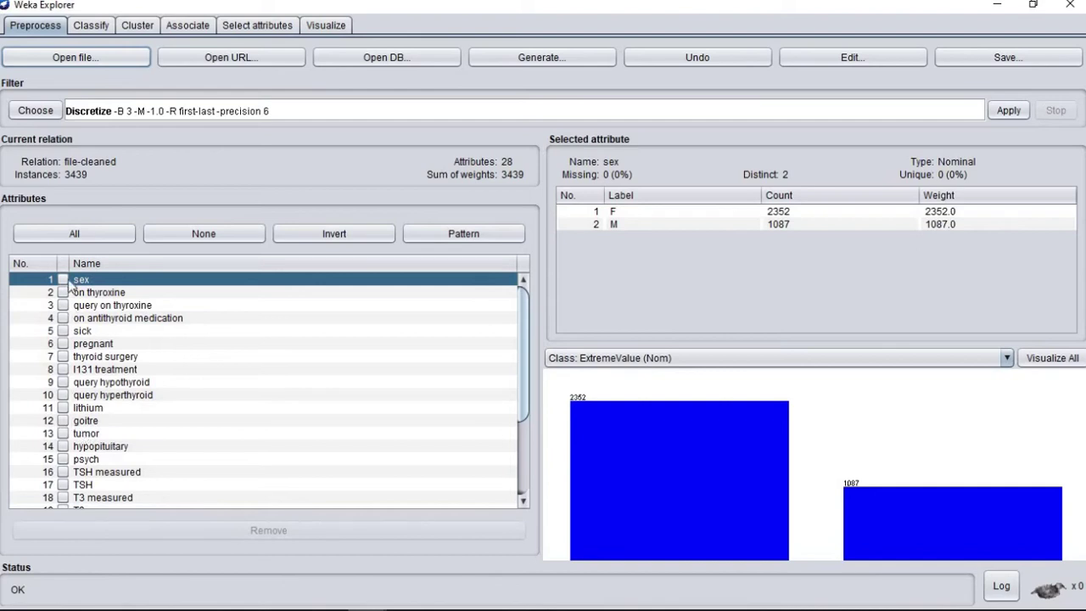
pyautogui.click(39, 112)
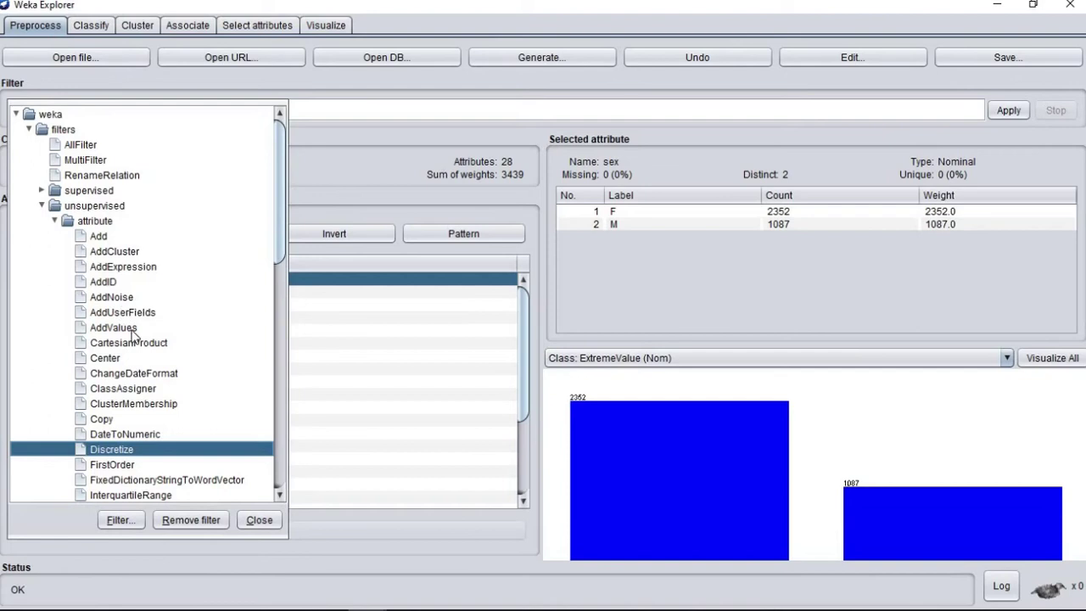
# Step: Apply NominalToBinary to attribute 12, turning goitre into goitre=t
pyautogui.scroll(-5, 132, 359)
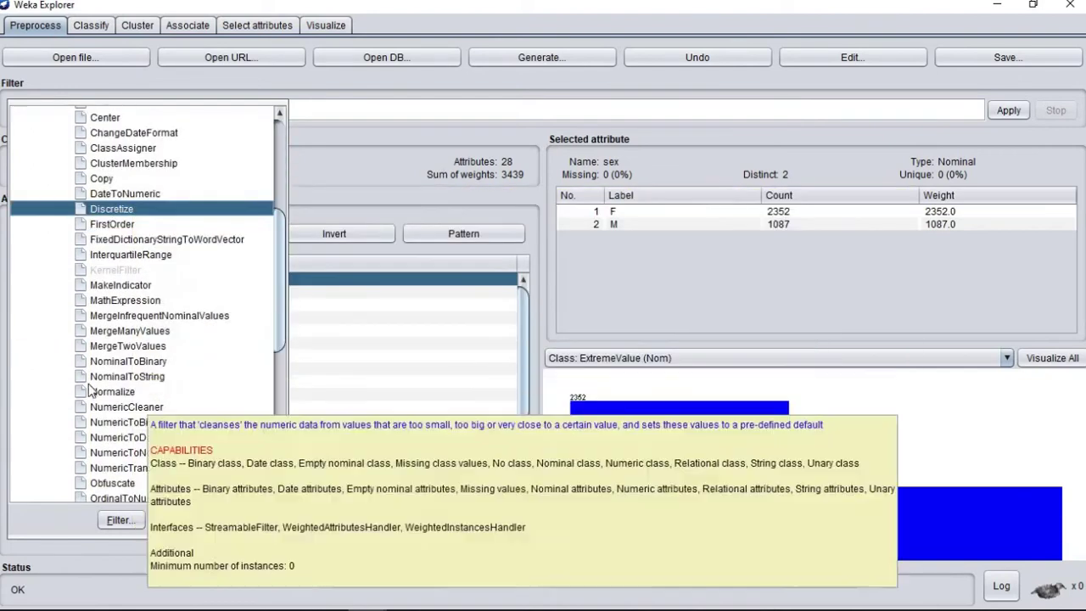
pyautogui.click(127, 361)
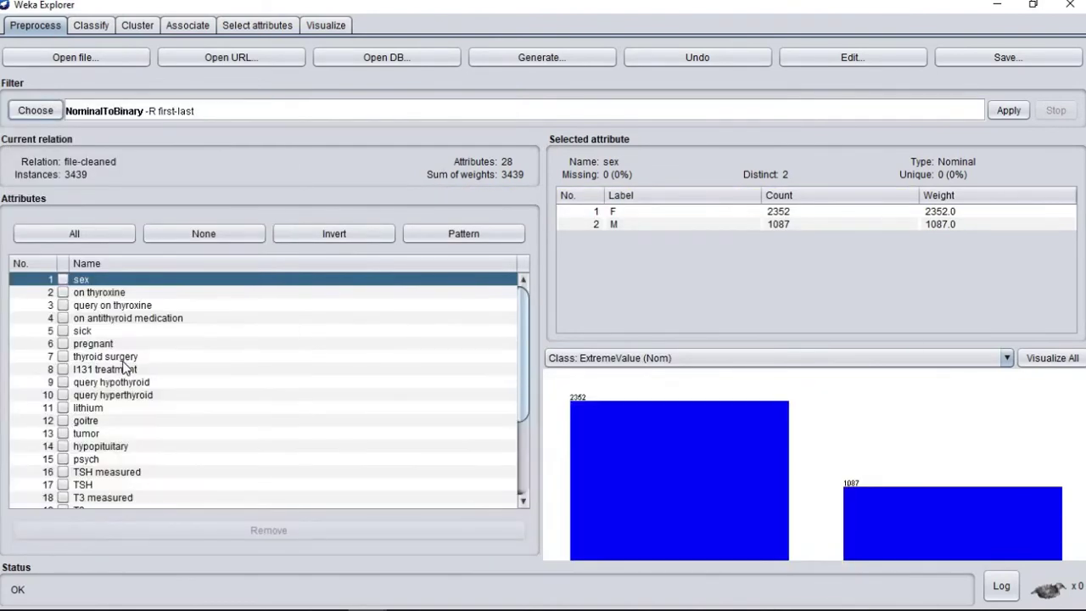
pyautogui.click(169, 112)
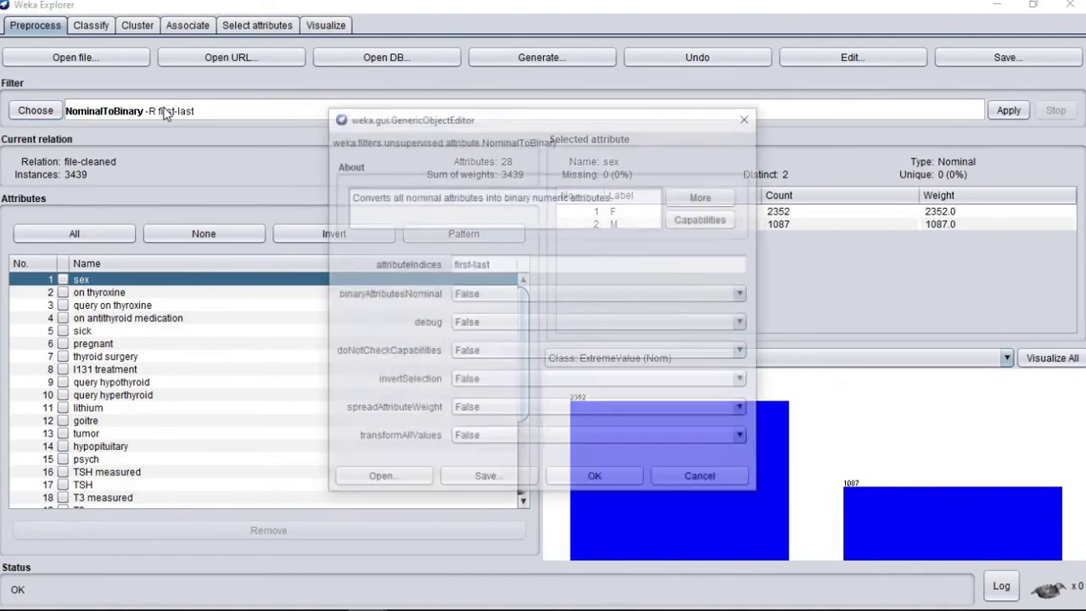
pyautogui.moveTo(509, 263); pyautogui.dragTo(435, 260)
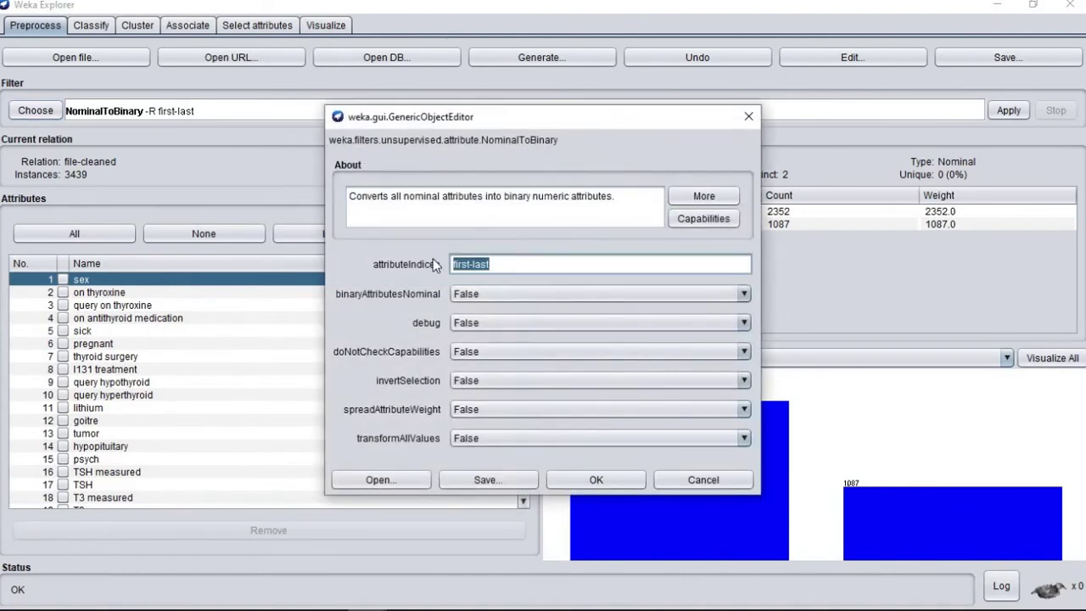
pyautogui.write('12')
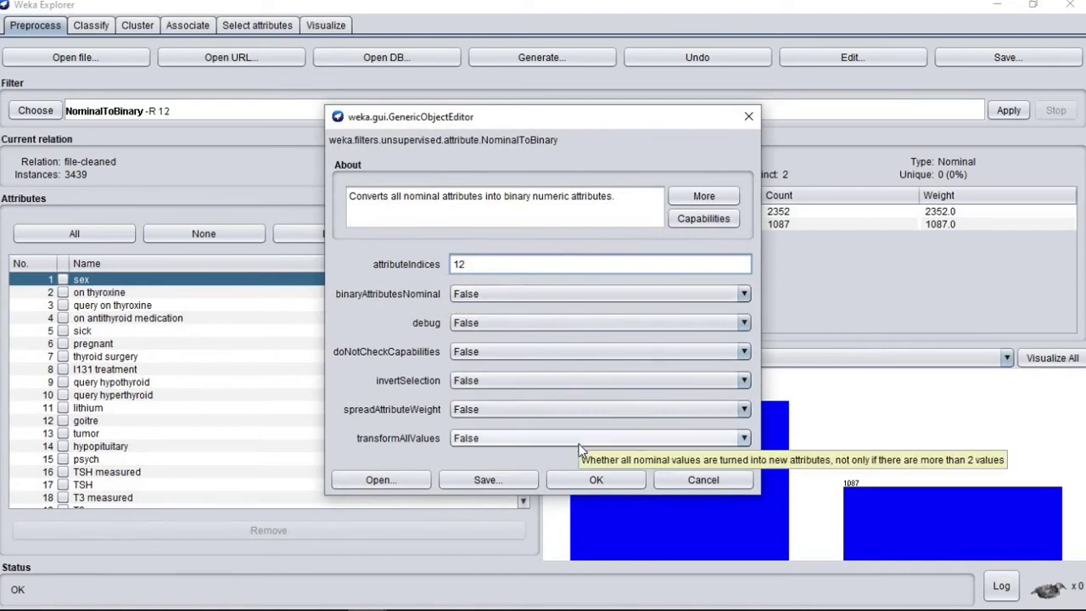
pyautogui.click(594, 475)
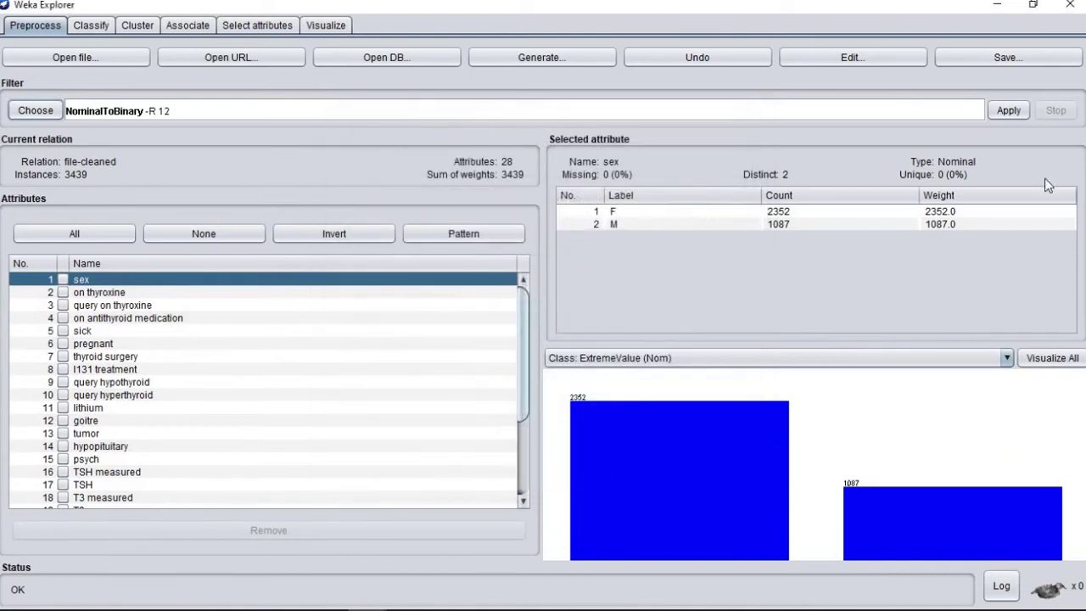
pyautogui.click(1010, 111)
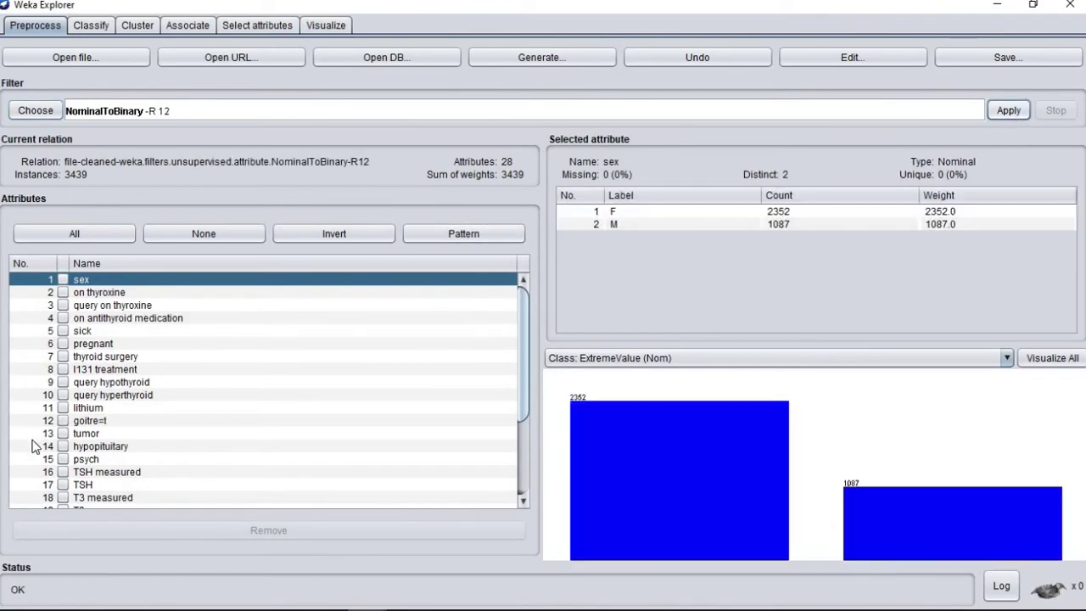
pyautogui.click(95, 424)
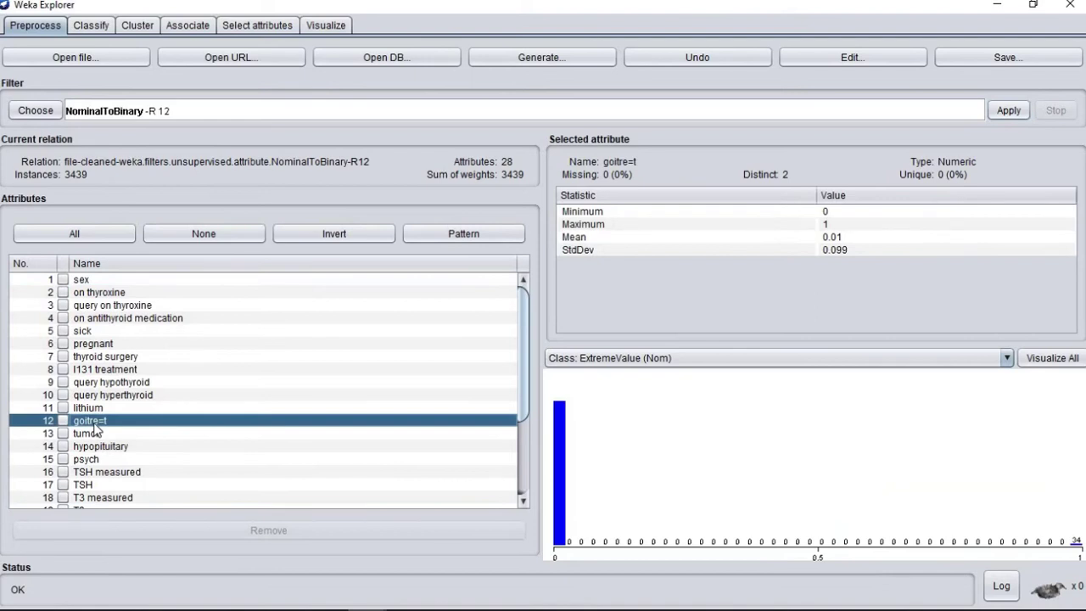
# Step: Apply NominalToBinary to attribute 13, turning tumor into tumor=t
pyautogui.click(105, 111)
pyautogui.click(484, 265)
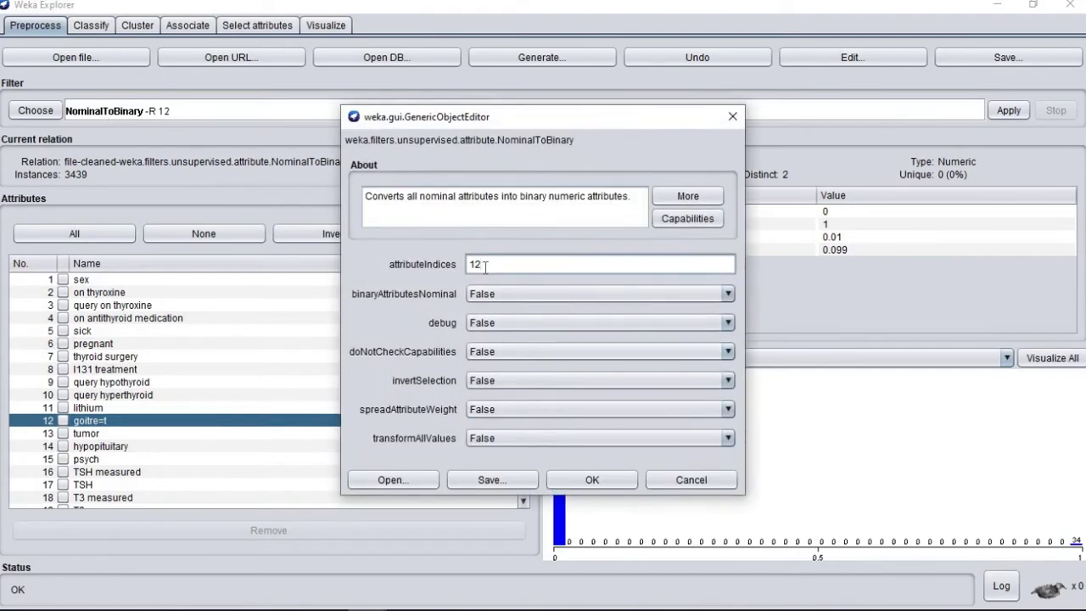
pyautogui.write('3')
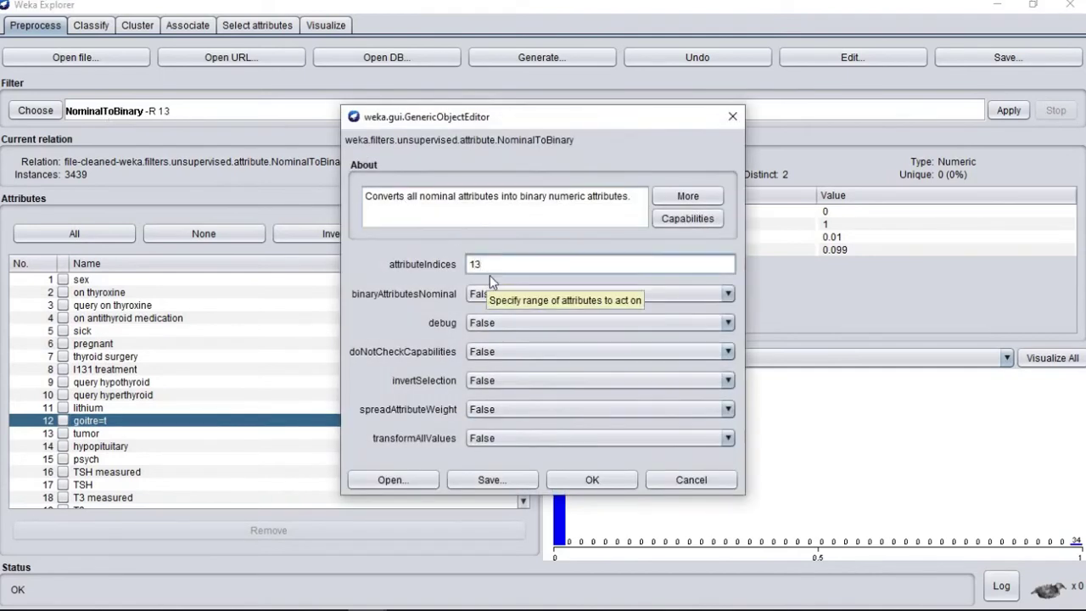
pyautogui.click(581, 480)
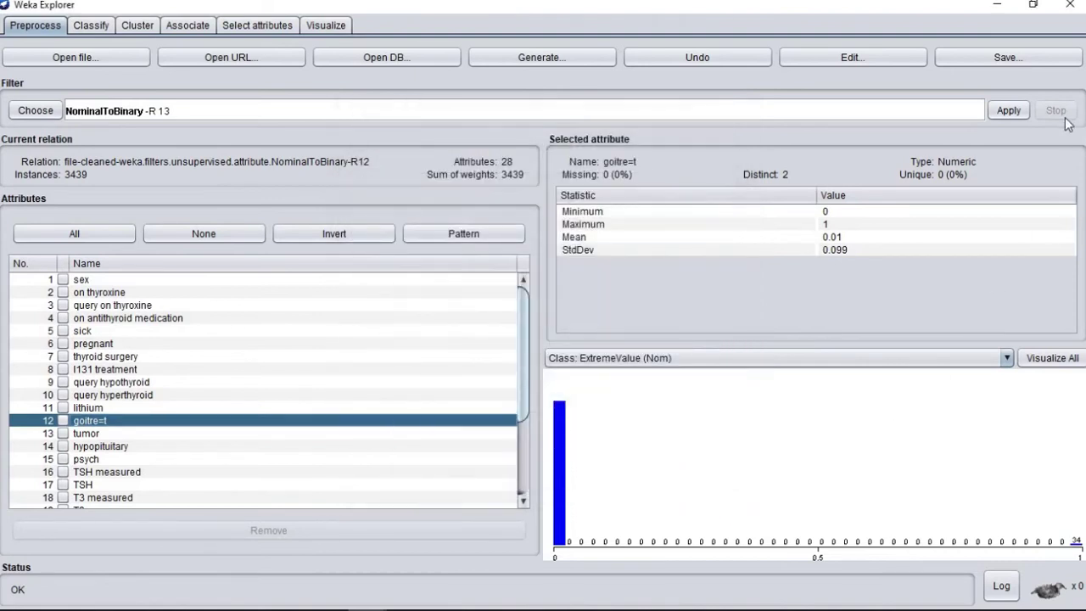
pyautogui.click(1006, 112)
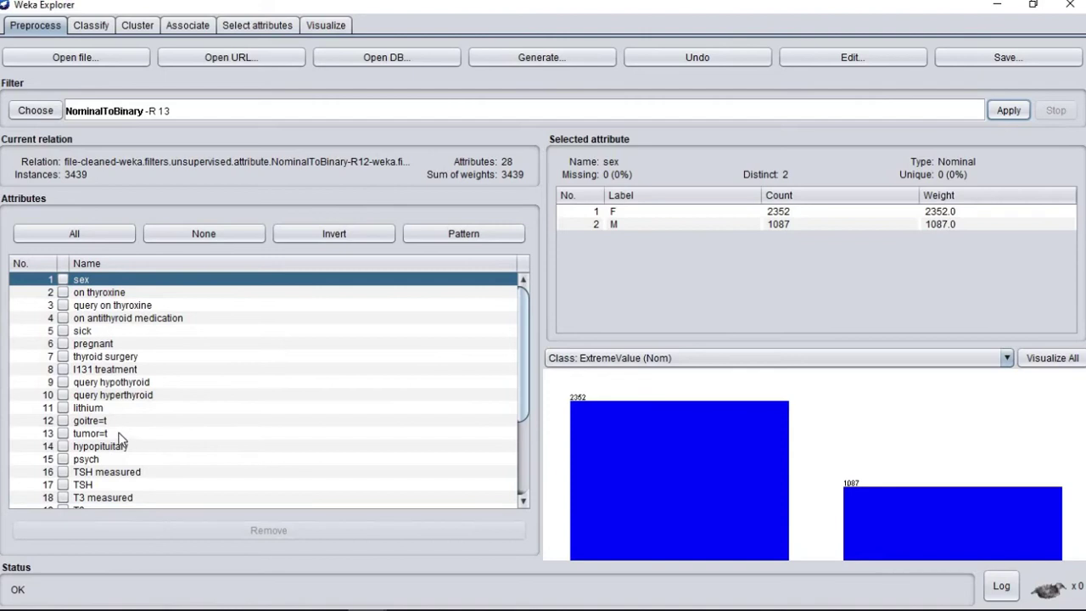
pyautogui.click(53, 112)
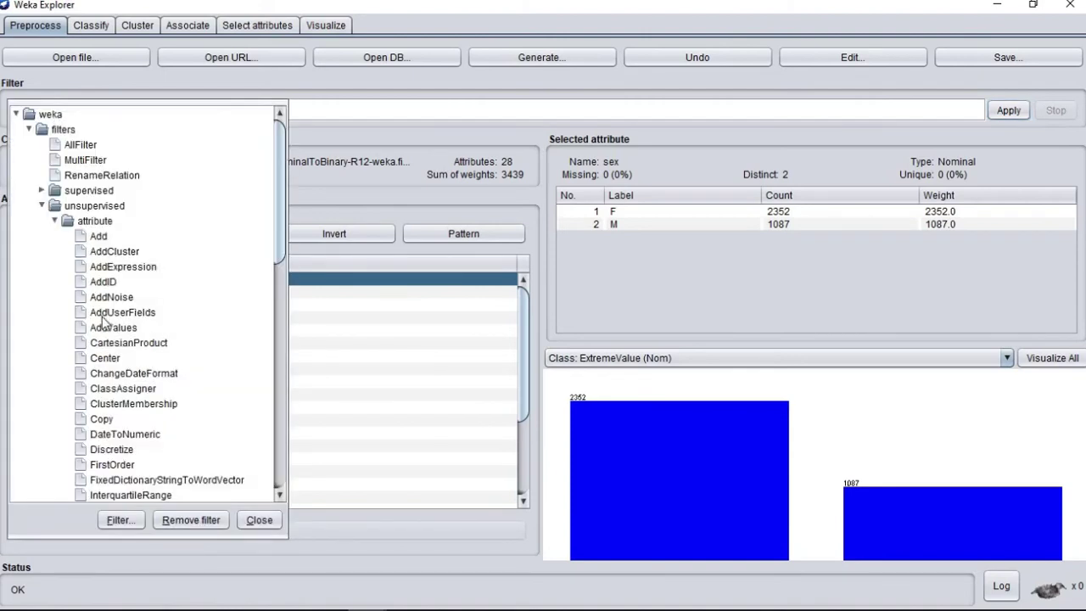
# Step: Use AddExpression to add attribute symptoms = a12 + a13, then start saving the dataset
pyautogui.click(127, 268)
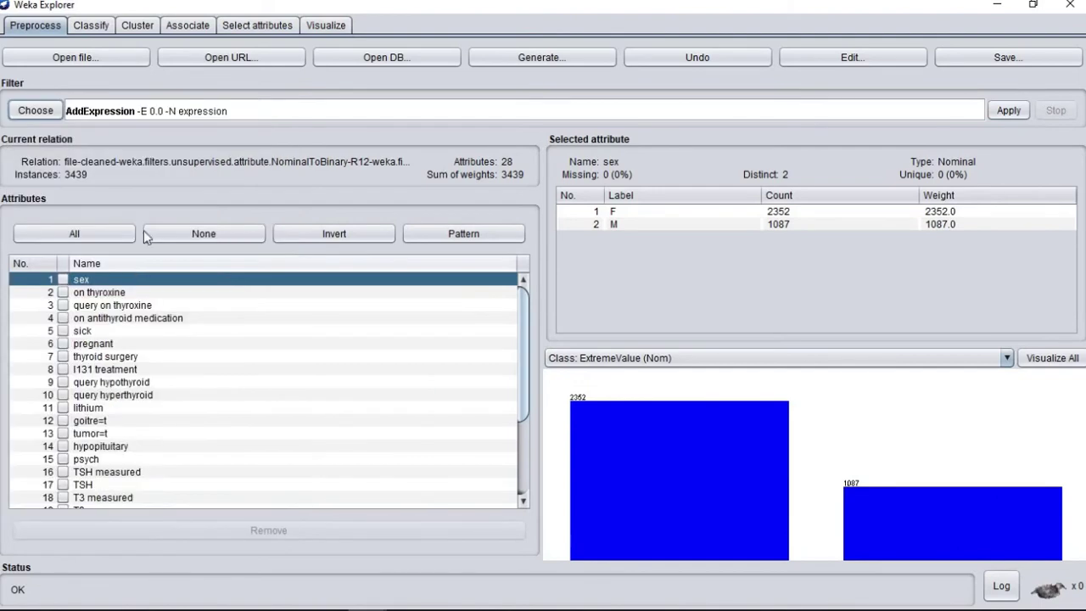
pyautogui.click(190, 112)
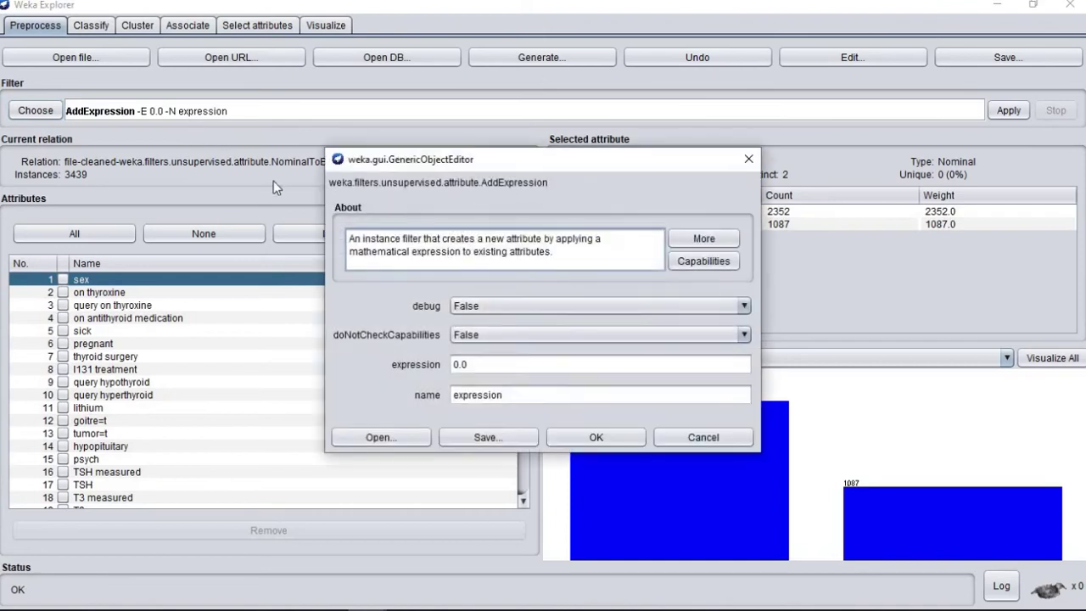
pyautogui.click(475, 370)
pyautogui.moveTo(459, 364); pyautogui.dragTo(450, 365)
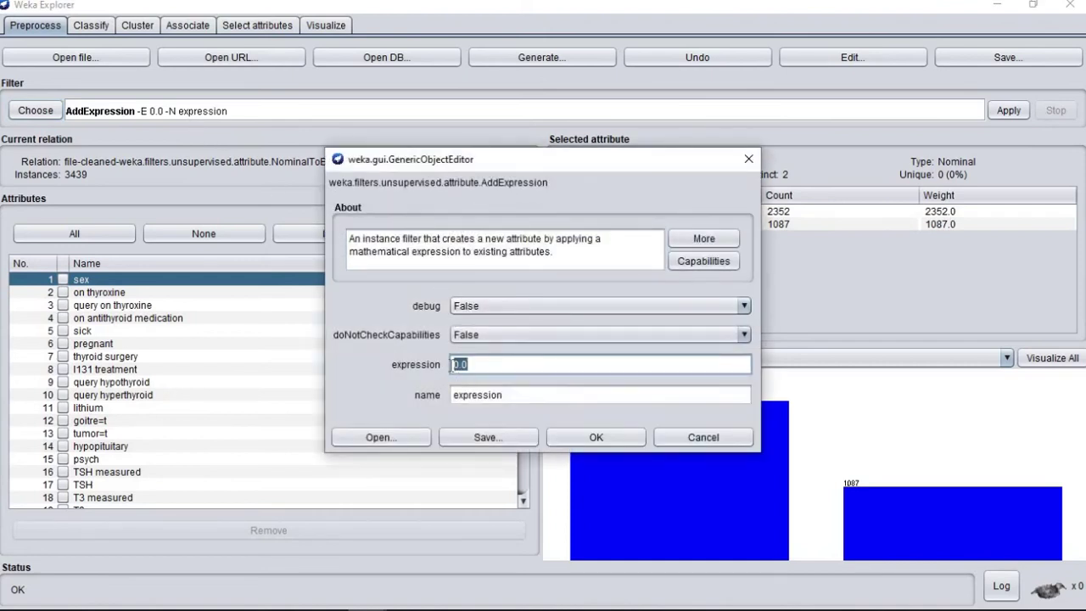
pyautogui.write('a12')
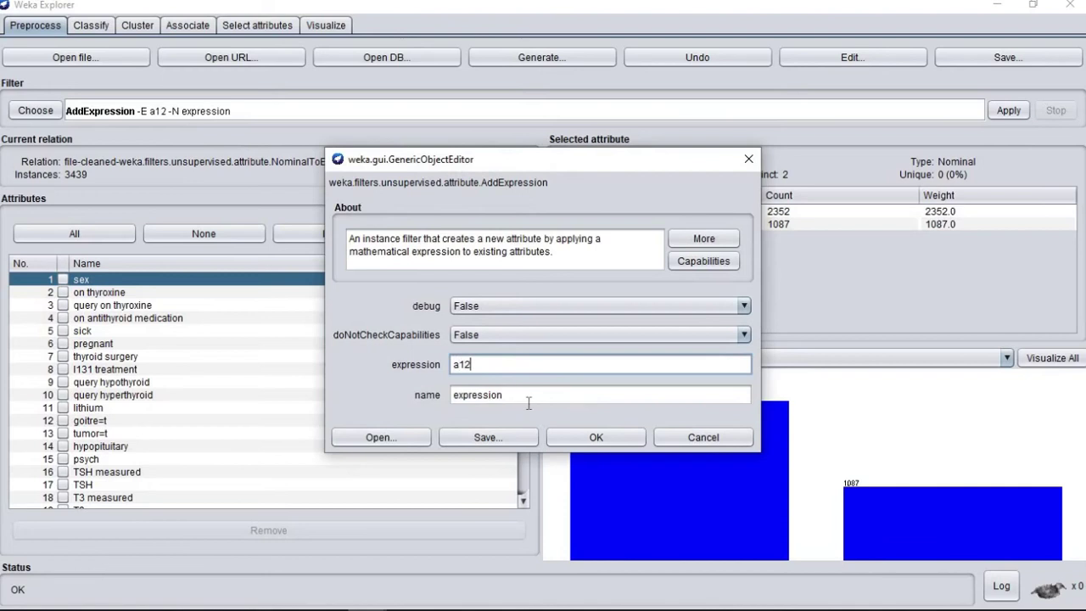
pyautogui.write(' + a')
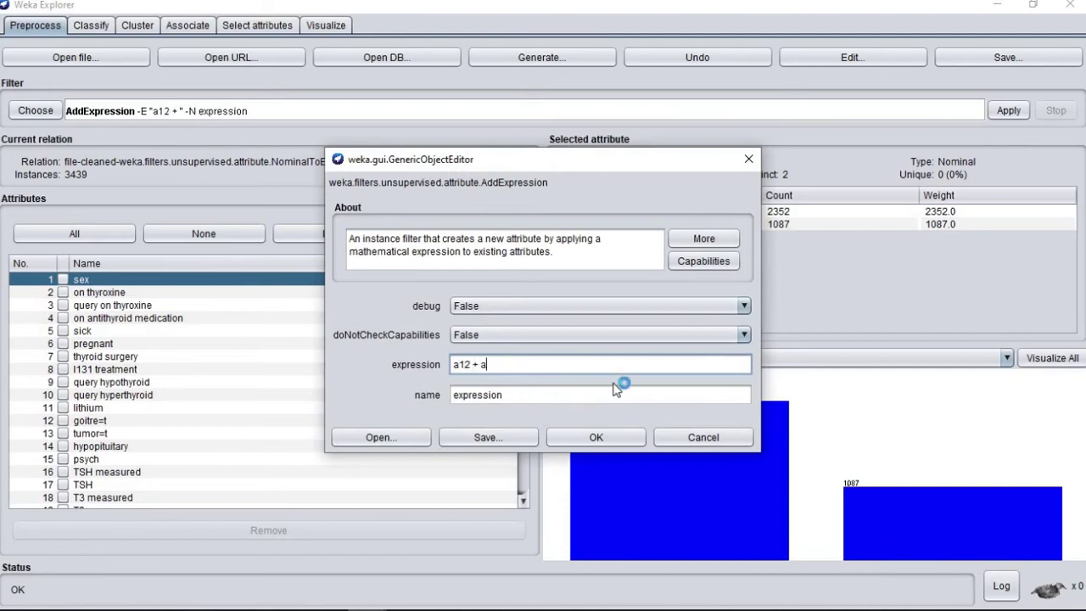
pyautogui.write('13')
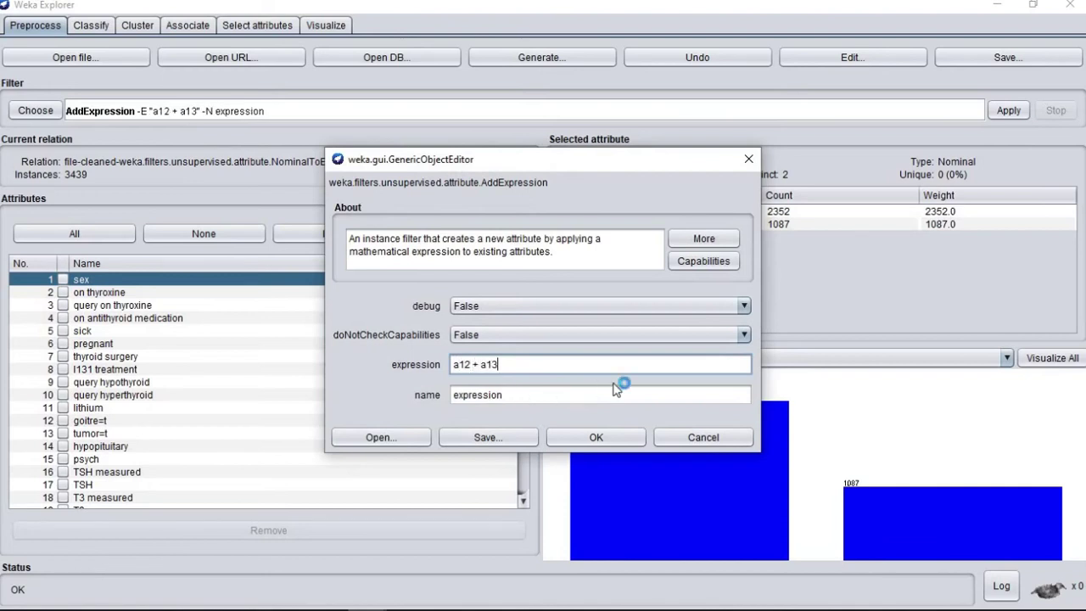
pyautogui.doubleClick(494, 395)
pyautogui.write('symptoms')
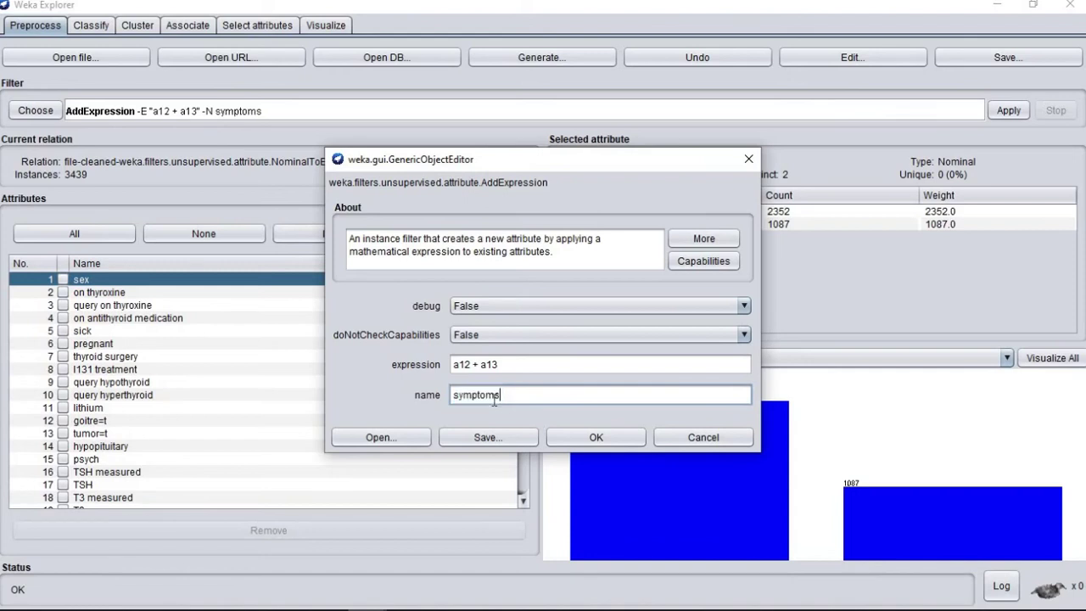
pyautogui.click(574, 437)
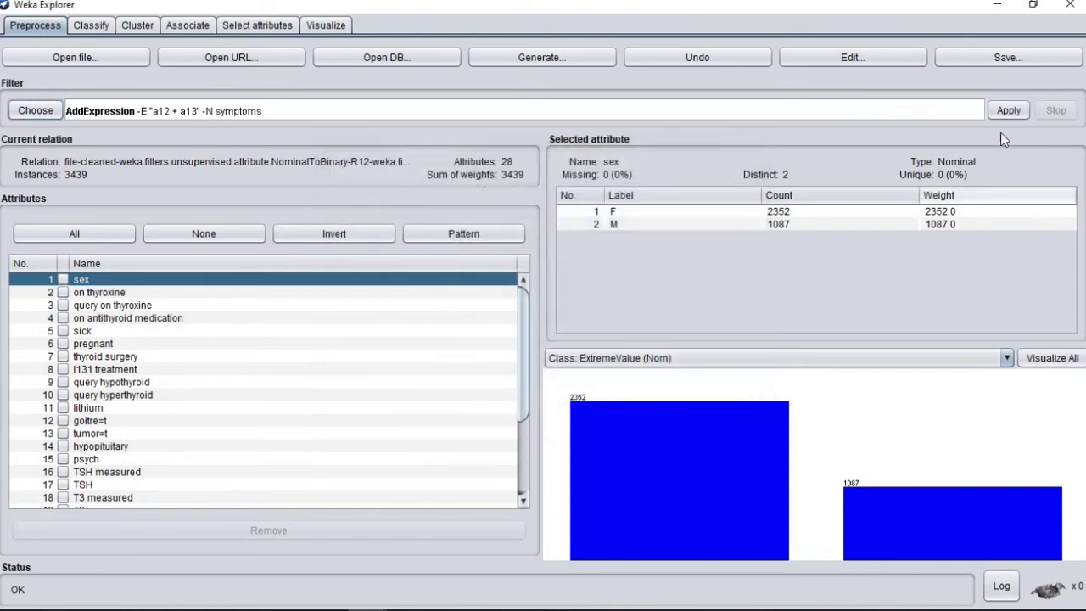
pyautogui.click(1010, 111)
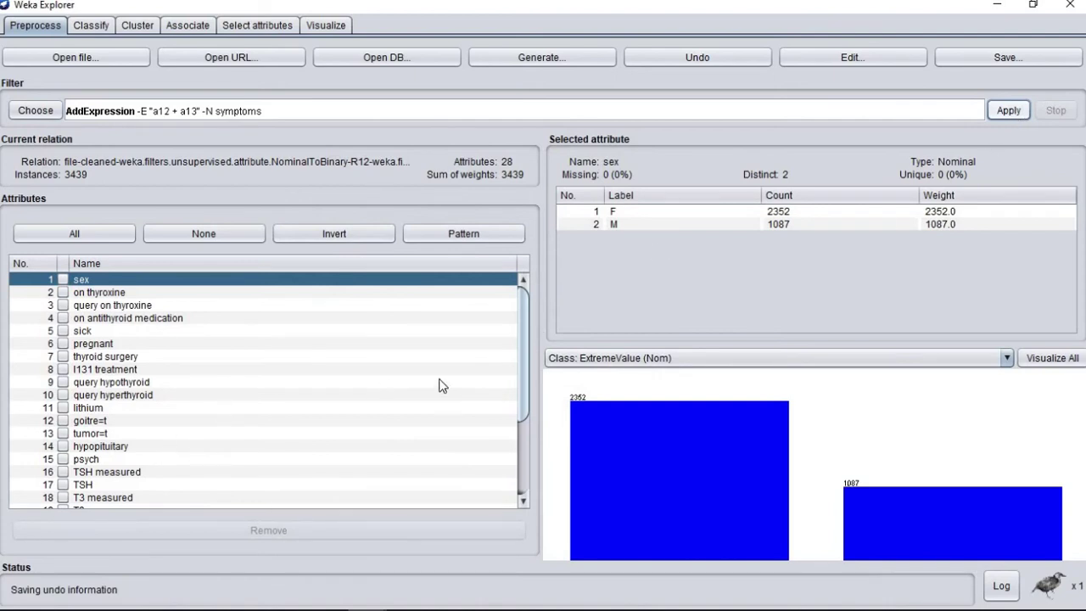
pyautogui.scroll(-4, 514, 389)
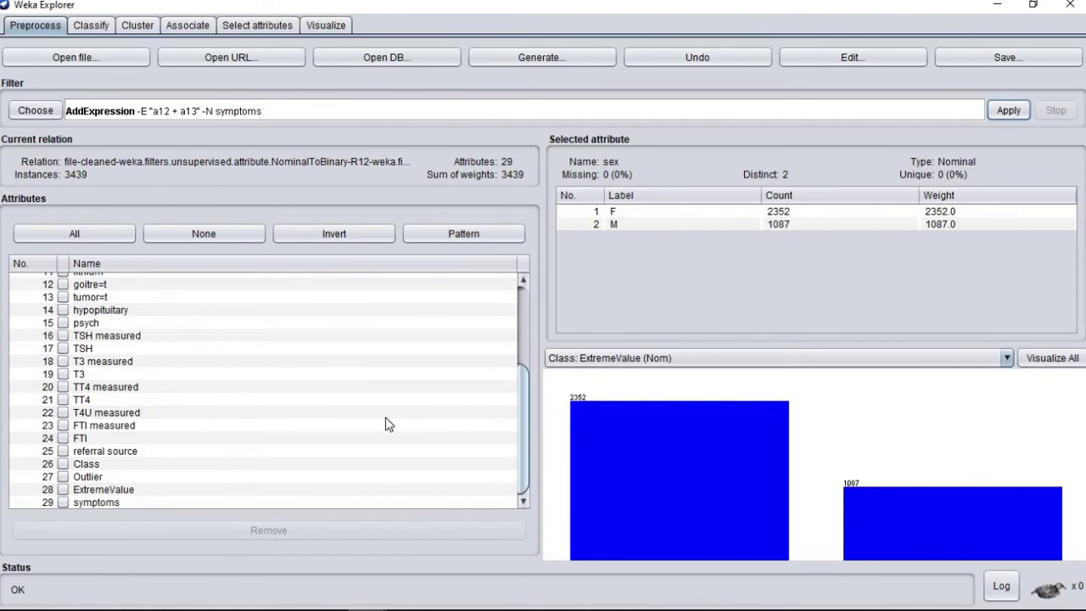
pyautogui.click(95, 504)
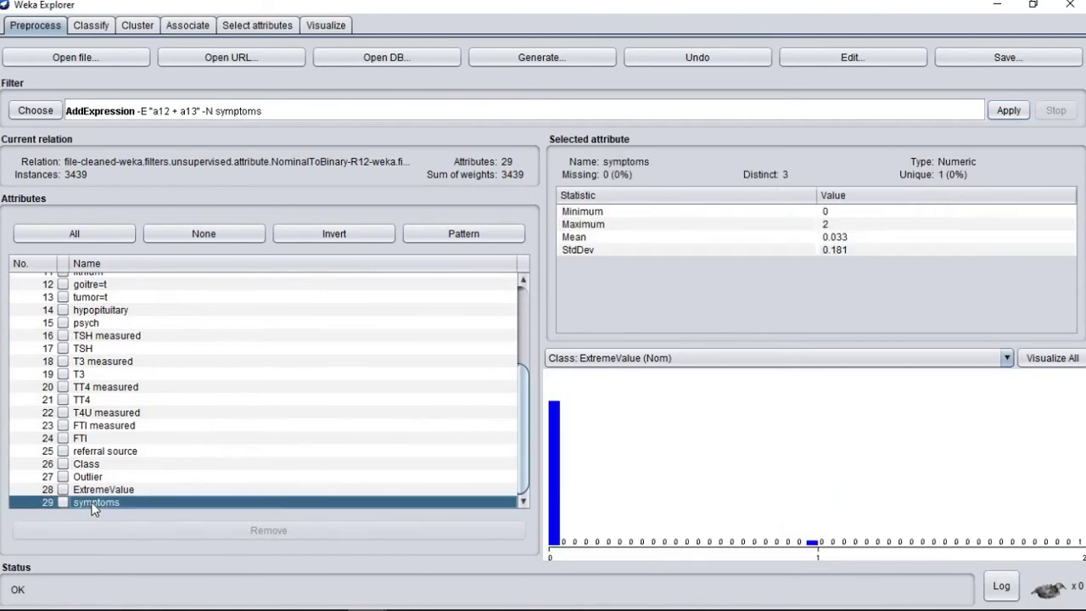
pyautogui.click(1006, 58)
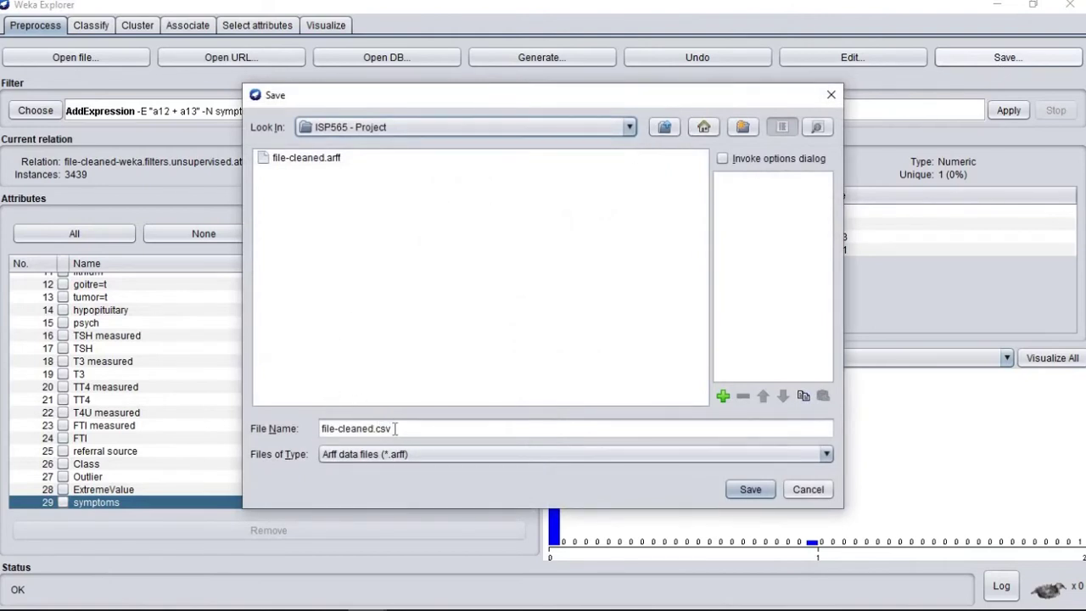
# Step: Save the dataset as the ARFF file file_normalized
pyautogui.tripleClick(327, 431)
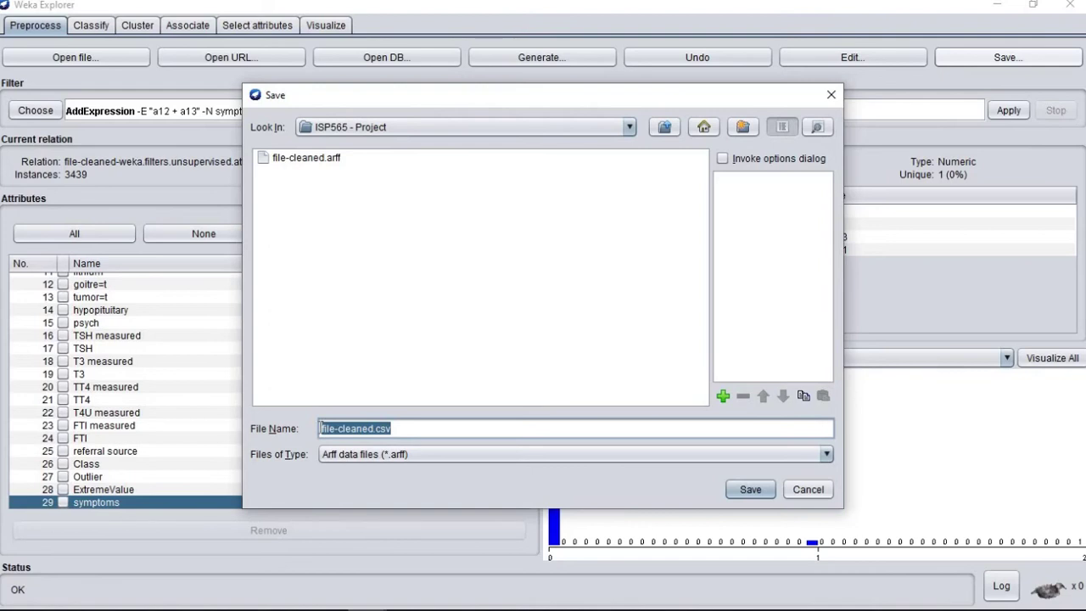
pyautogui.write('file_normalized')
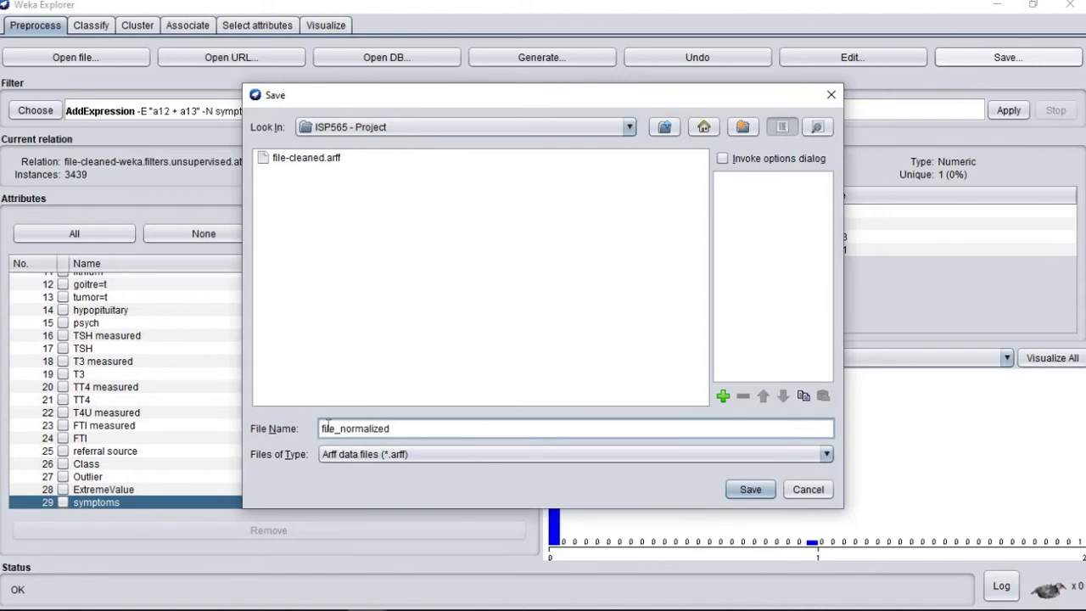
pyautogui.click(748, 490)
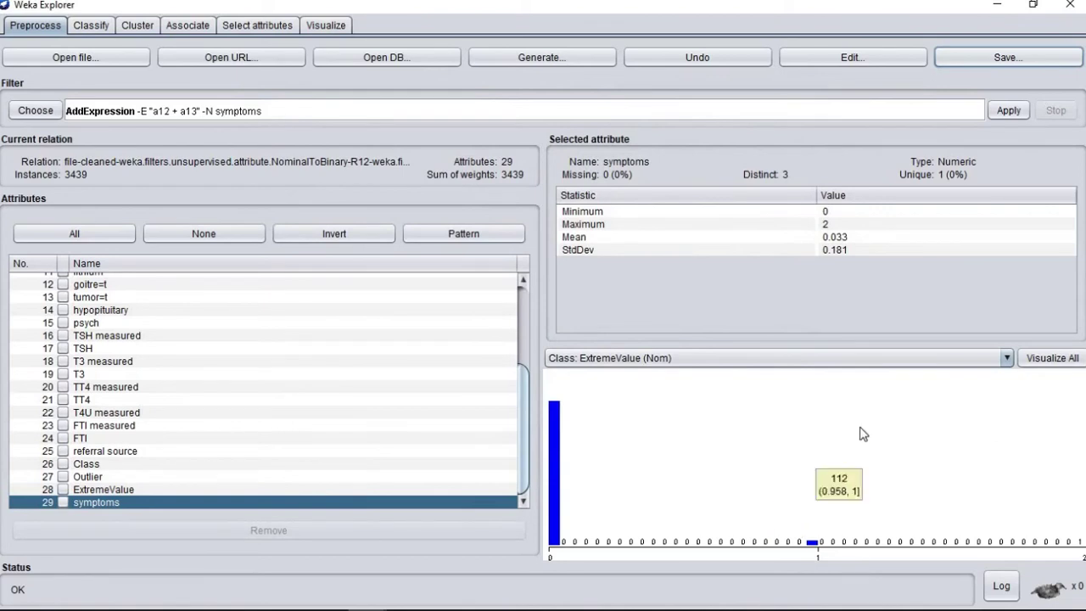
# Step: Convert goitre=t (attribute 12) to nominal with NumericToNominal
pyautogui.click(36, 110)
pyautogui.scroll(-5, 88, 421)
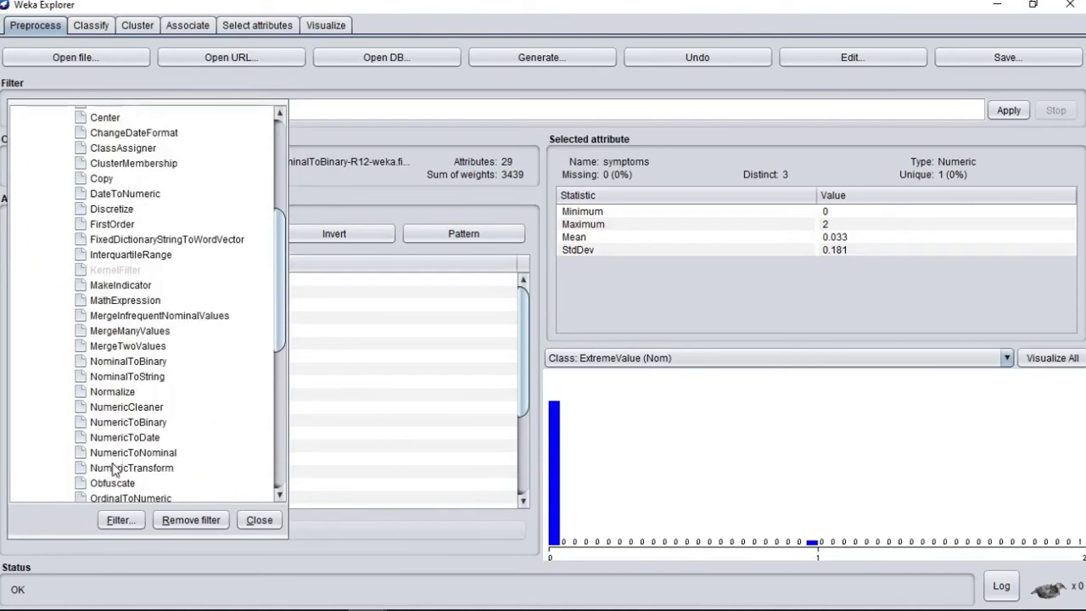
pyautogui.click(121, 454)
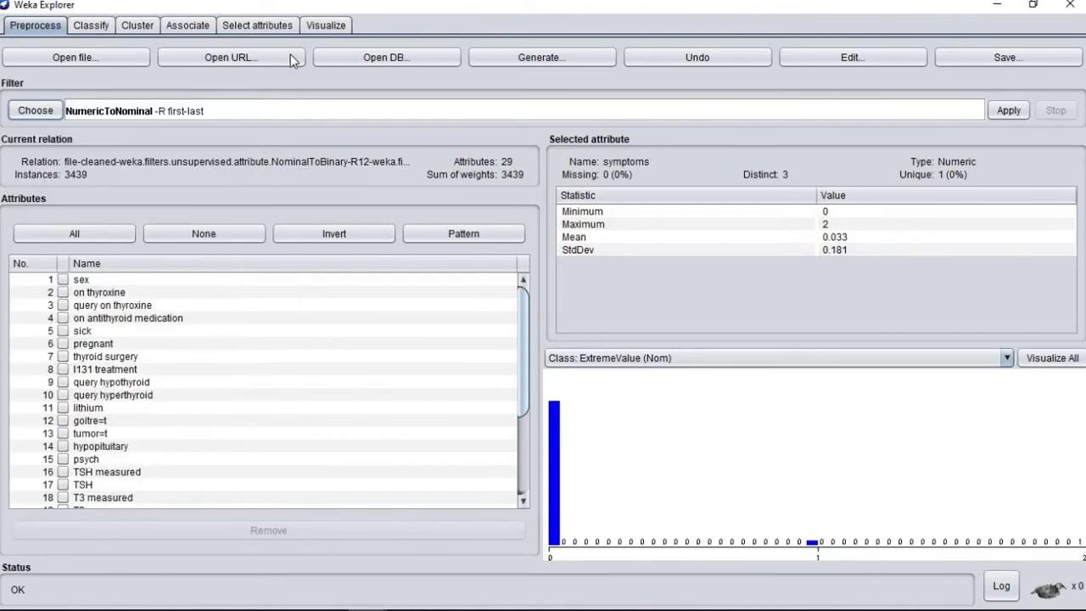
pyautogui.click(161, 115)
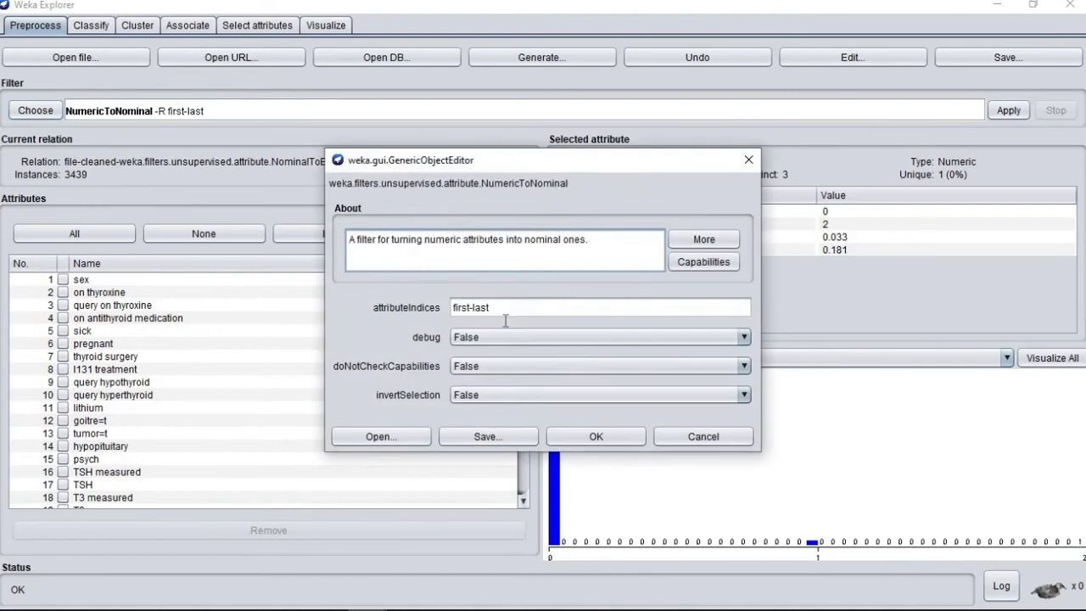
pyautogui.tripleClick(450, 307)
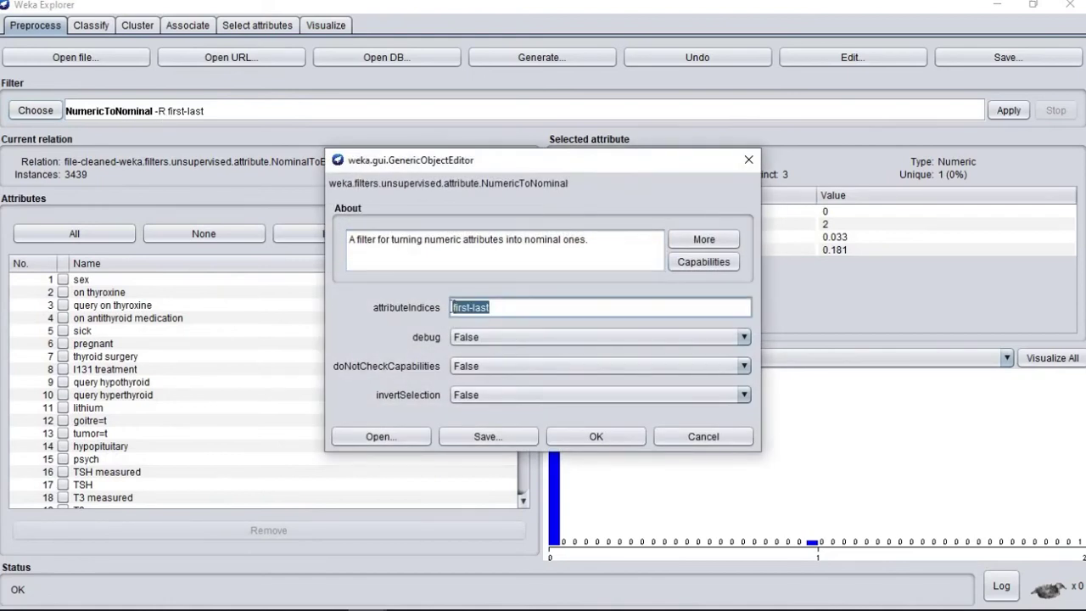
pyautogui.write('12')
pyautogui.click(597, 436)
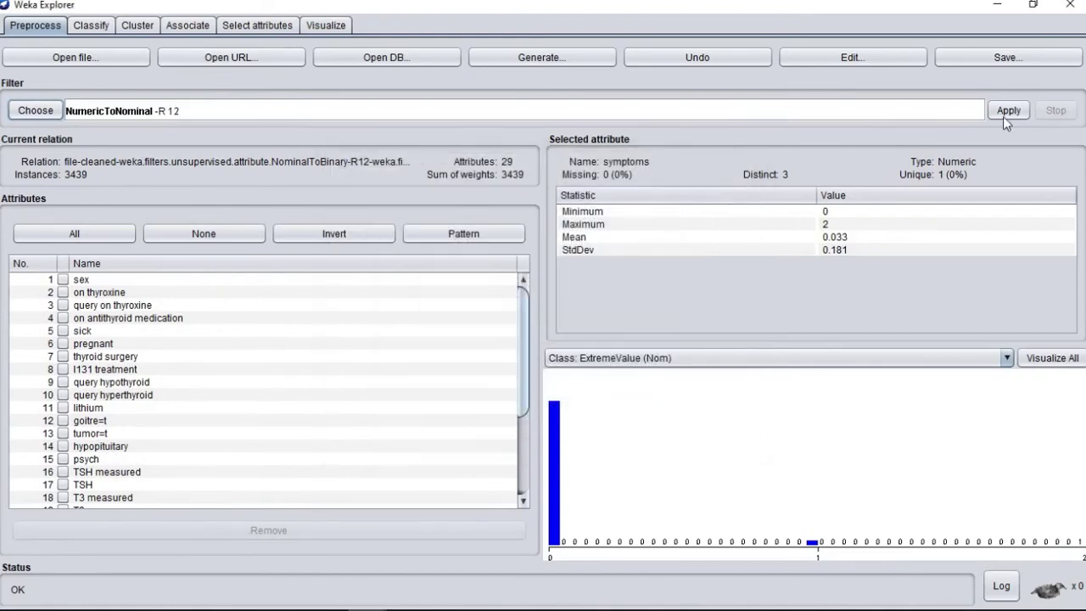
pyautogui.click(1002, 113)
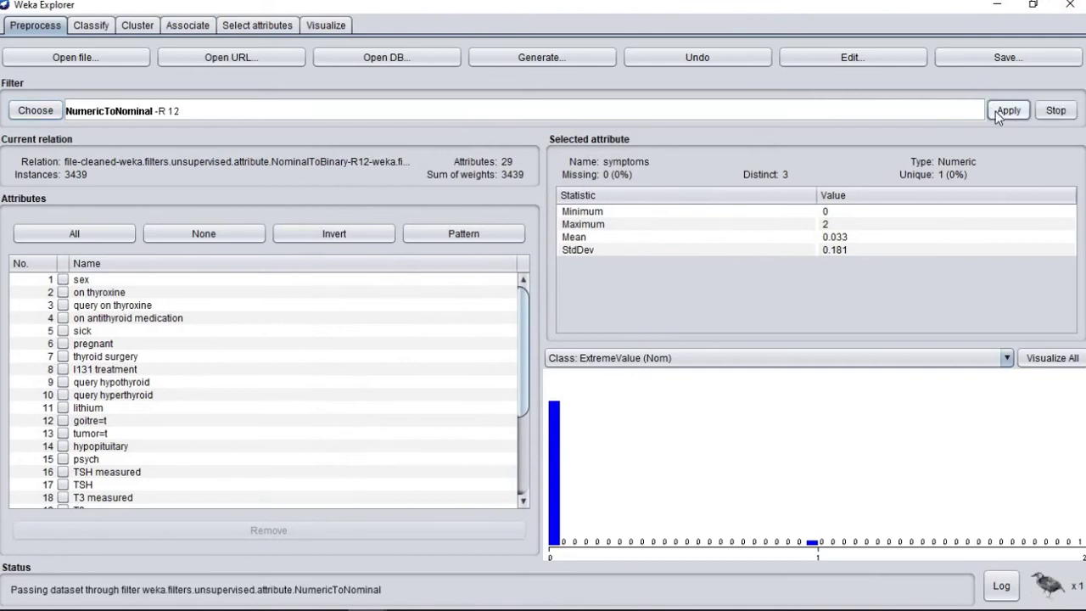
pyautogui.click(91, 421)
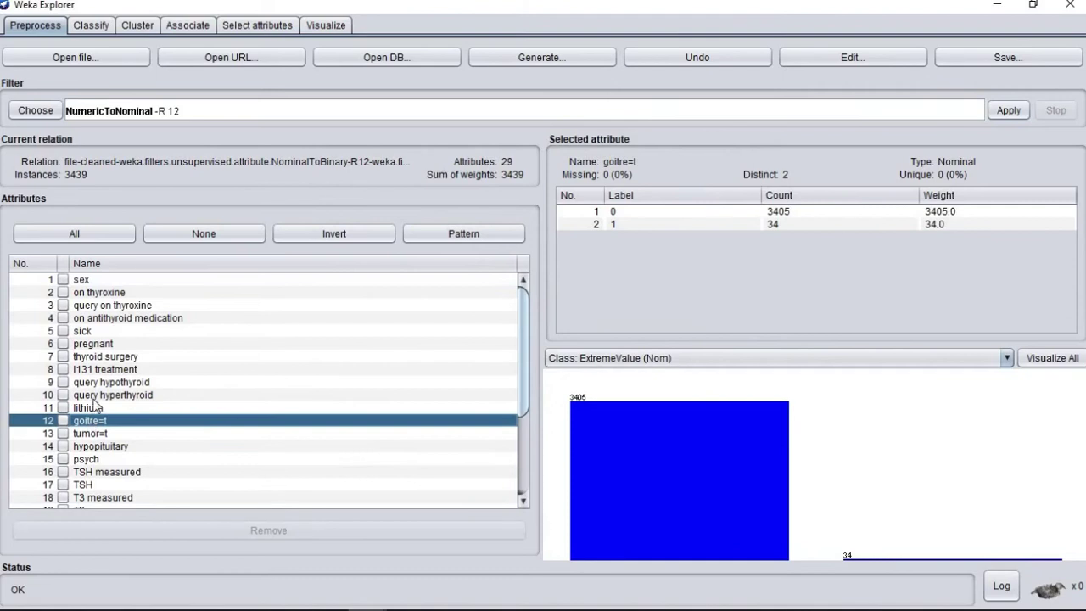
# Step: Convert tumor=t (attribute 13) to nominal with NumericToNominal
pyautogui.click(161, 115)
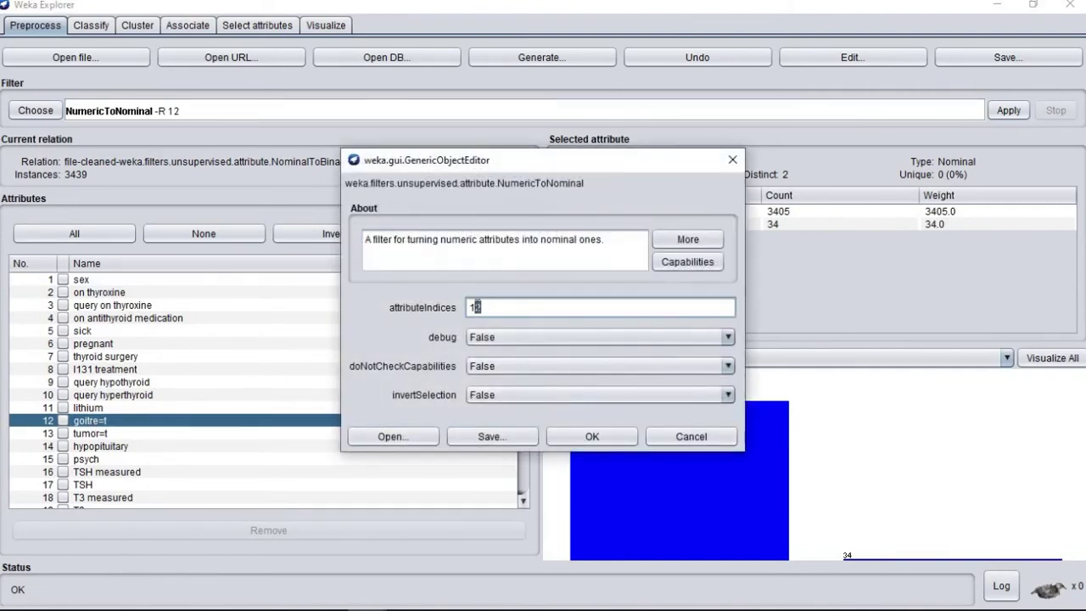
pyautogui.click(591, 435)
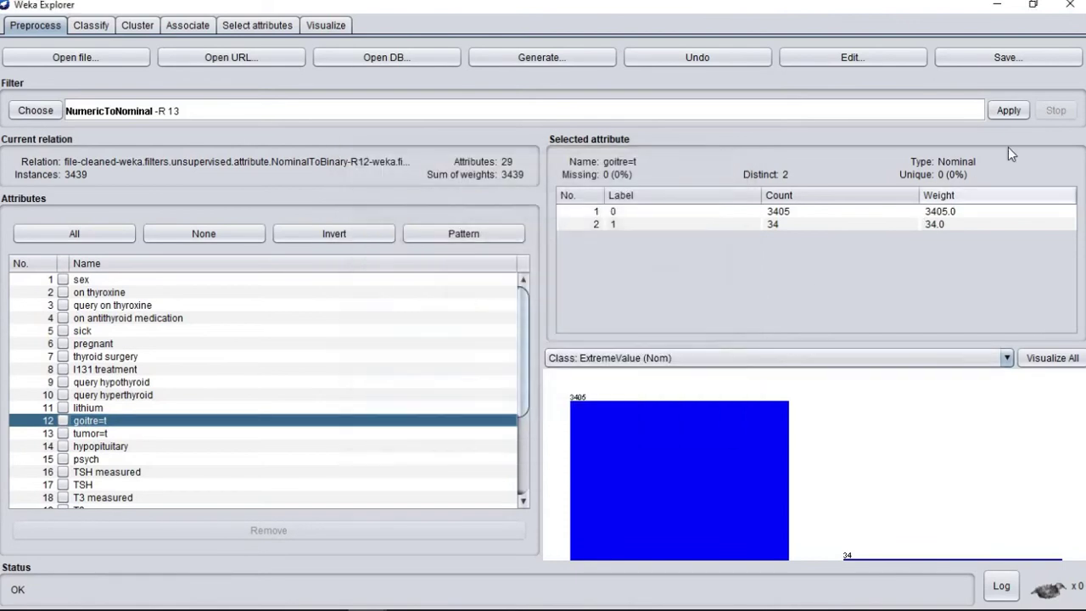
pyautogui.click(1008, 111)
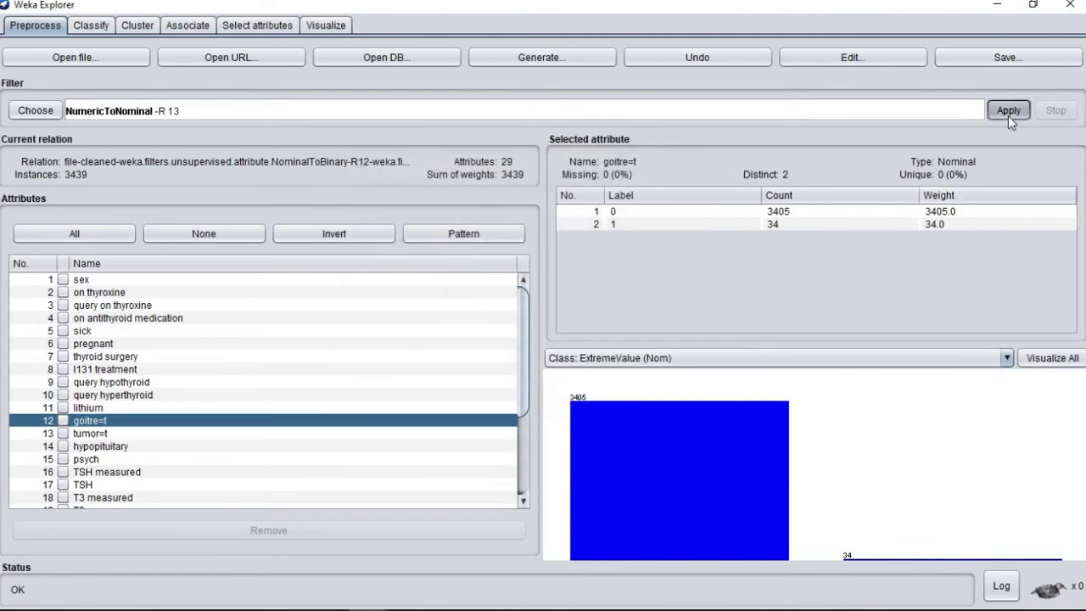
pyautogui.click(95, 435)
# Step: Convert symptoms (attribute 29) to nominal, giving counts 3326, 112 and 1
pyautogui.scroll(-4, 156, 411)
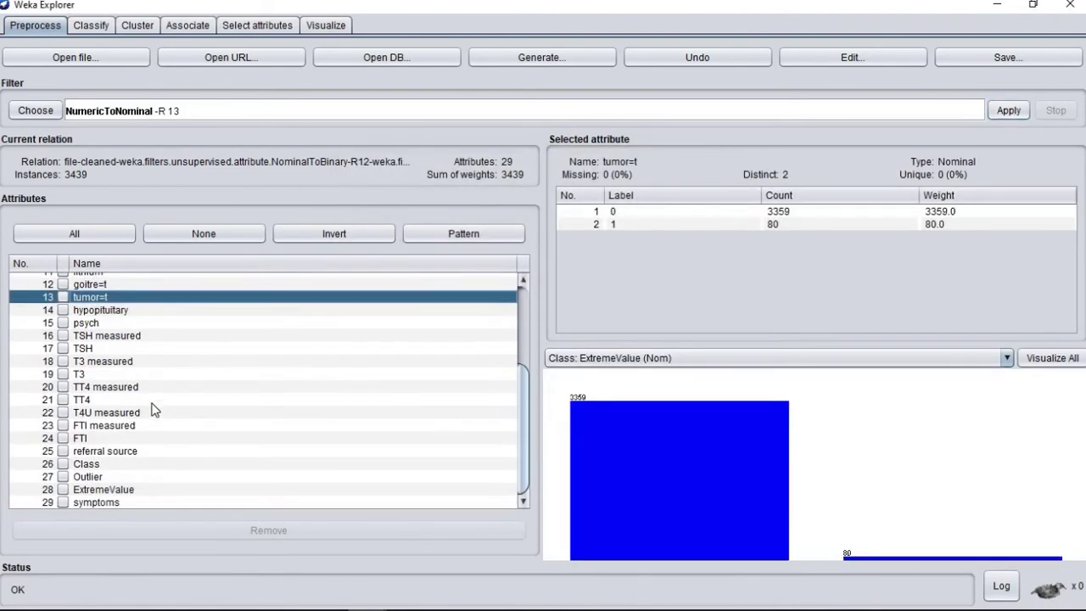
pyautogui.click(140, 114)
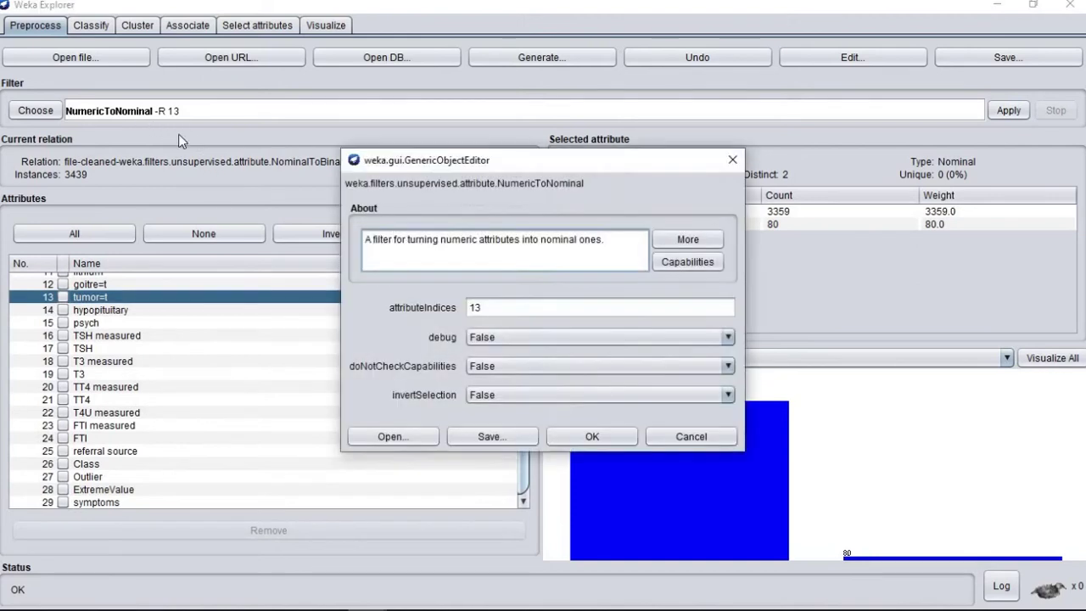
pyautogui.click(474, 308)
pyautogui.press('BackSpace')
pyautogui.press('BackSpace')
pyautogui.write('29')
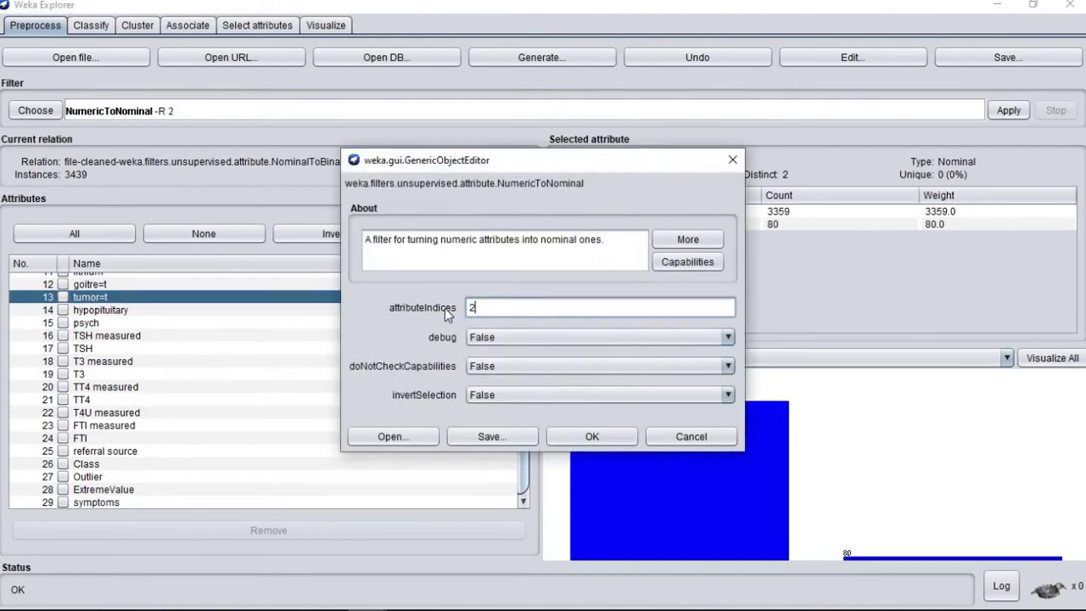
pyautogui.click(592, 436)
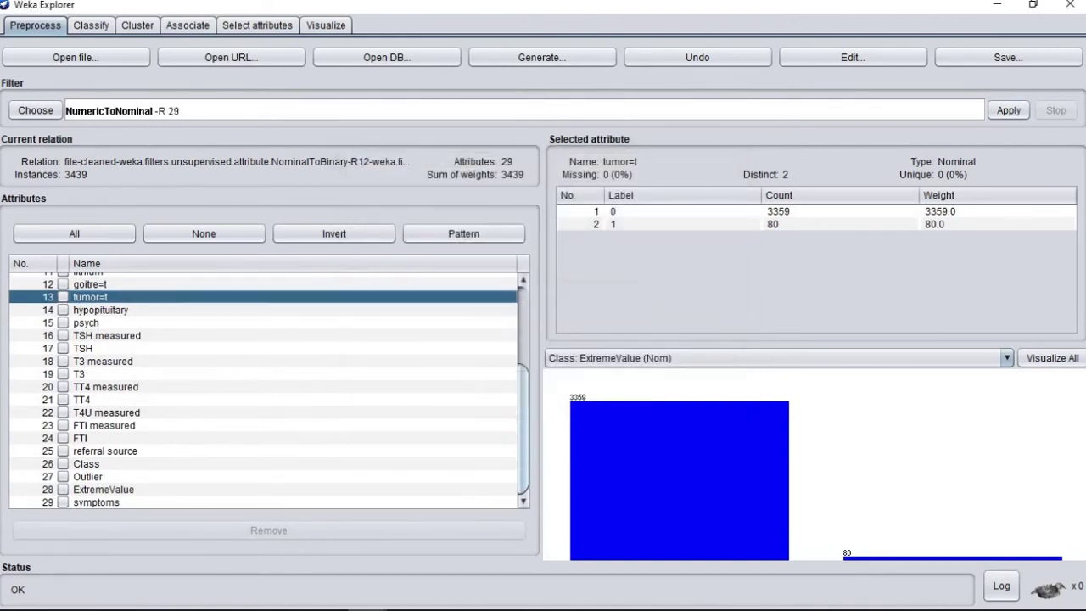
pyautogui.click(1005, 111)
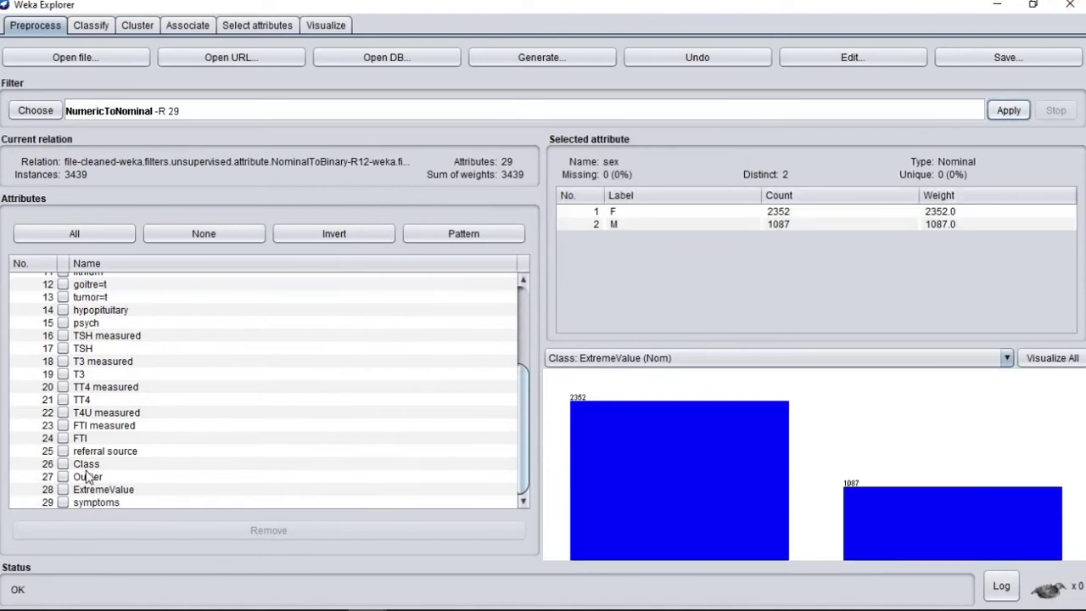
pyautogui.click(88, 503)
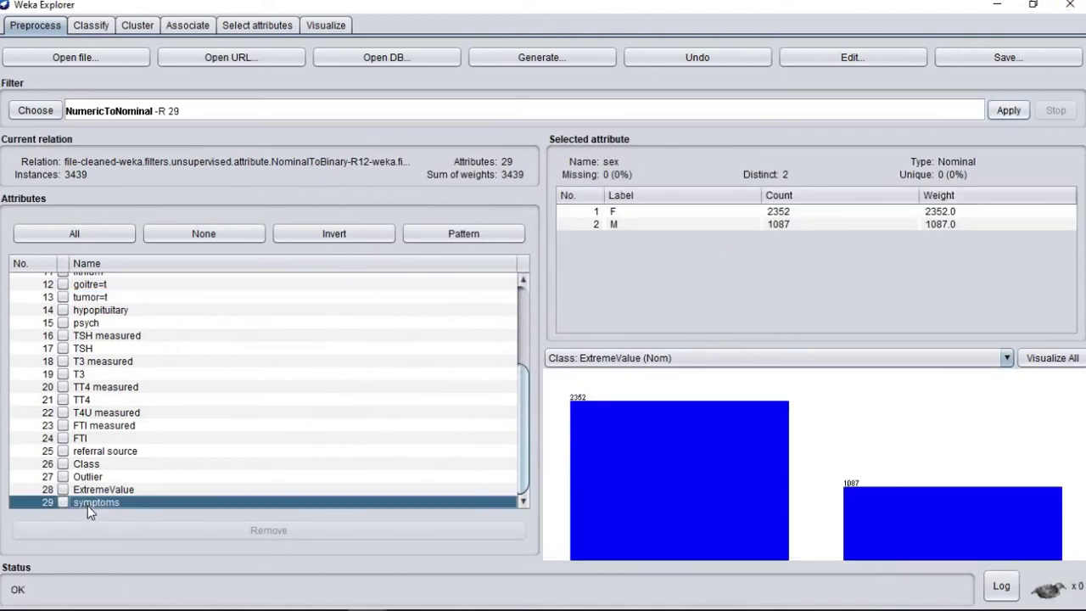
pyautogui.scroll(4, 237, 452)
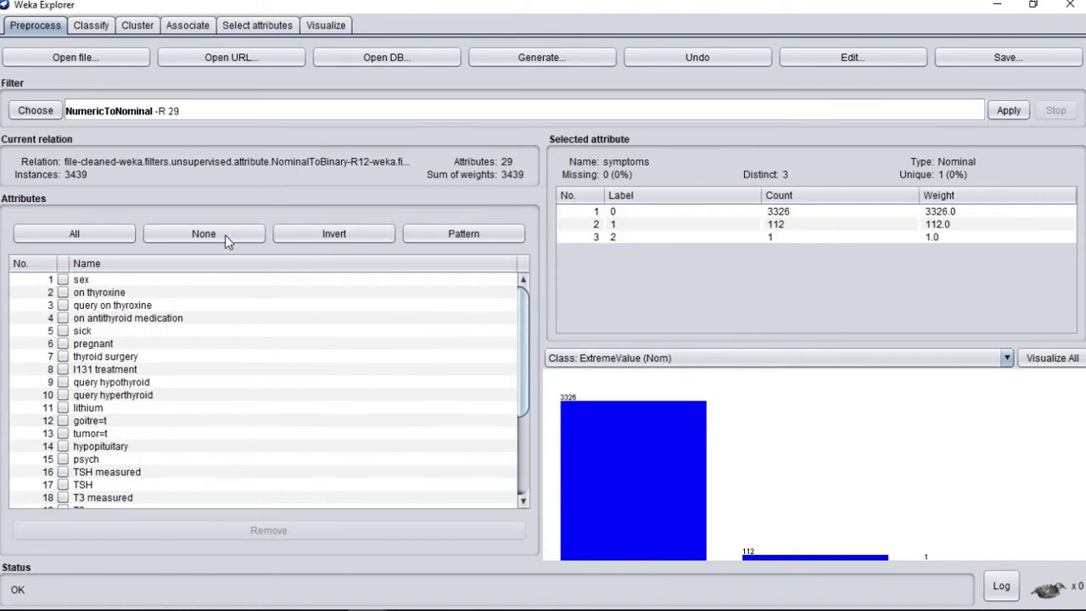
# Step: Rerun J48 with (Nom) Class as the target, reaching 97.3539% correctly classified
pyautogui.click(98, 28)
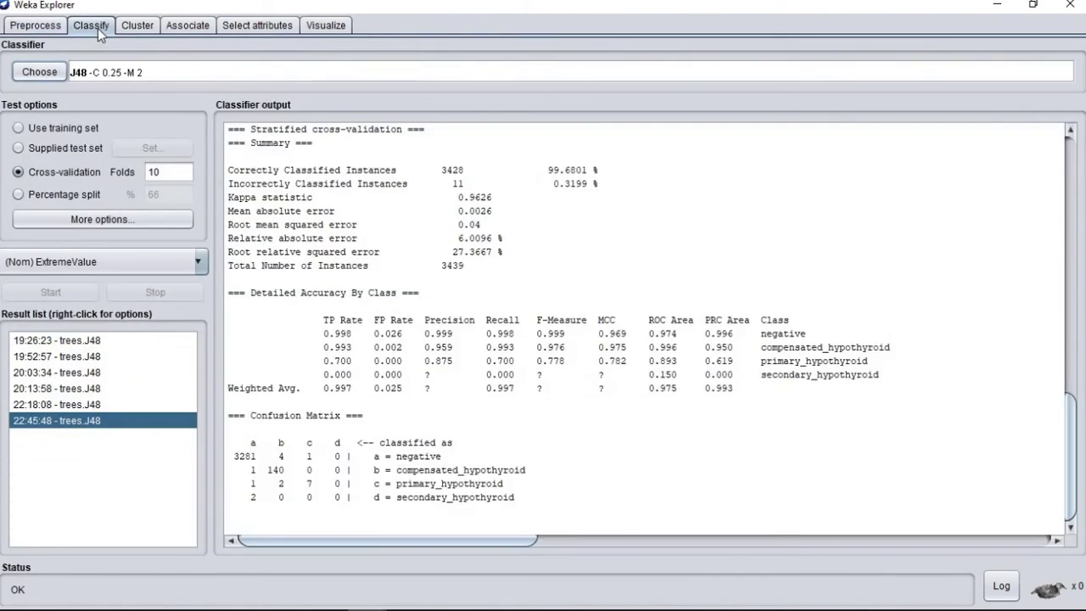
pyautogui.click(51, 261)
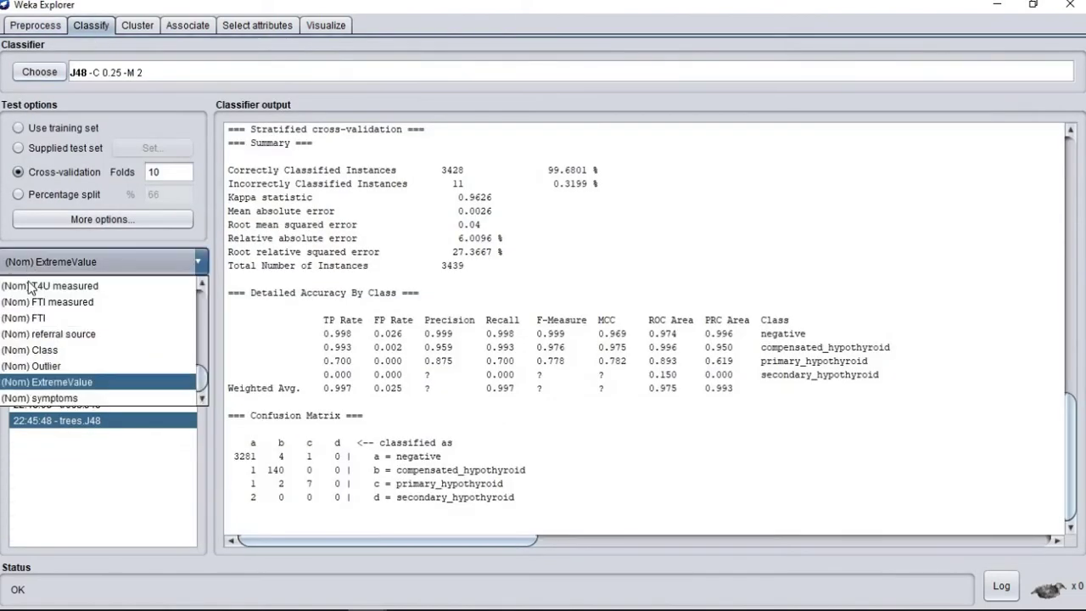
pyautogui.click(43, 350)
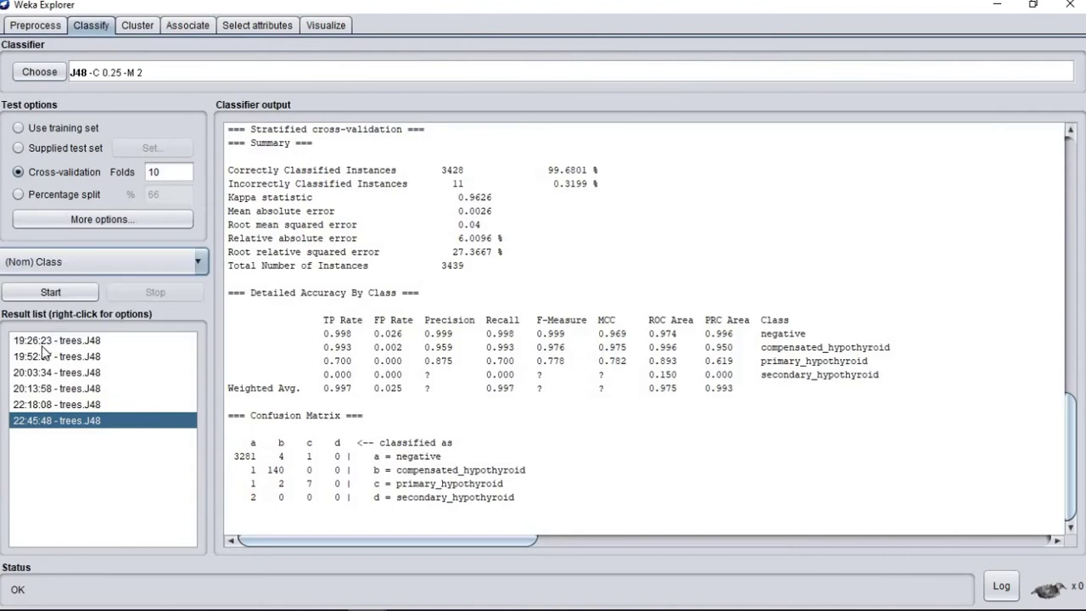
pyautogui.click(47, 292)
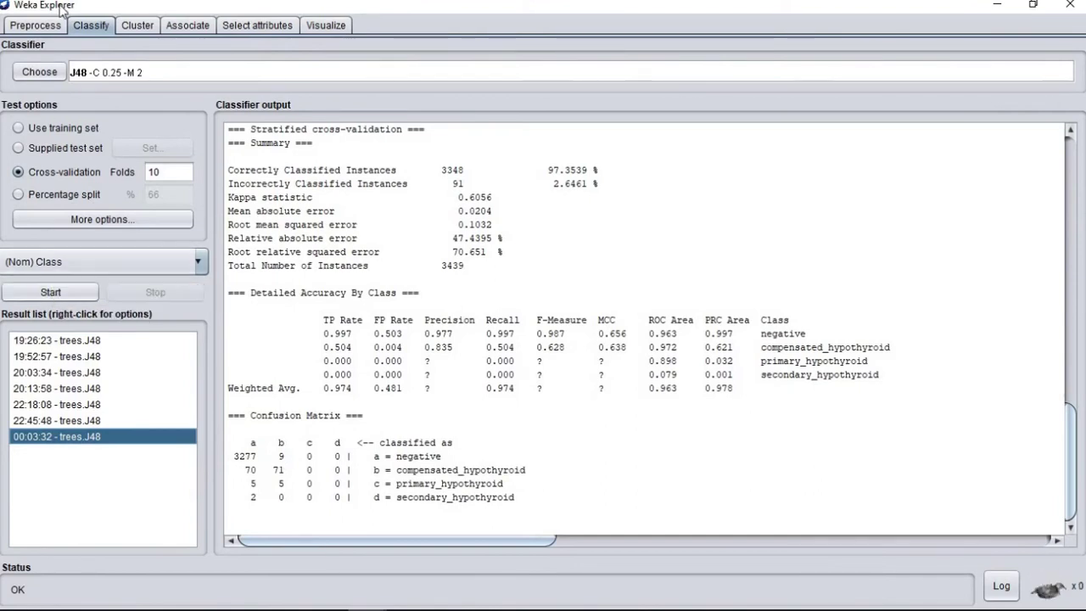
# Step: Overwrite file_normalized.arff with the current 29-attribute dataset
pyautogui.click(47, 26)
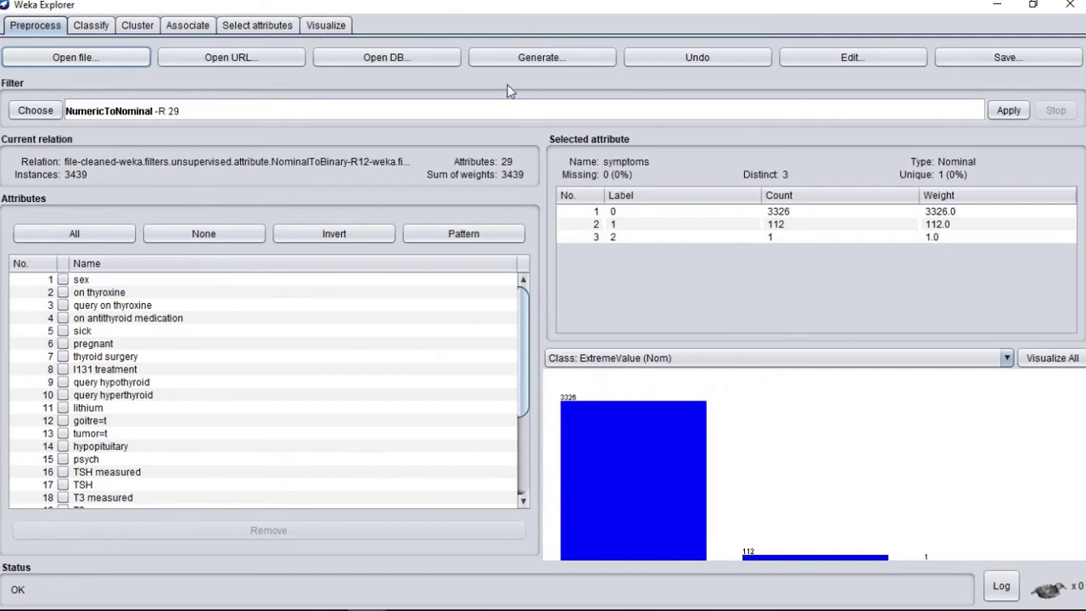
pyautogui.click(969, 58)
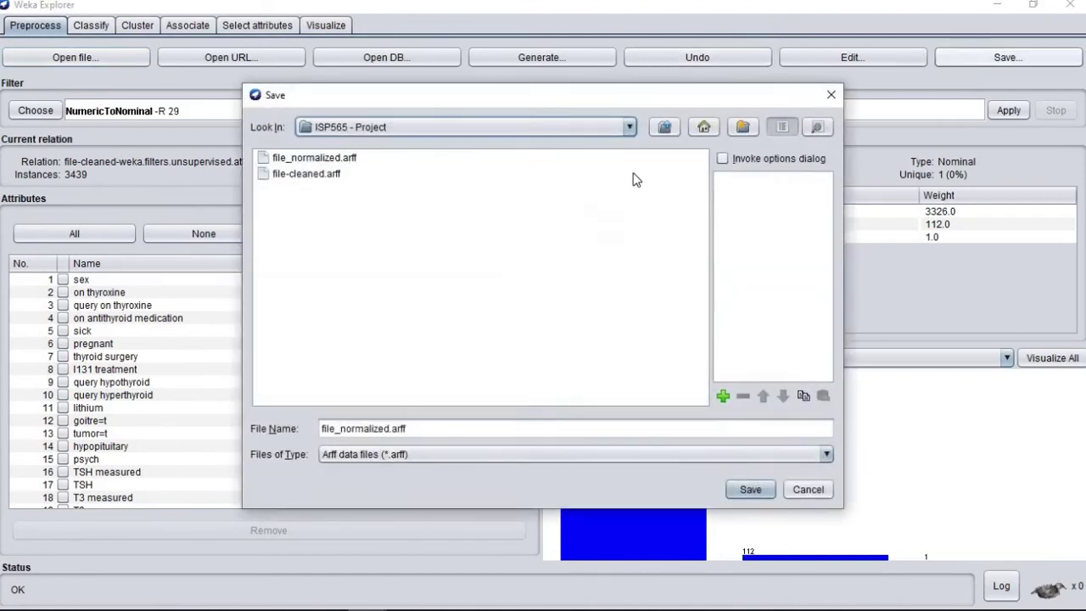
pyautogui.click(329, 165)
pyautogui.click(752, 489)
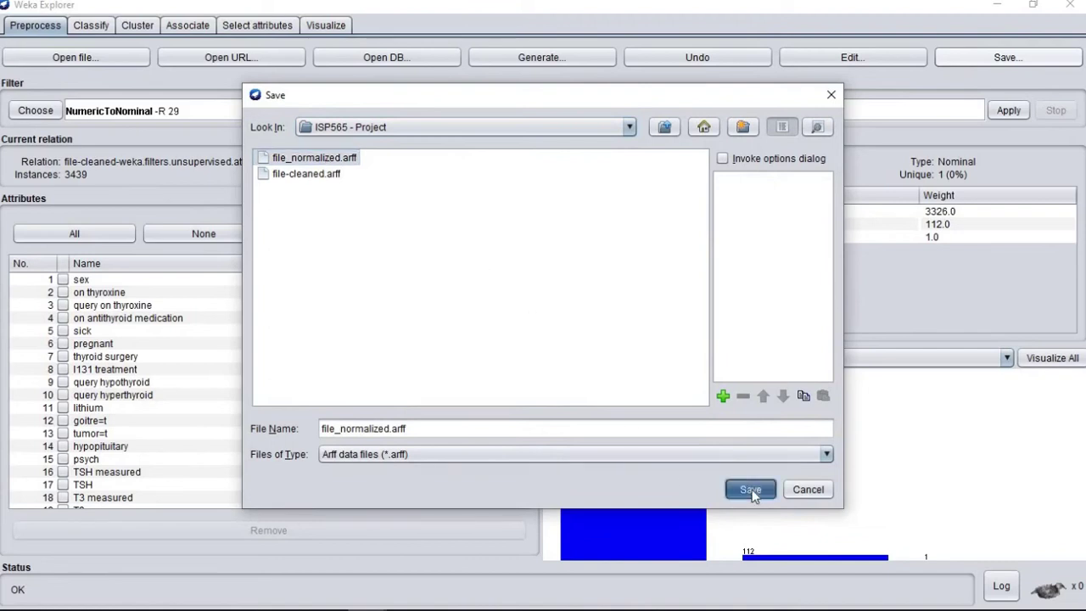
pyautogui.click(665, 341)
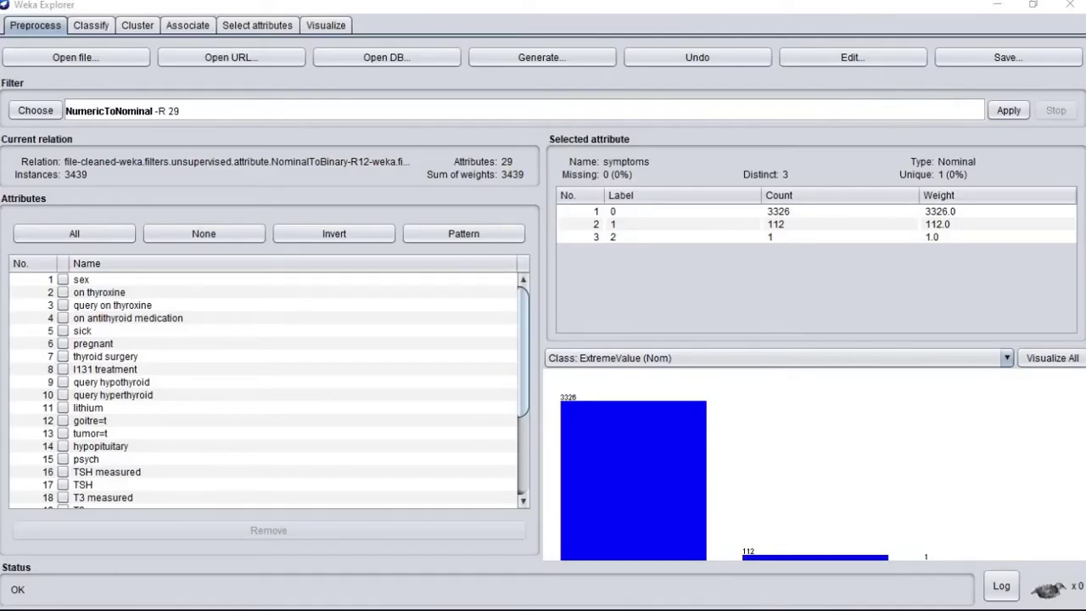
# Step: Run J48 with 10-fold, then 20-fold cross-validation, reaching 97.3248% correct
pyautogui.click(98, 28)
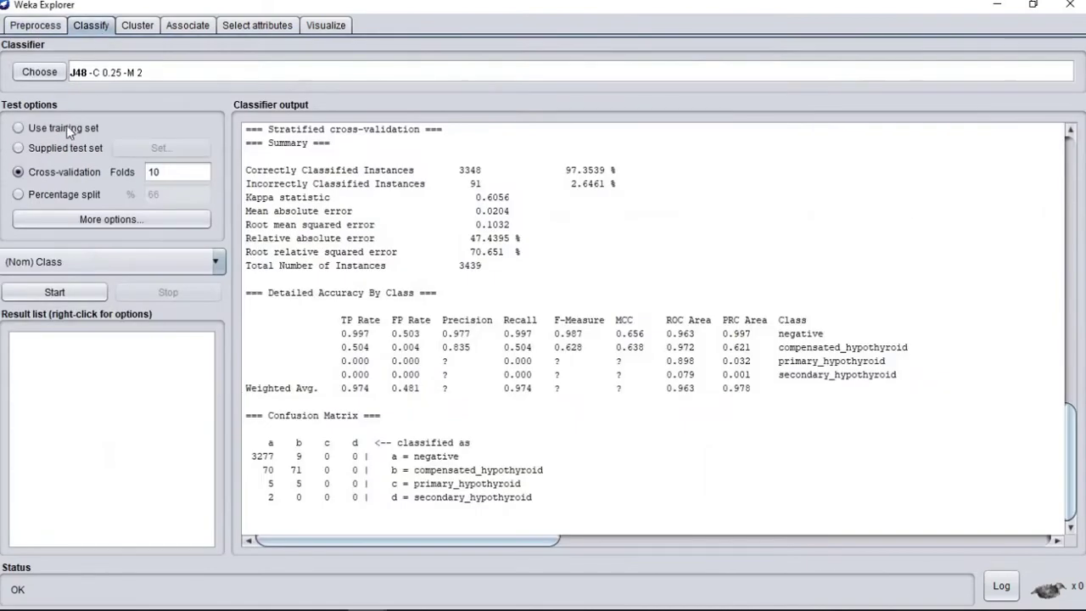
pyautogui.click(40, 292)
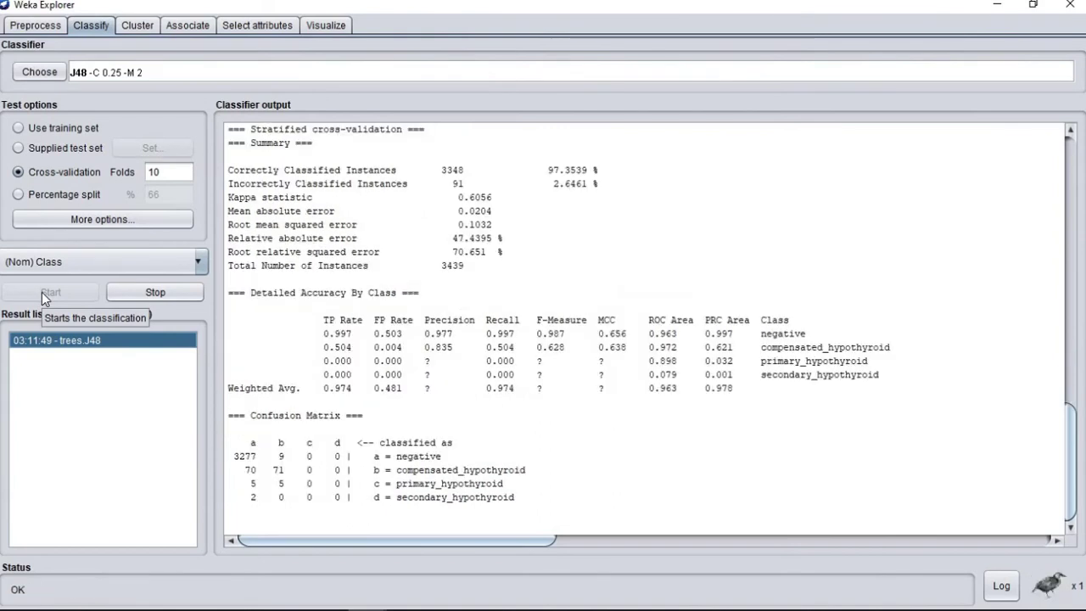
pyautogui.click(172, 170)
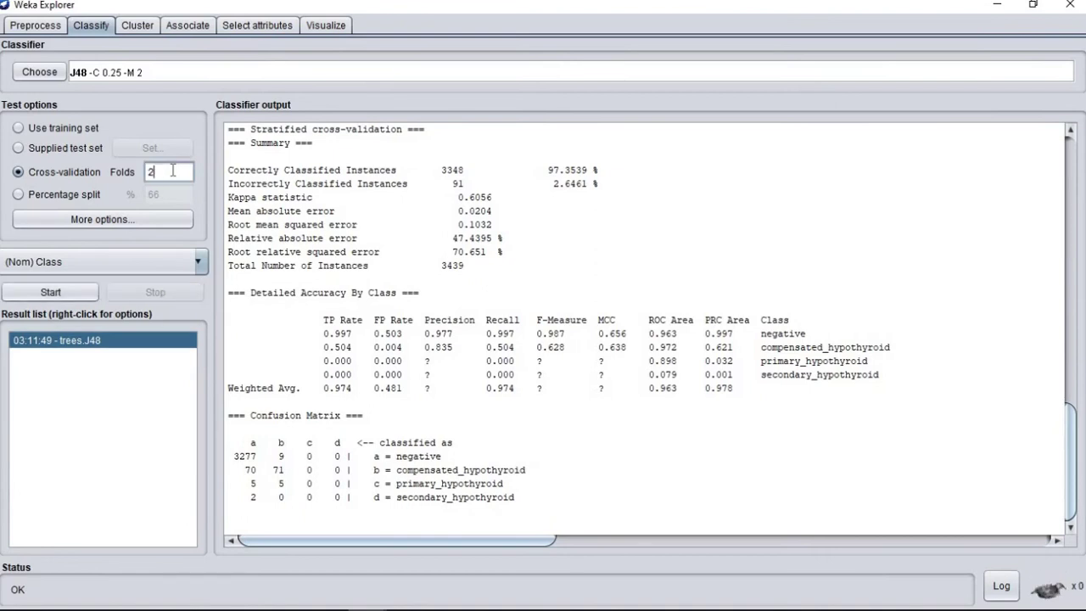
pyautogui.click(54, 293)
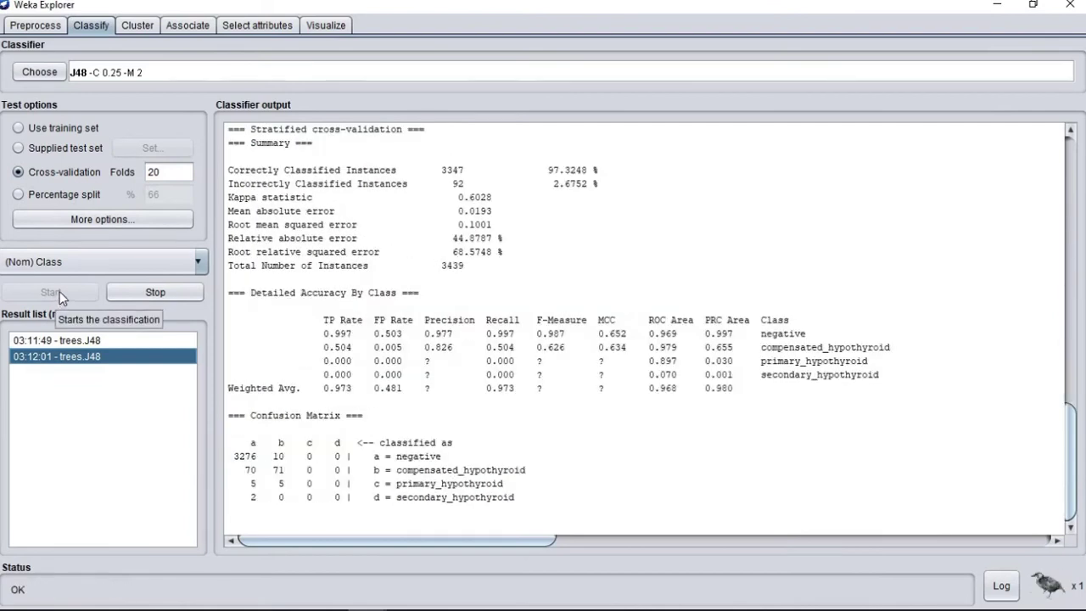
# Step: Run J48 with a 70% percentage split, then run it again with a 90% split
pyautogui.click(19, 196)
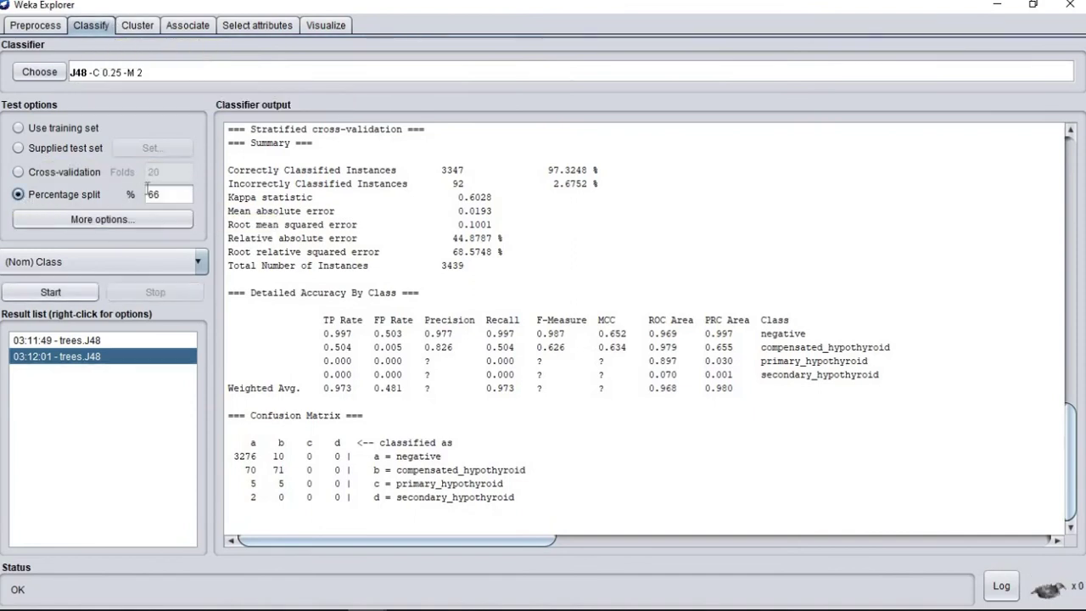
pyautogui.click(166, 195)
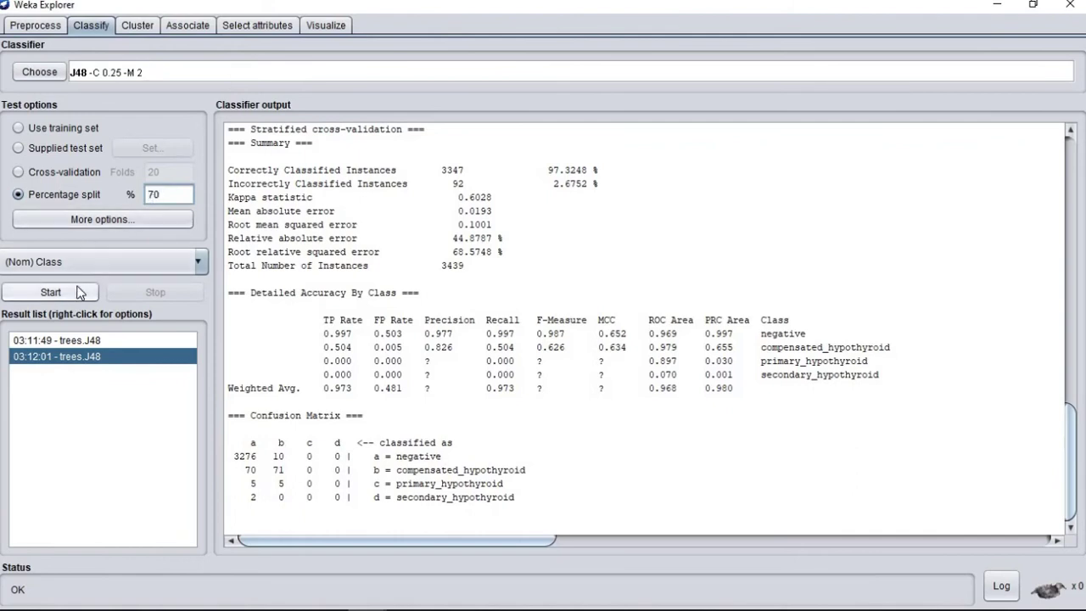
pyautogui.click(51, 292)
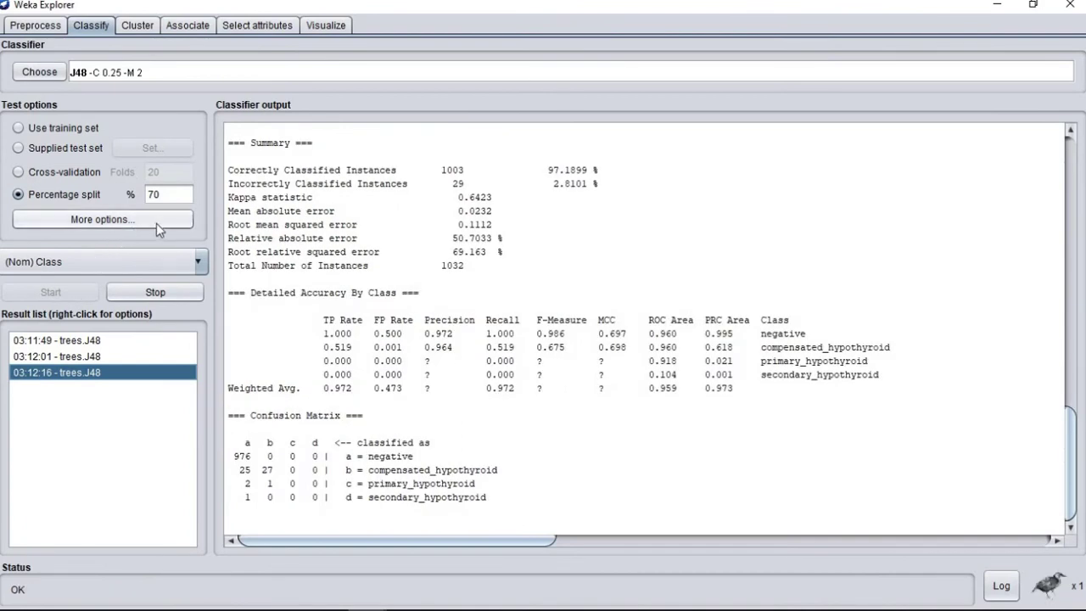
pyautogui.click(171, 197)
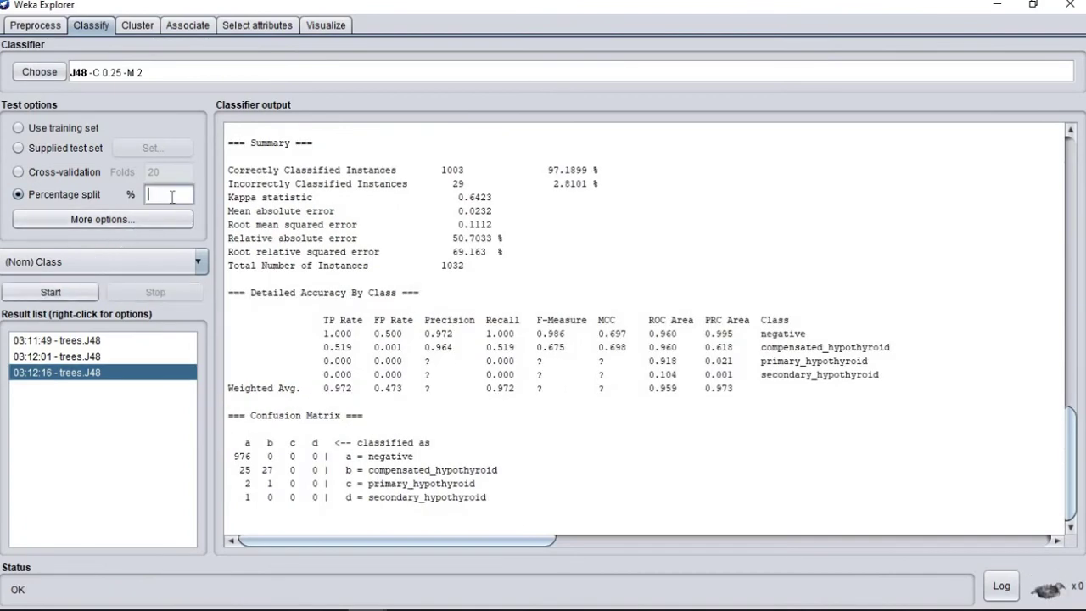
pyautogui.write('90')
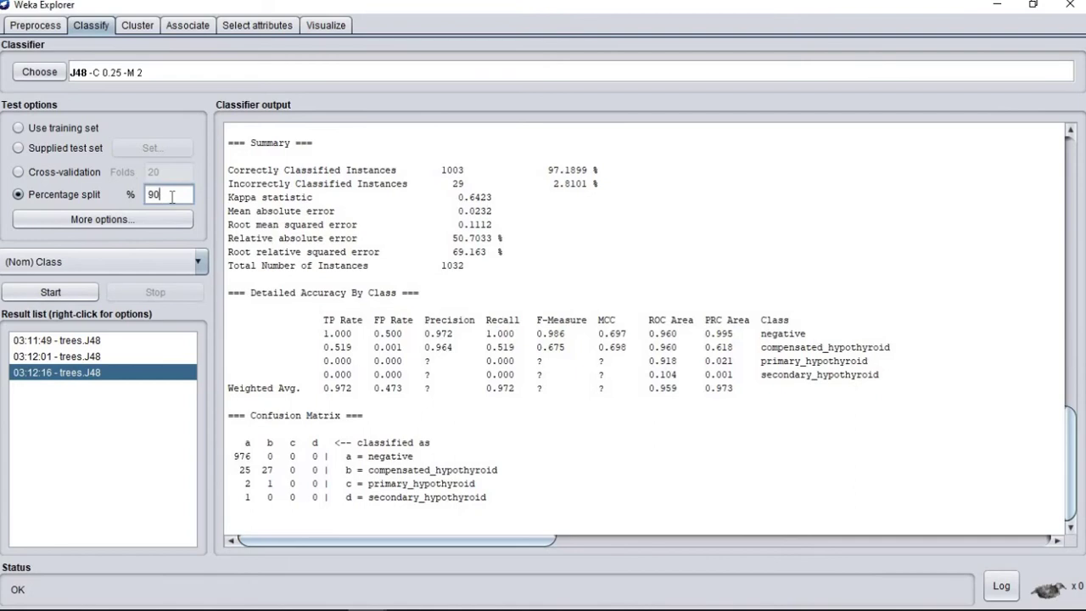
pyautogui.click(83, 291)
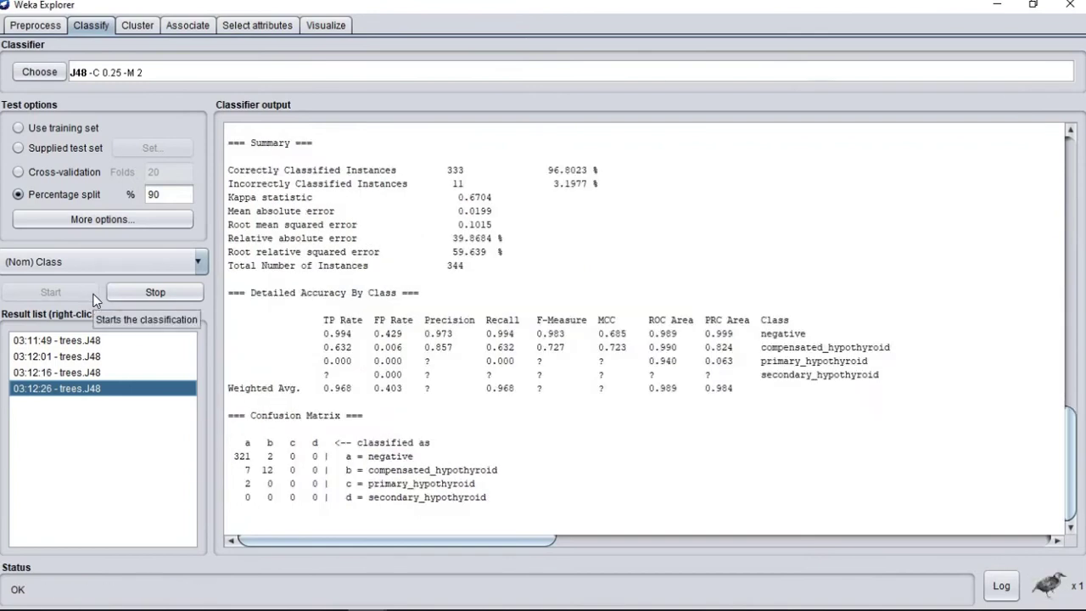
# Step: View the 03:11:49 run's J48 tree maximized and fitted to screen, then close it
pyautogui.click(56, 341)
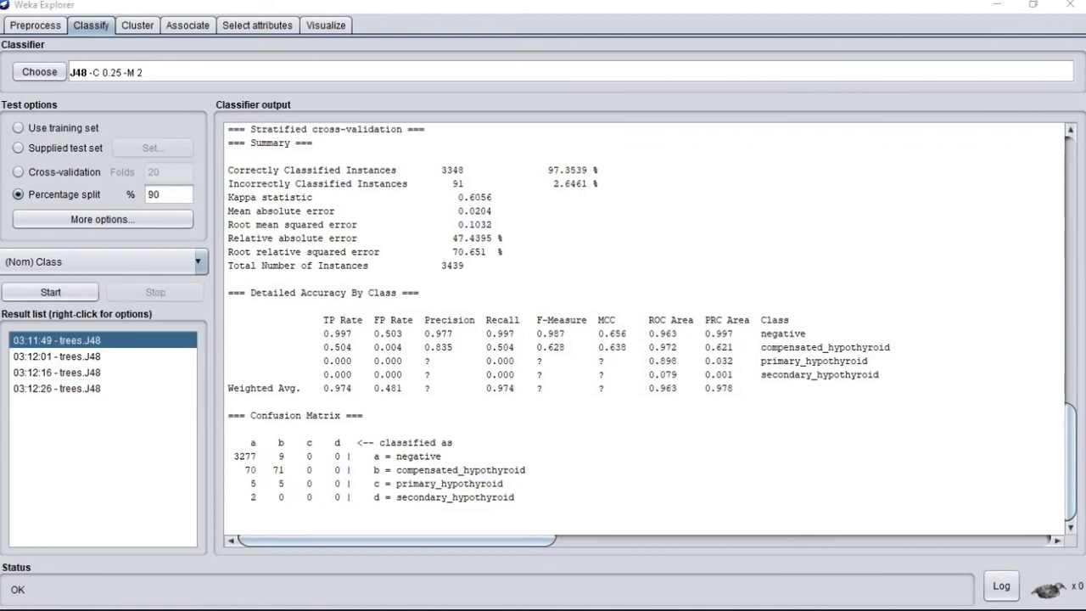
pyautogui.rightClick(88, 340)
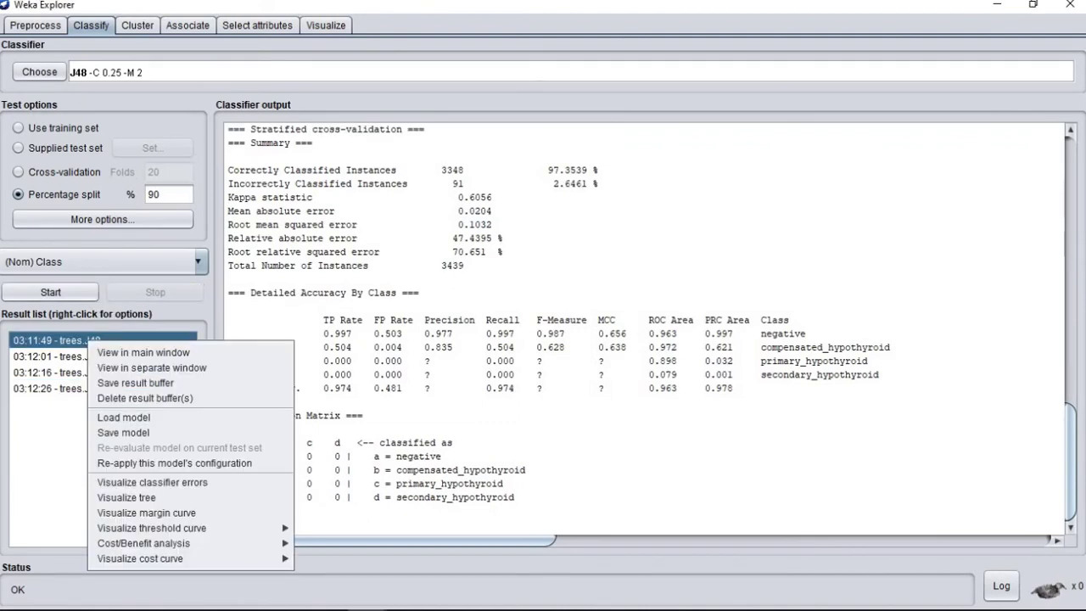
pyautogui.click(147, 497)
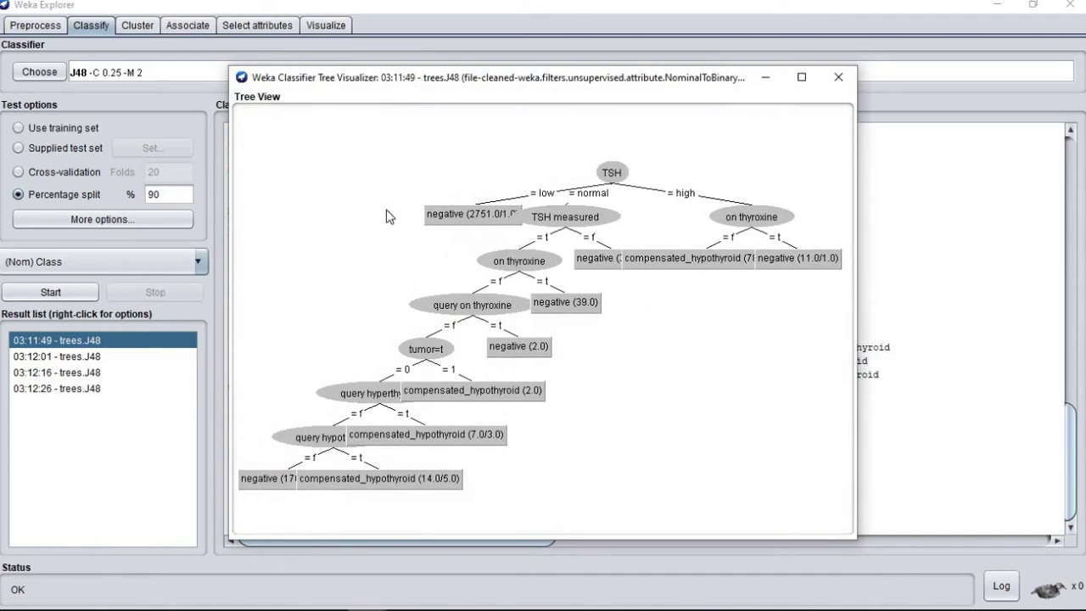
pyautogui.click(801, 77)
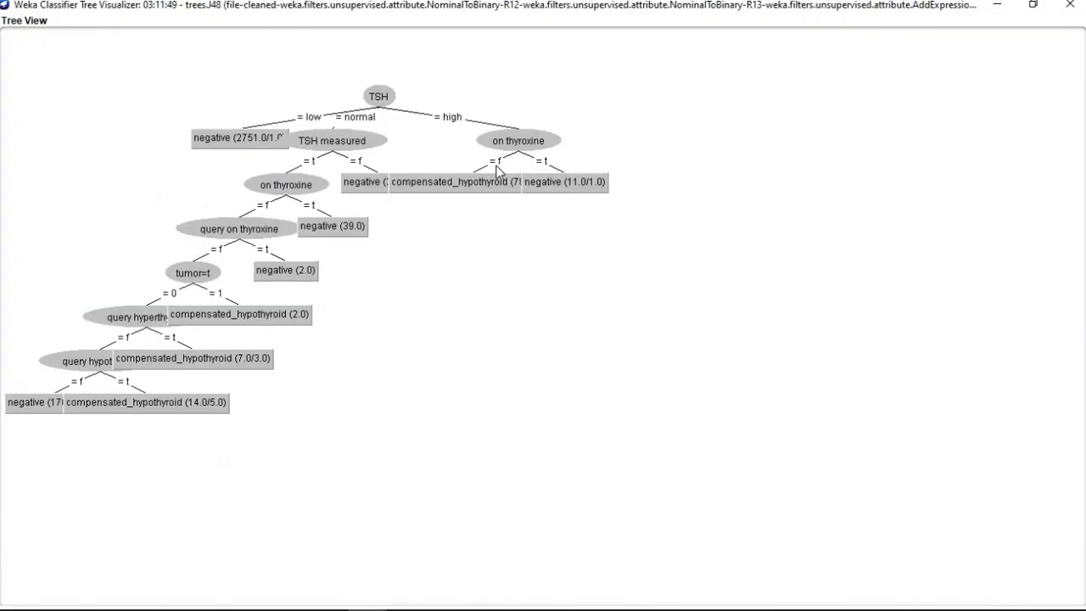
pyautogui.rightClick(499, 170)
pyautogui.click(530, 197)
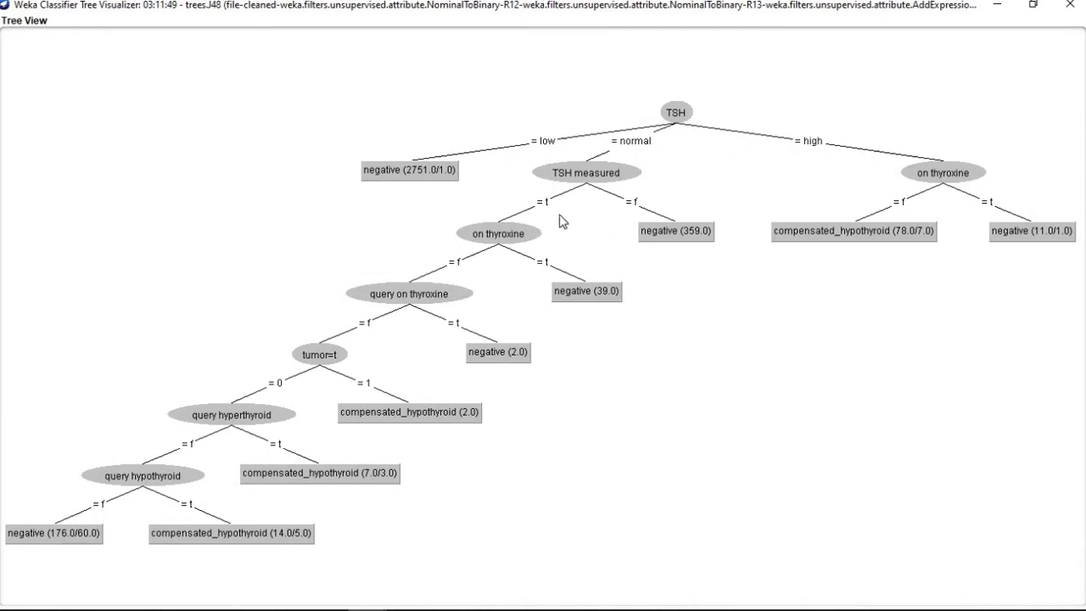
pyautogui.click(1071, 7)
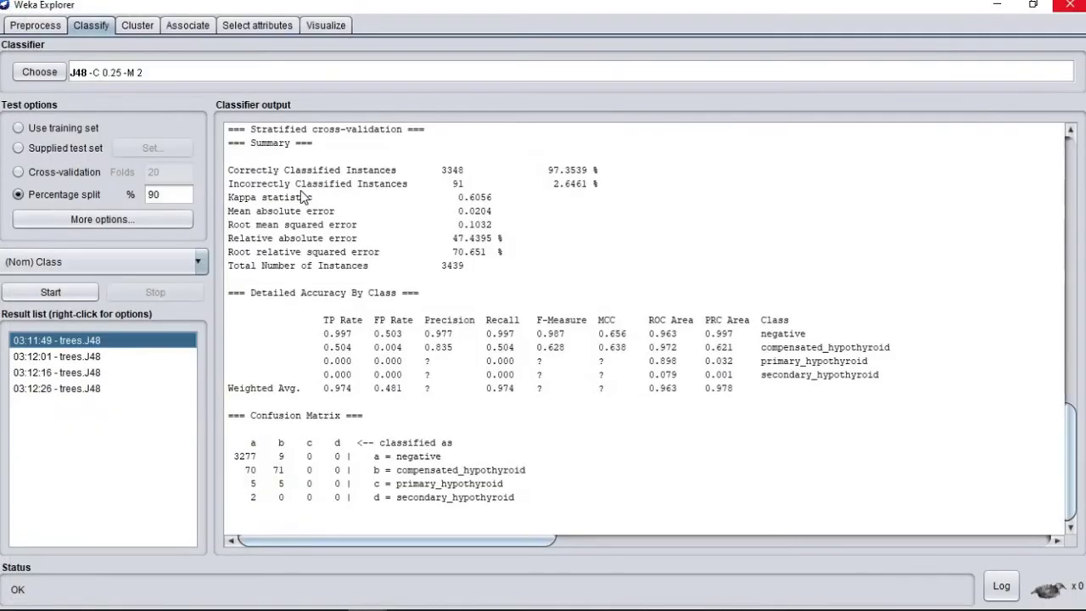
# Step: View the 03:12:01 run's J48 tree maximized and fitted to screen, then close it
pyautogui.click(56, 357)
pyautogui.rightClick(57, 357)
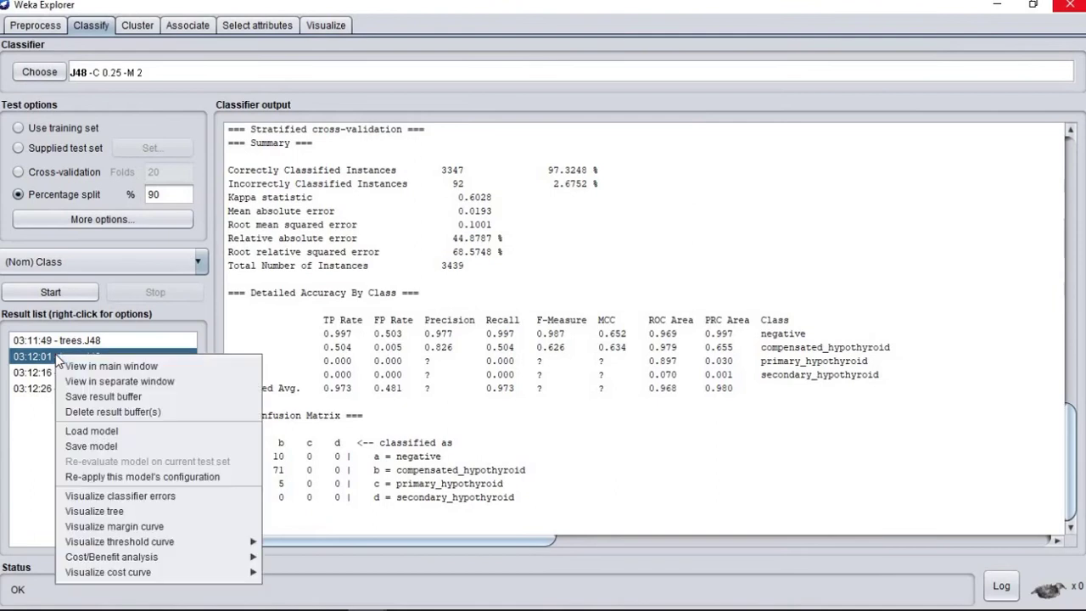
pyautogui.click(100, 511)
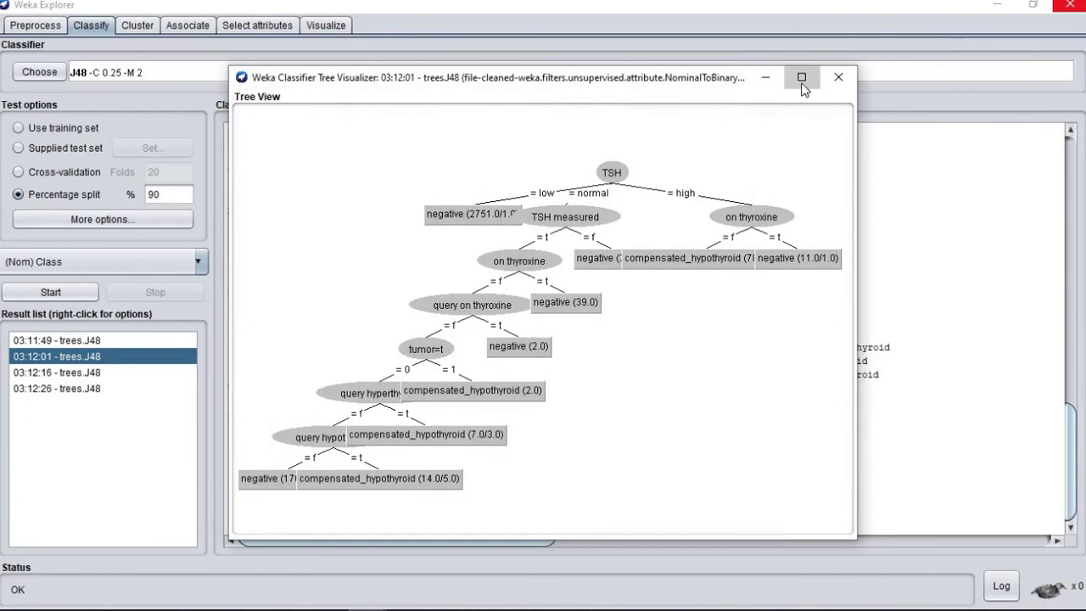
pyautogui.click(801, 78)
pyautogui.rightClick(760, 120)
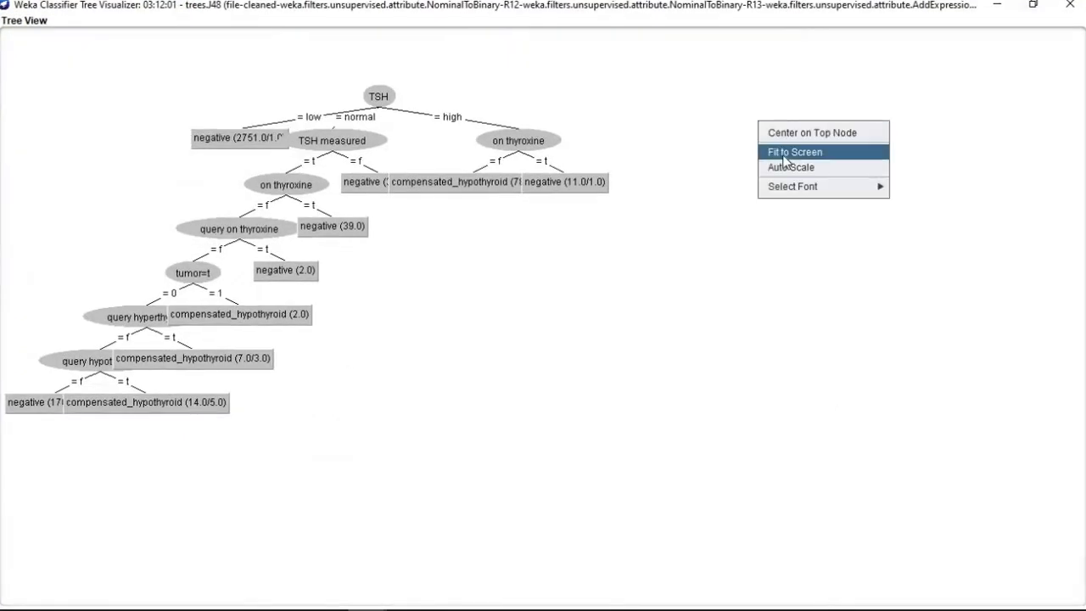
pyautogui.click(784, 156)
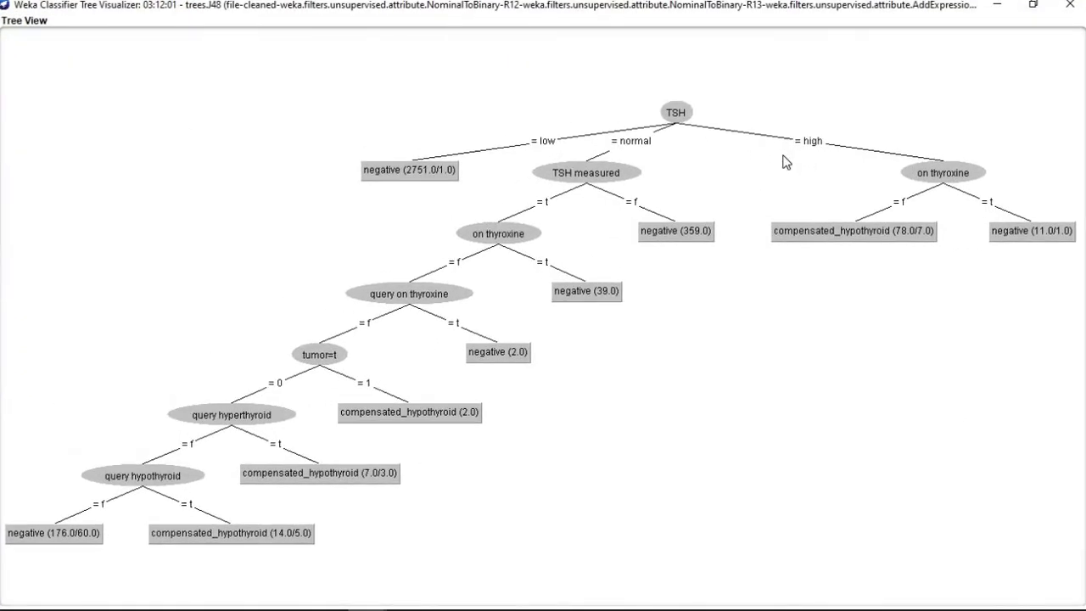
pyautogui.click(1069, 8)
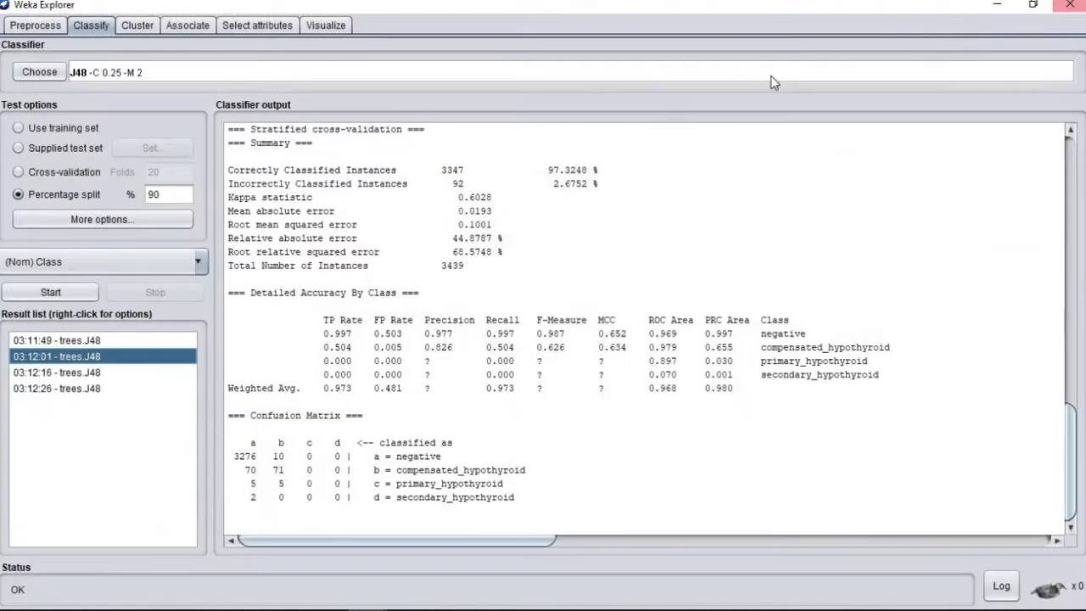
# Step: View the 03:12:16 run's J48 tree maximized and fitted to screen, then close it
pyautogui.click(73, 375)
pyautogui.rightClick(73, 375)
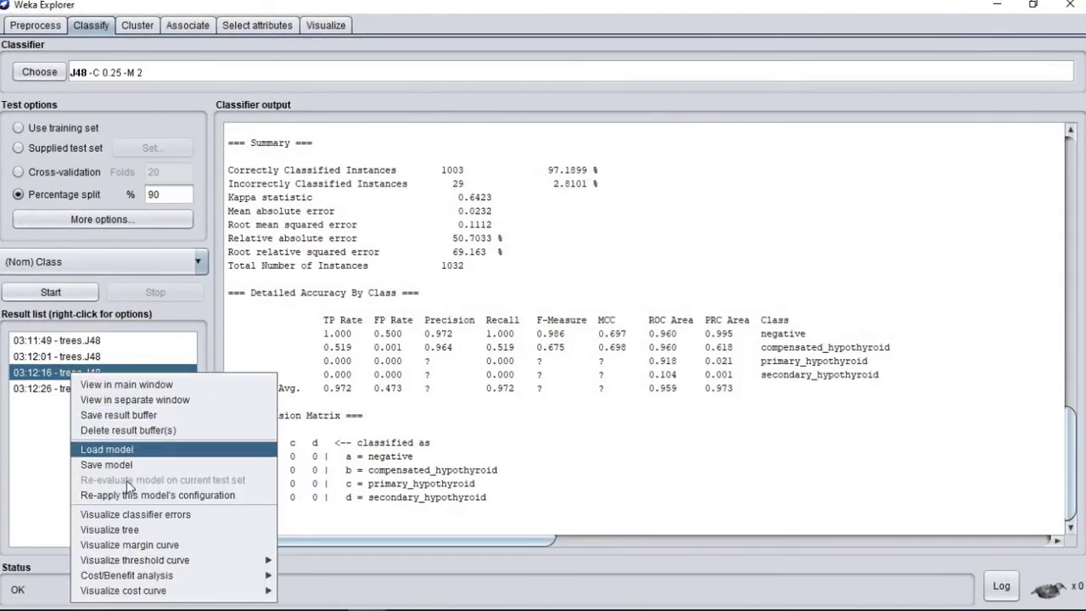
pyautogui.click(132, 530)
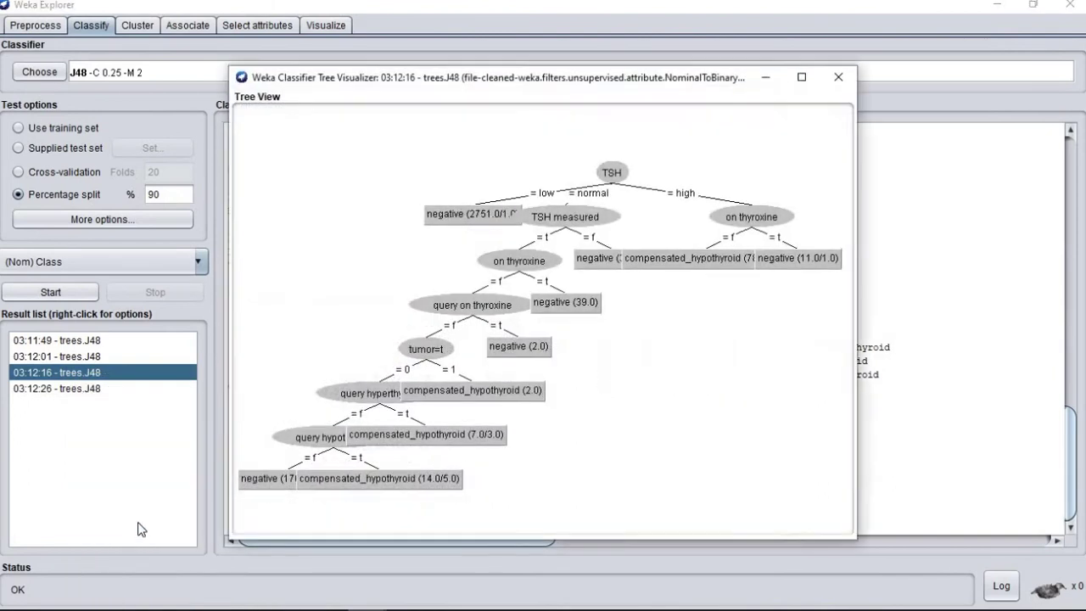
pyautogui.click(801, 78)
pyautogui.rightClick(798, 81)
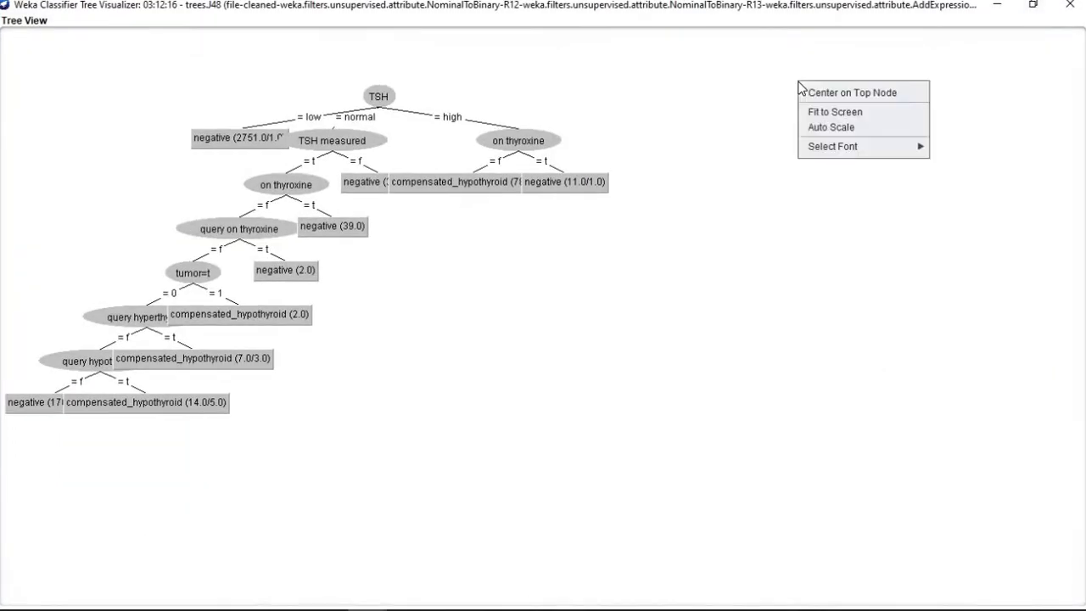
pyautogui.click(834, 112)
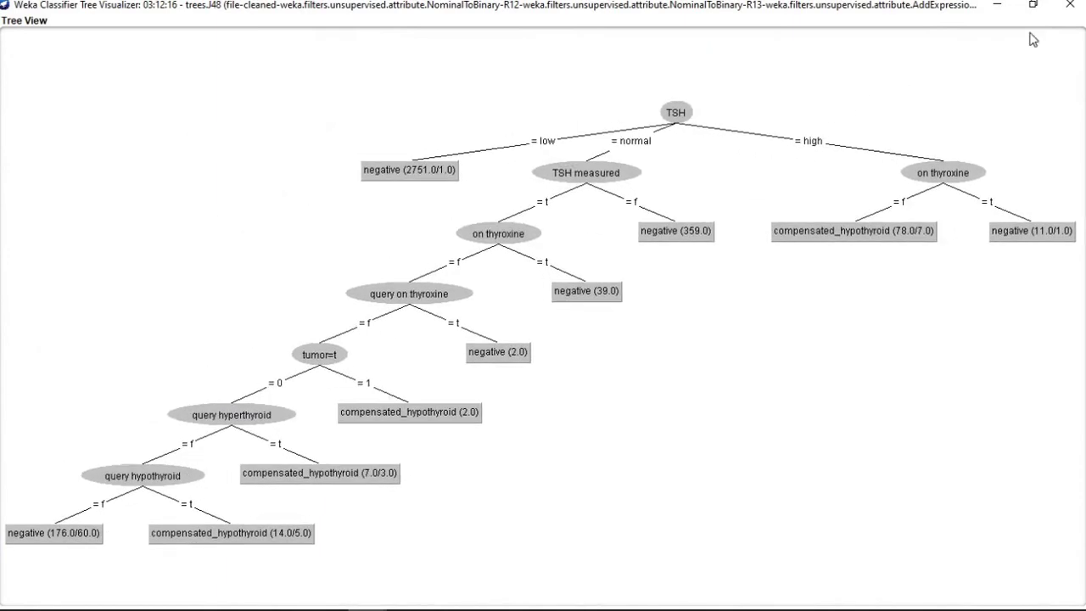
pyautogui.click(1069, 6)
# Step: View the 03:12:26 run's tree fitted to screen, close it, and mark sex for removal
pyautogui.click(82, 388)
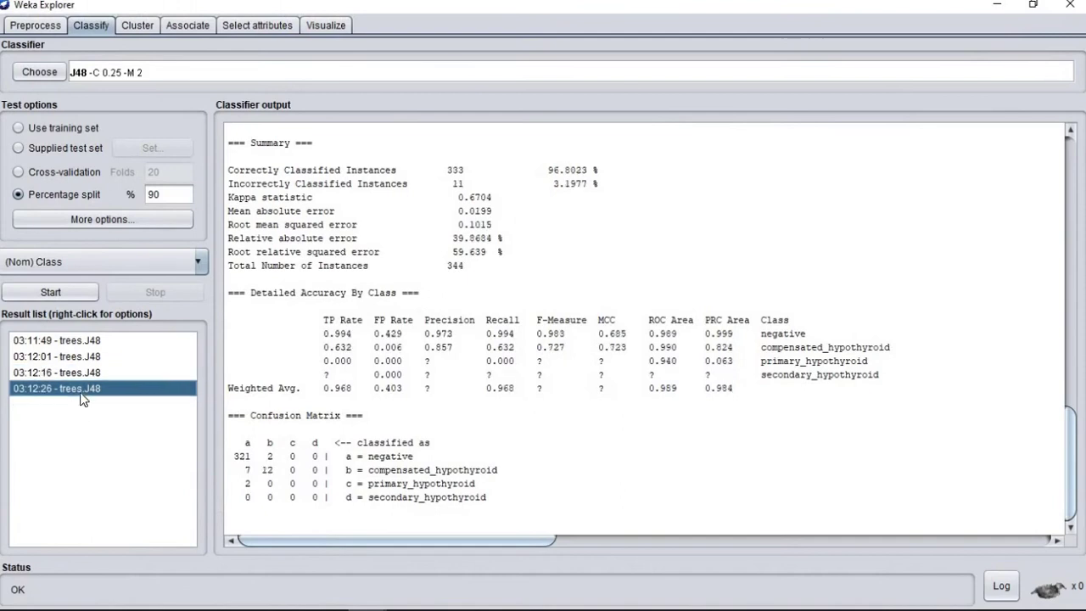
pyautogui.rightClick(82, 398)
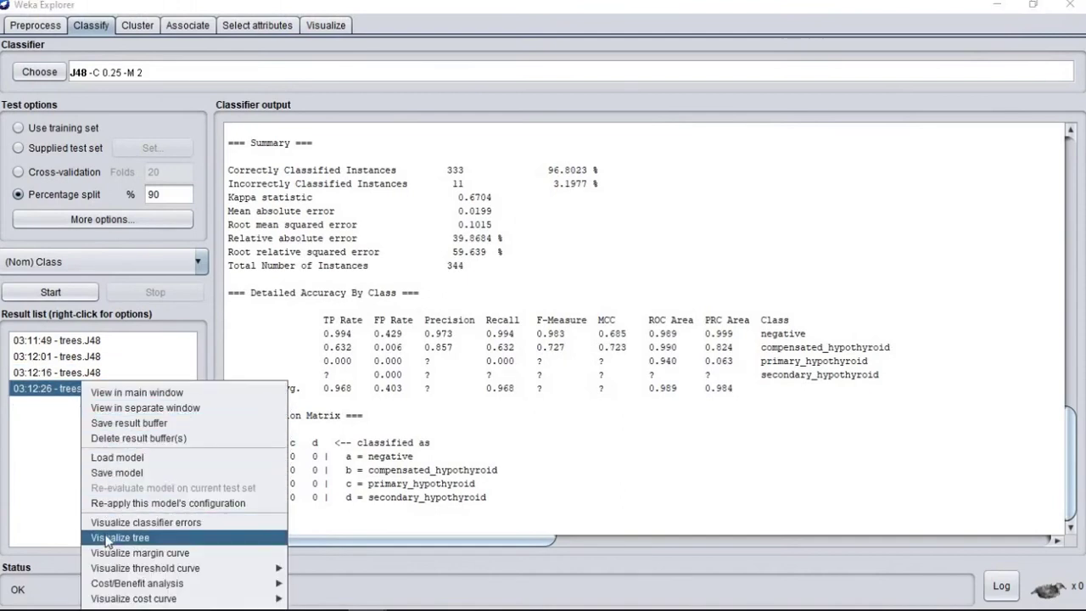
pyautogui.click(106, 538)
pyautogui.click(802, 76)
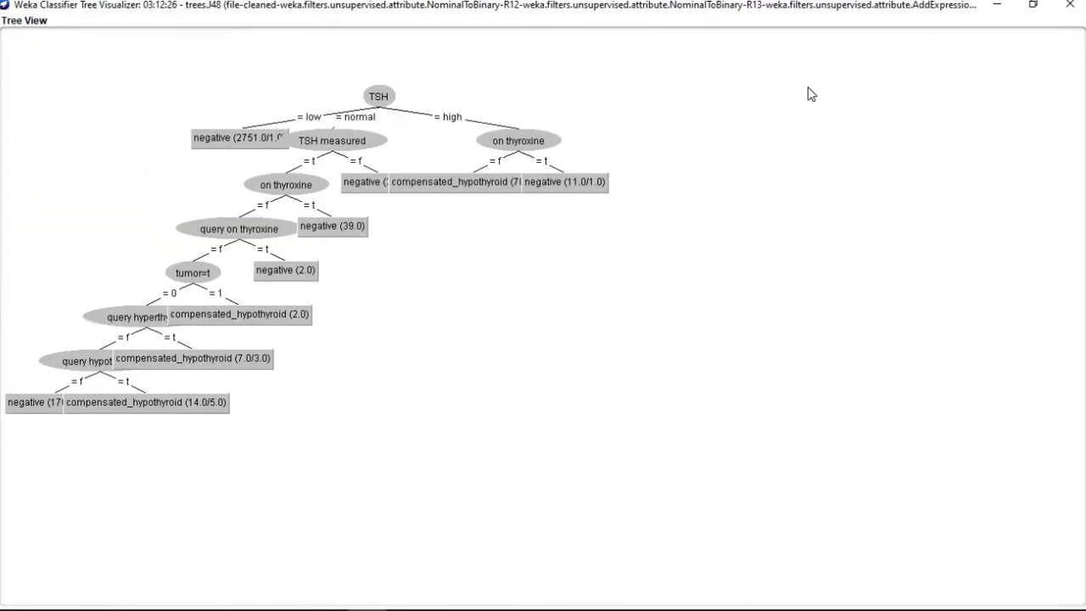
pyautogui.rightClick(808, 87)
pyautogui.click(828, 118)
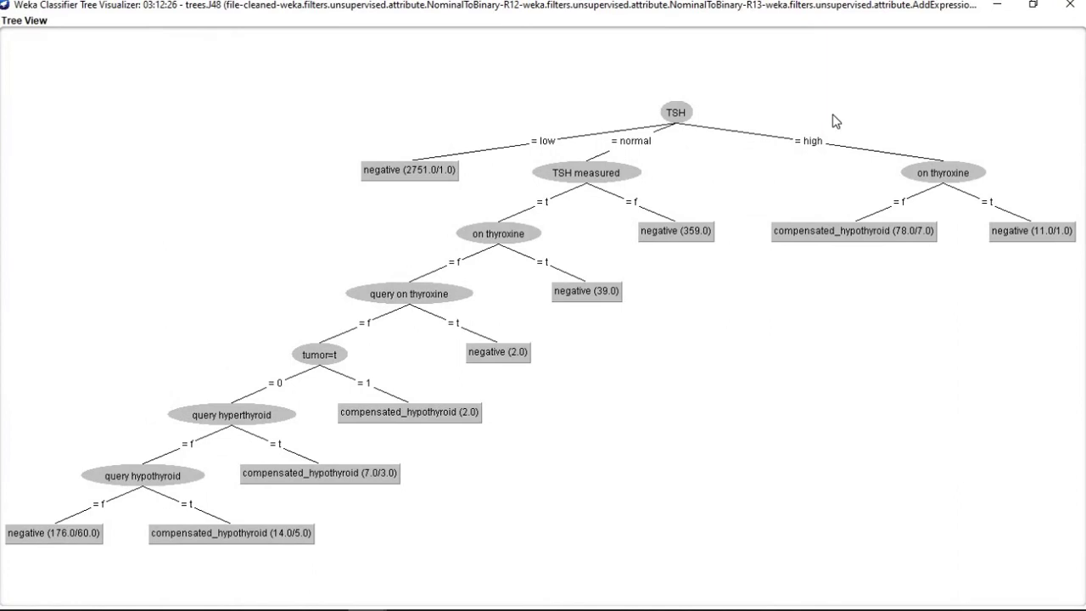
pyautogui.click(1068, 5)
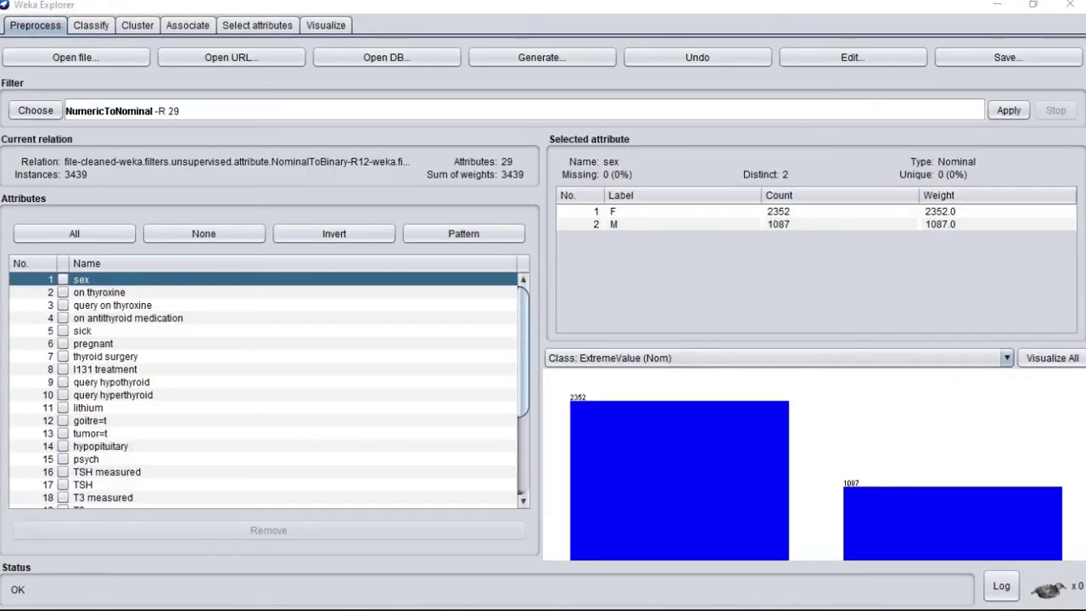
pyautogui.click(64, 281)
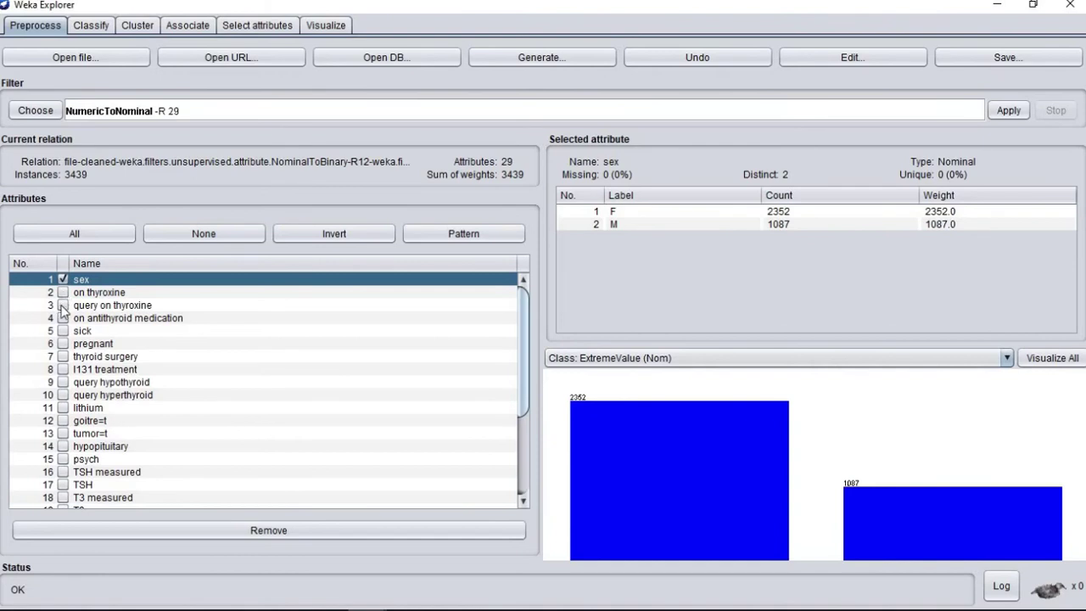
# Step: Mark twelve attributes from query on thyroxine through psych for removal
pyautogui.click(62, 306)
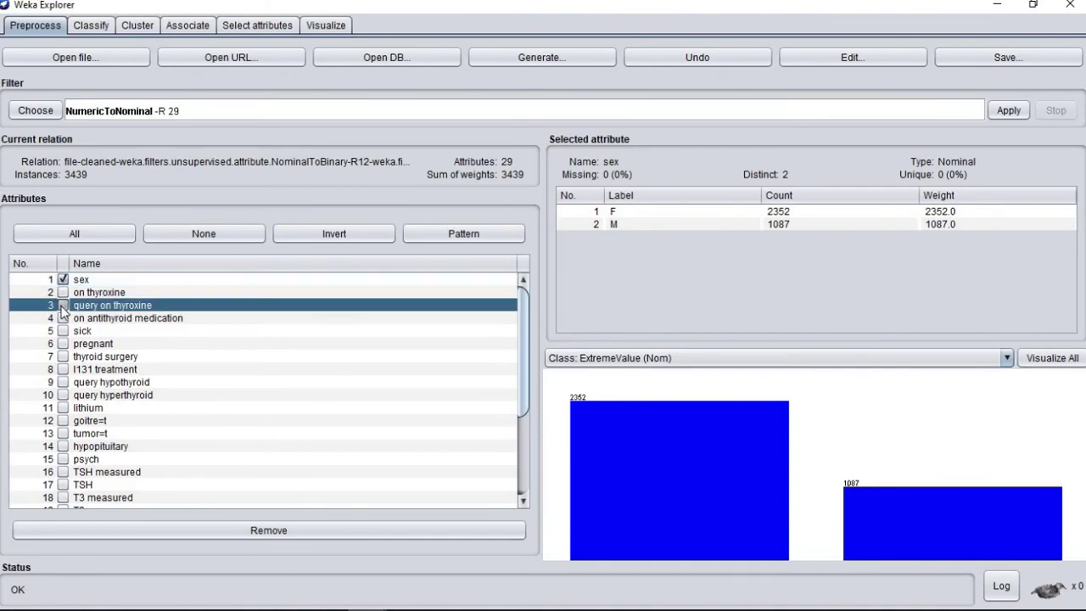
pyautogui.click(63, 319)
pyautogui.click(62, 331)
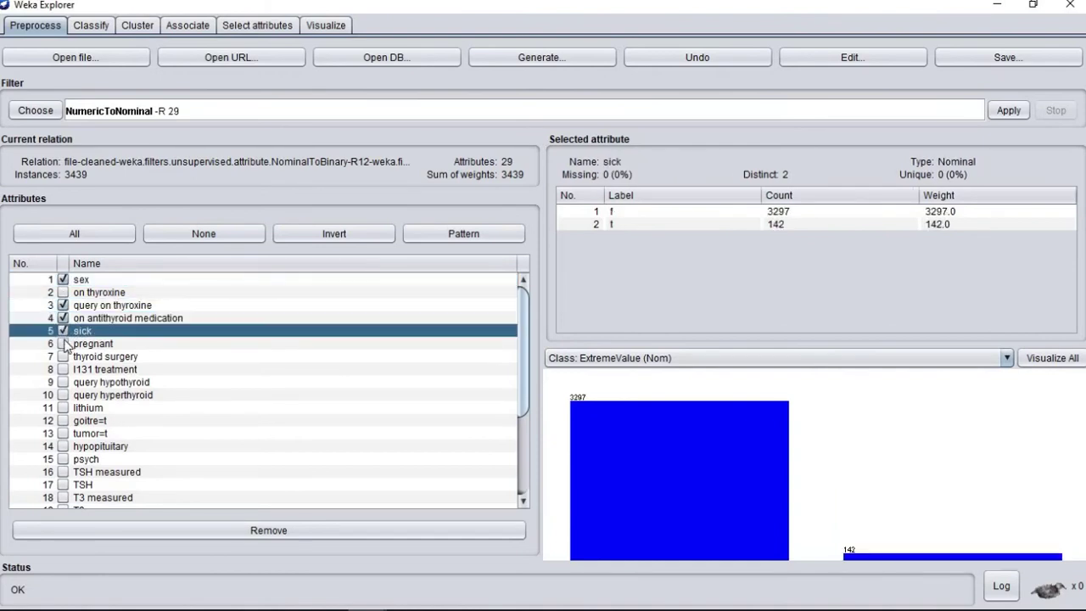
pyautogui.click(63, 344)
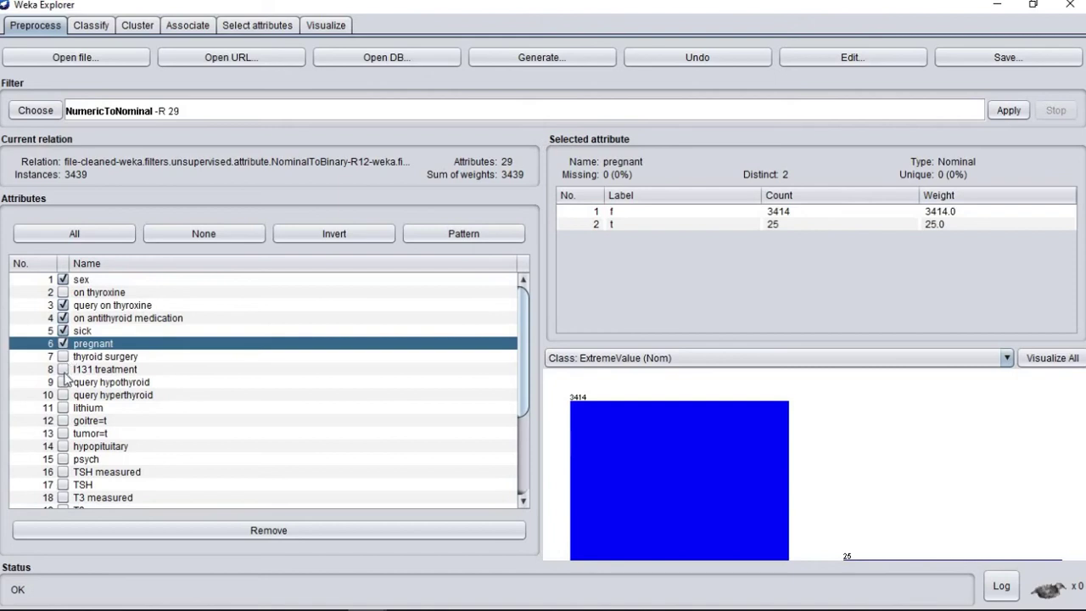
pyautogui.click(63, 370)
pyautogui.click(63, 382)
pyautogui.click(63, 396)
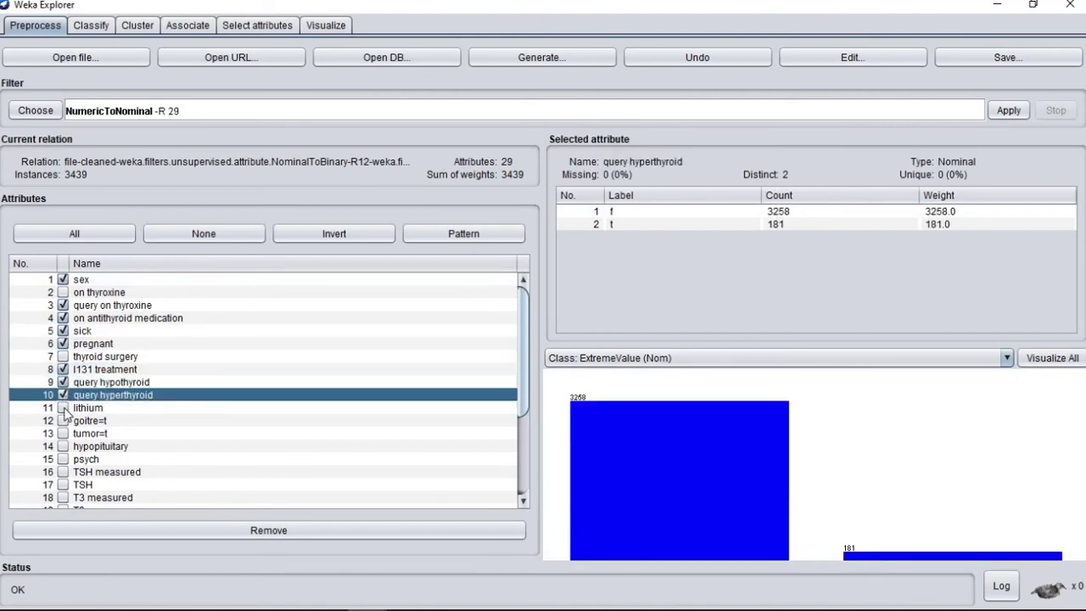
pyautogui.click(63, 408)
pyautogui.click(63, 421)
pyautogui.click(63, 433)
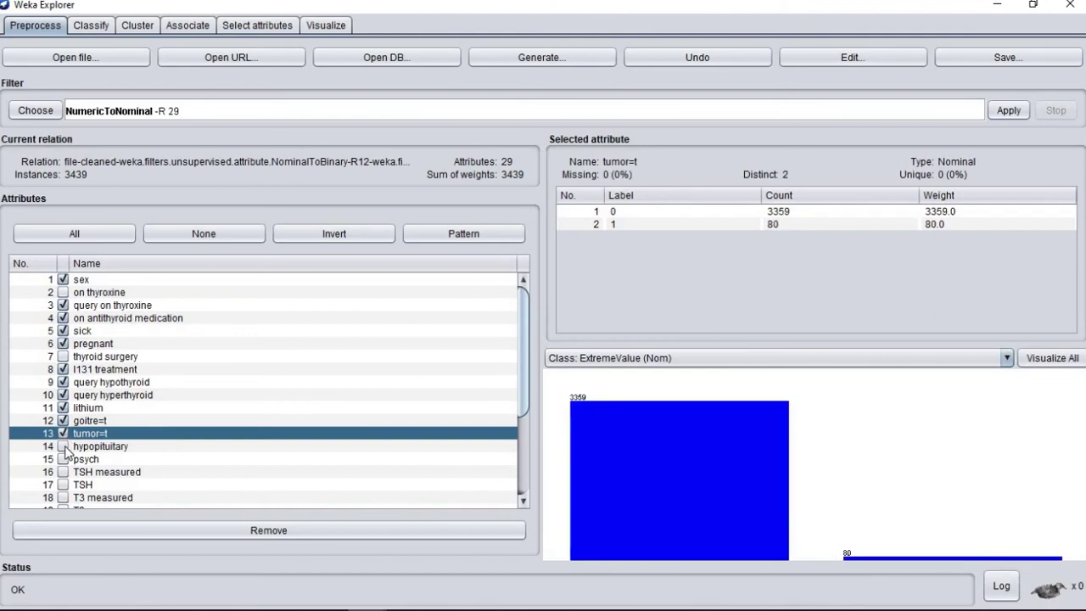
pyautogui.click(62, 446)
pyautogui.click(63, 458)
# Step: Mark T3 measured, T3, FTI measured, referral source, Outlier, ExtremeValue and symptoms, then remove them
pyautogui.scroll(-3, 64, 424)
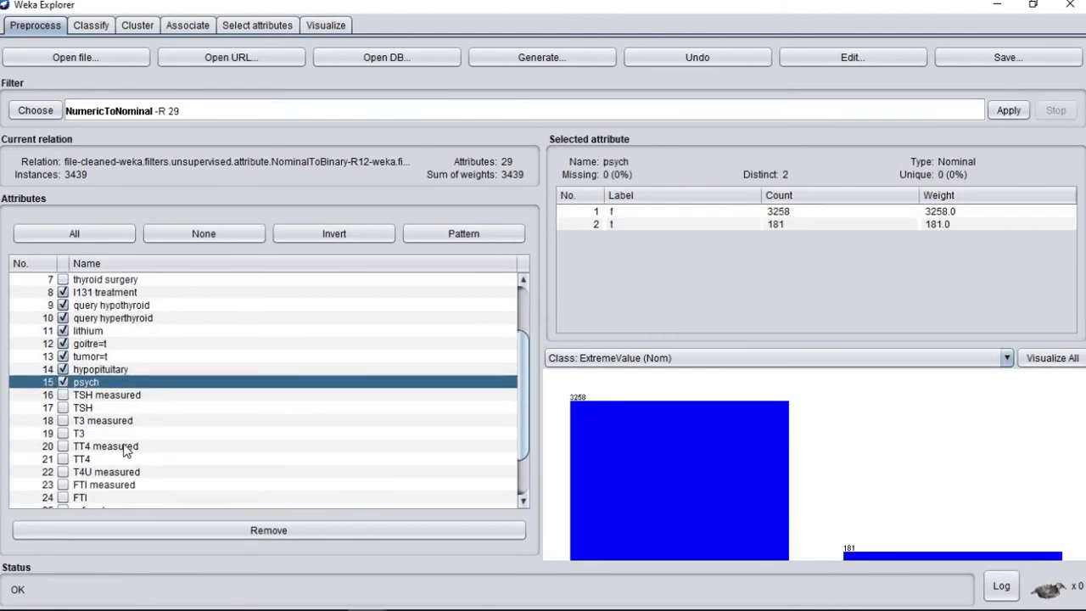
pyautogui.click(63, 382)
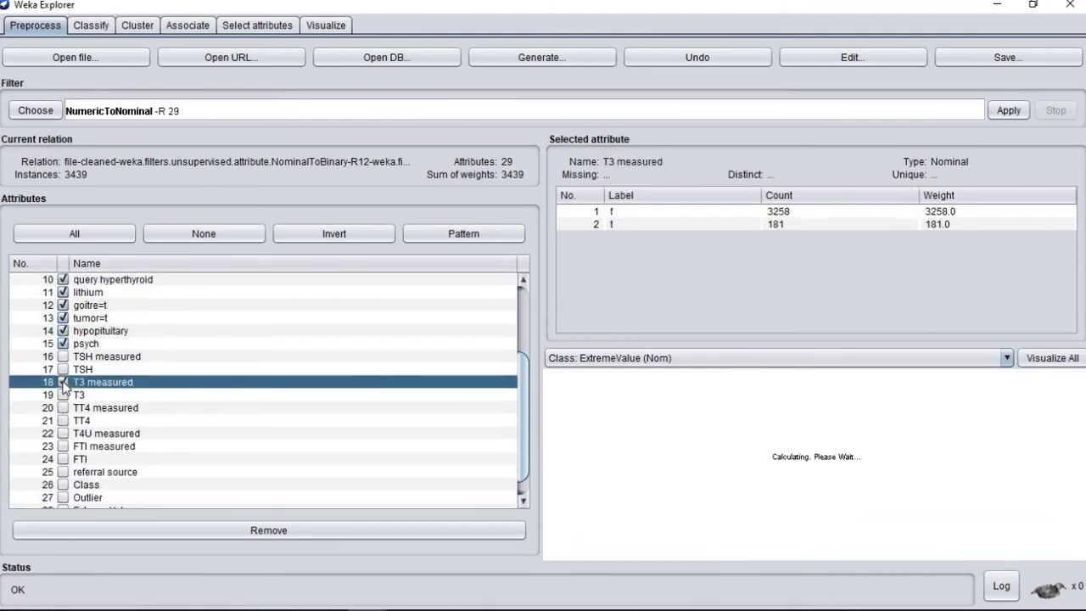
pyautogui.click(63, 395)
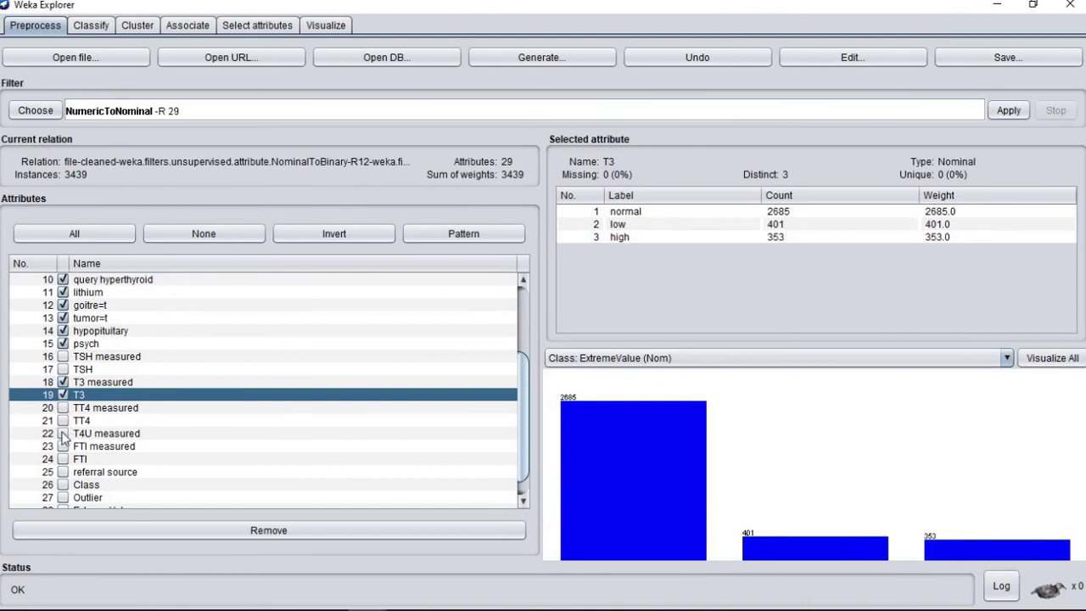
pyautogui.click(63, 447)
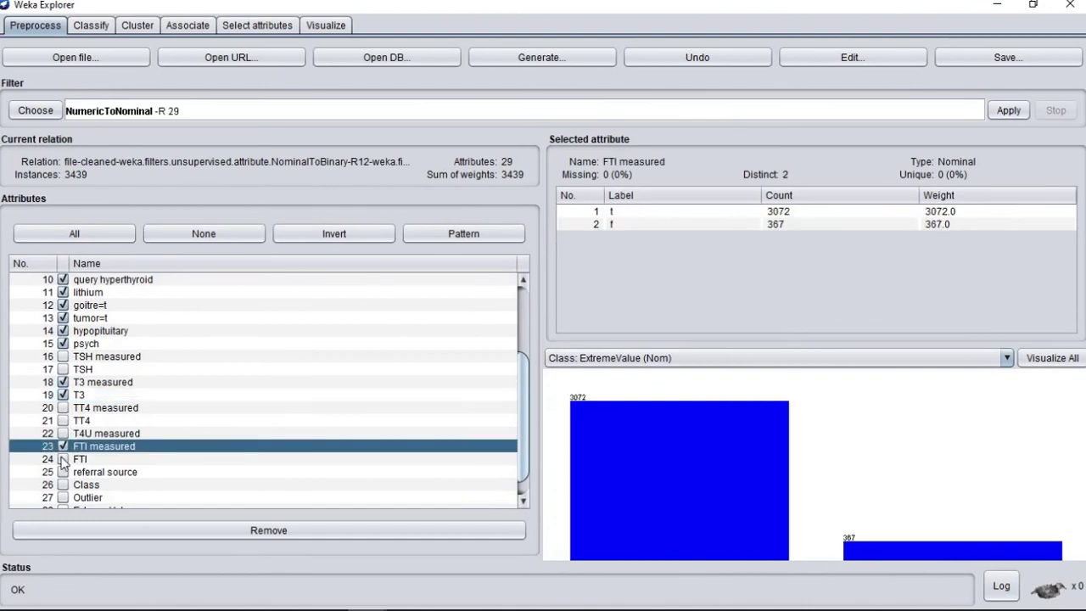
pyautogui.click(62, 458)
pyautogui.scroll(-1, 63, 450)
pyautogui.click(63, 451)
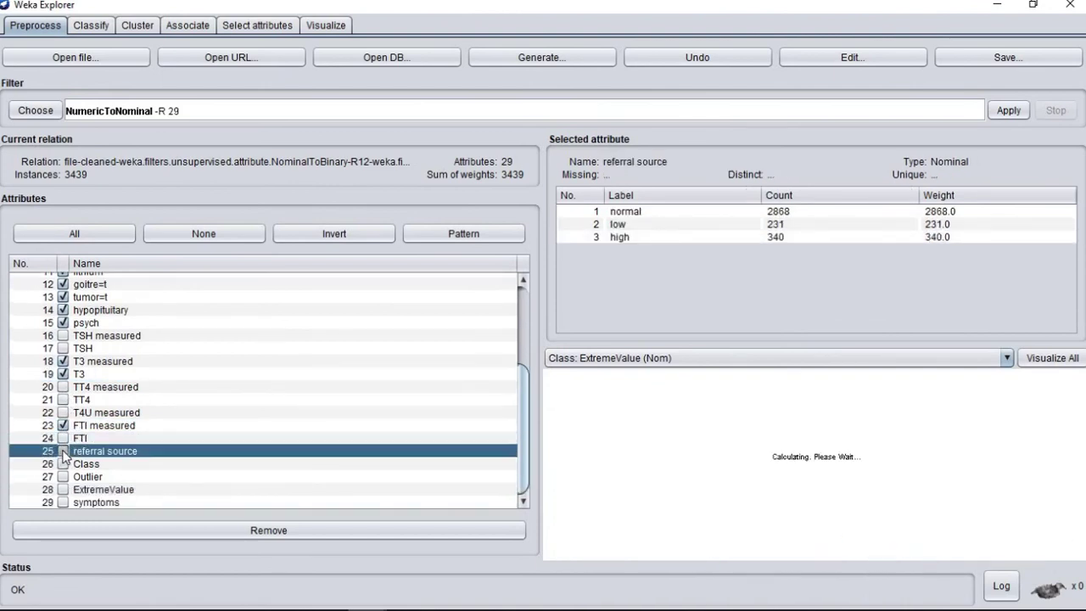
pyautogui.click(63, 477)
pyautogui.click(62, 490)
pyautogui.click(63, 502)
pyautogui.click(282, 529)
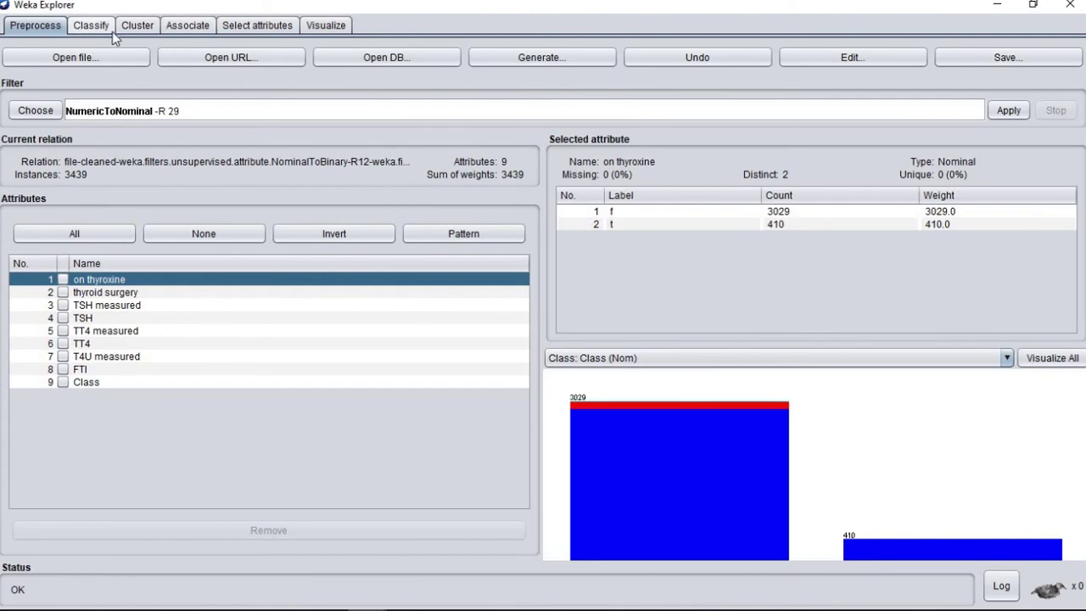
# Step: Apply the Resample instance filter with a 70% sample size
pyautogui.click(31, 113)
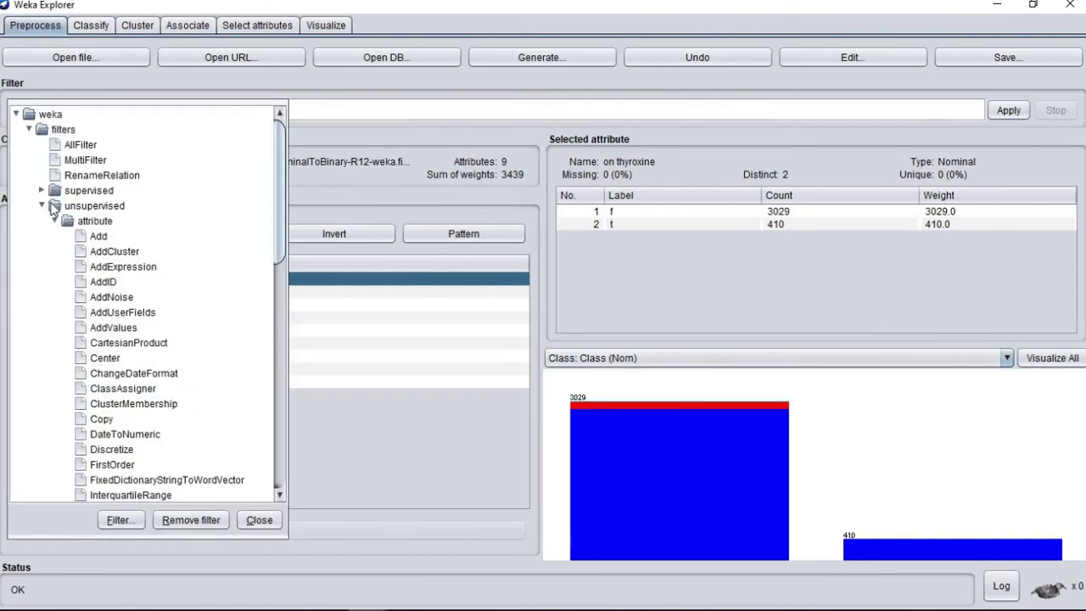
pyautogui.doubleClick(71, 220)
pyautogui.click(54, 235)
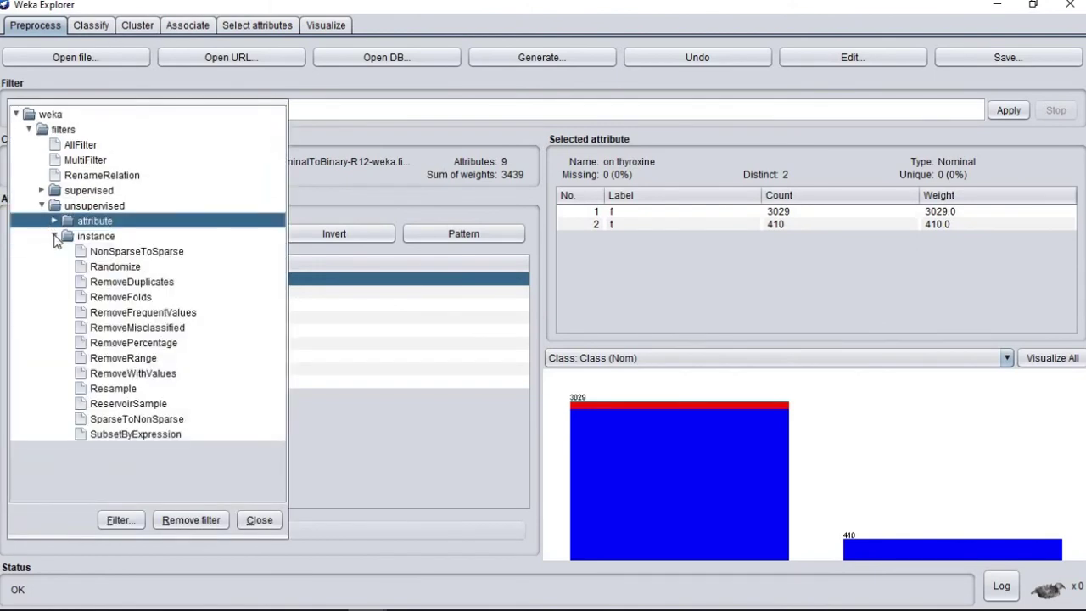
pyautogui.click(111, 388)
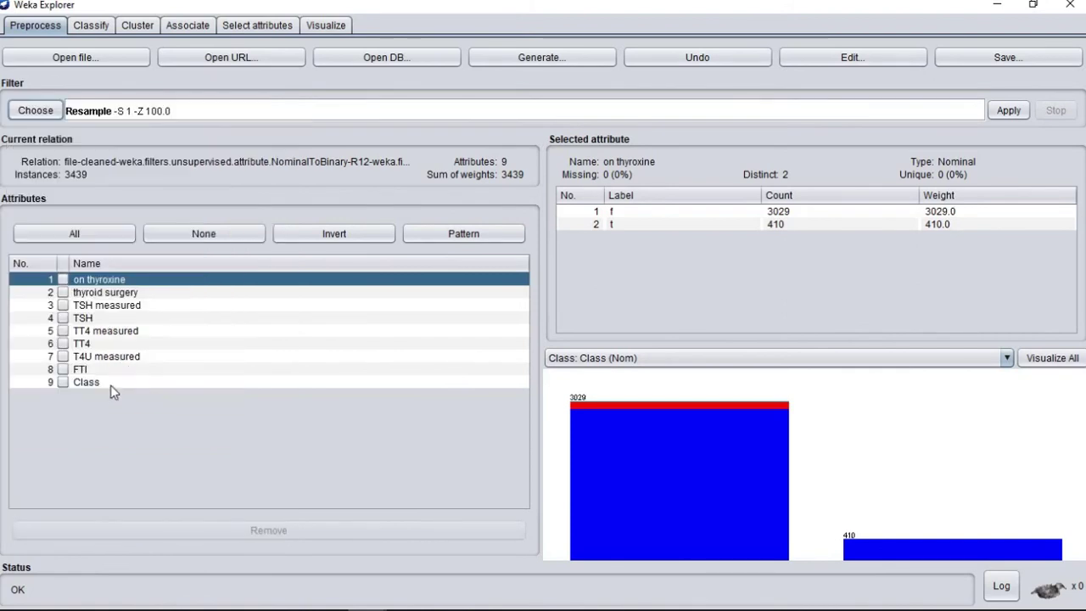
pyautogui.click(148, 114)
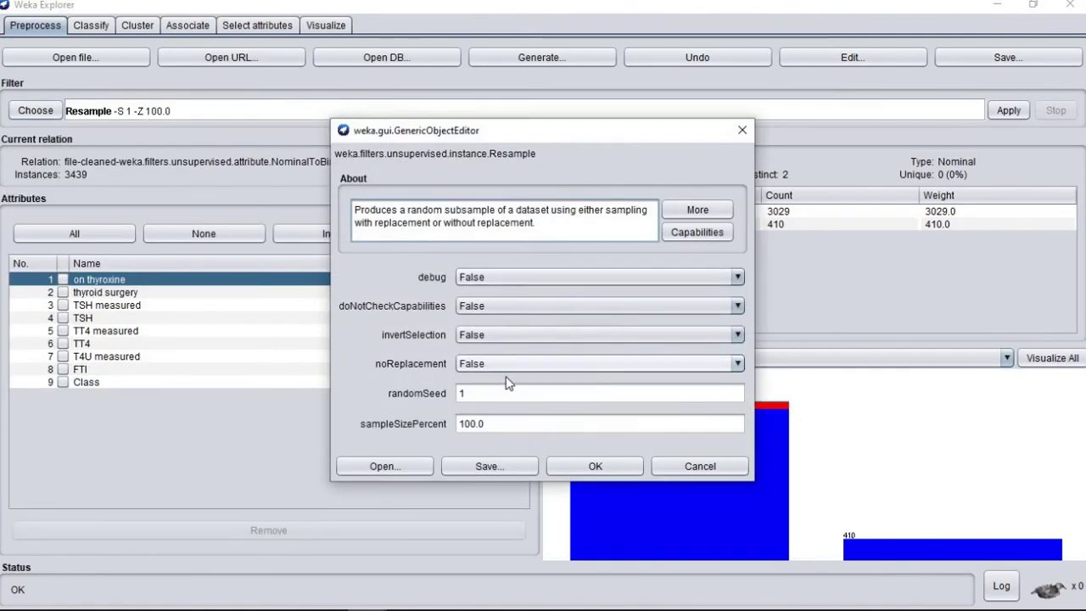
pyautogui.moveTo(487, 424); pyautogui.dragTo(452, 431)
pyautogui.write('70')
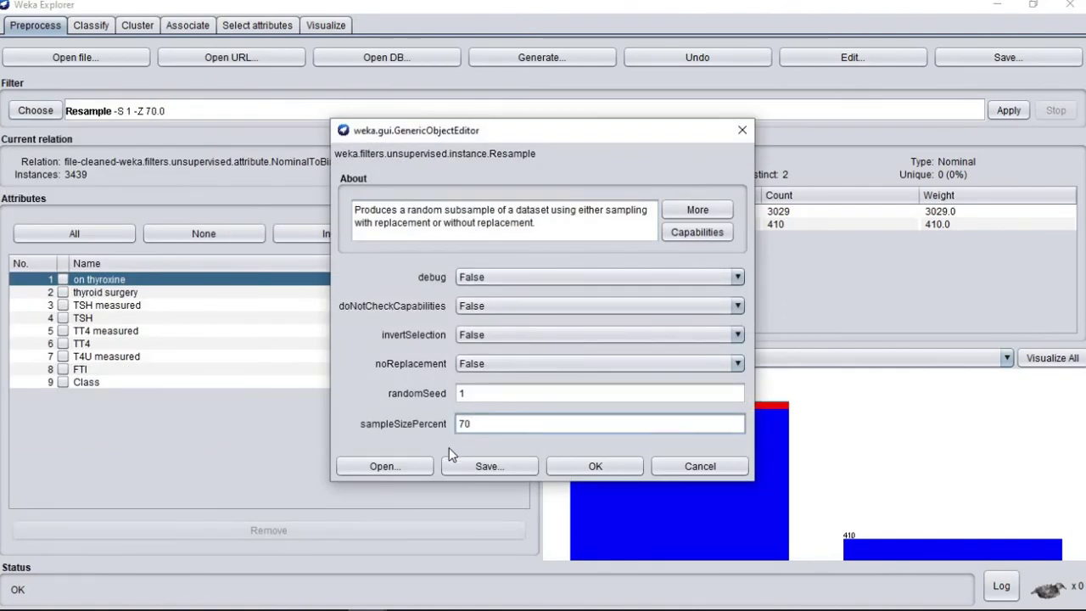
pyautogui.click(590, 466)
pyautogui.click(1003, 116)
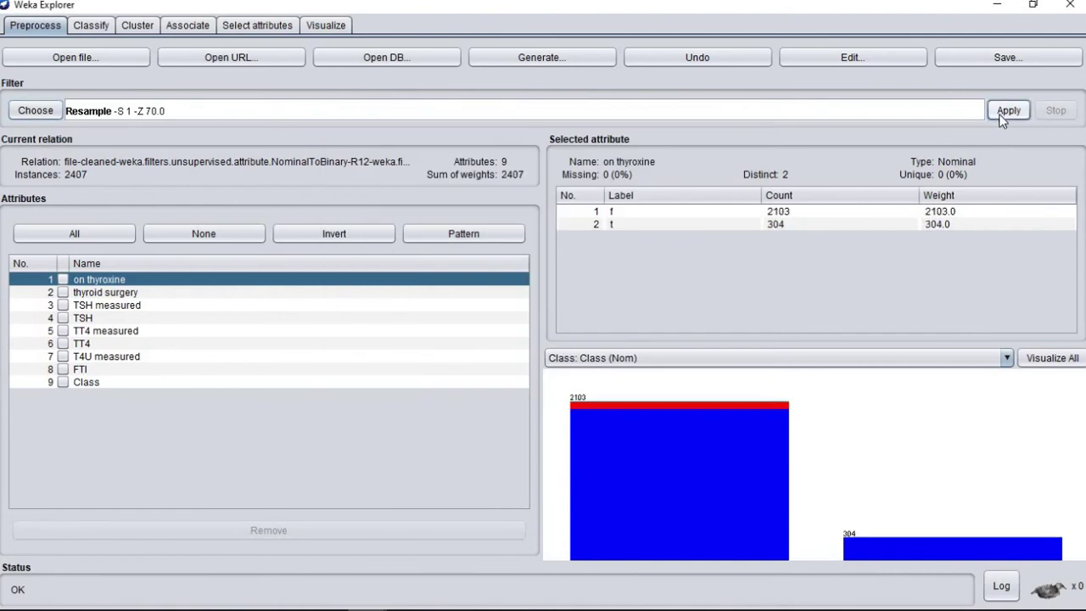
# Step: Save the dataset as file_reduced.arff and inspect its instances in the data table
pyautogui.click(982, 59)
pyautogui.moveTo(405, 428); pyautogui.dragTo(334, 429)
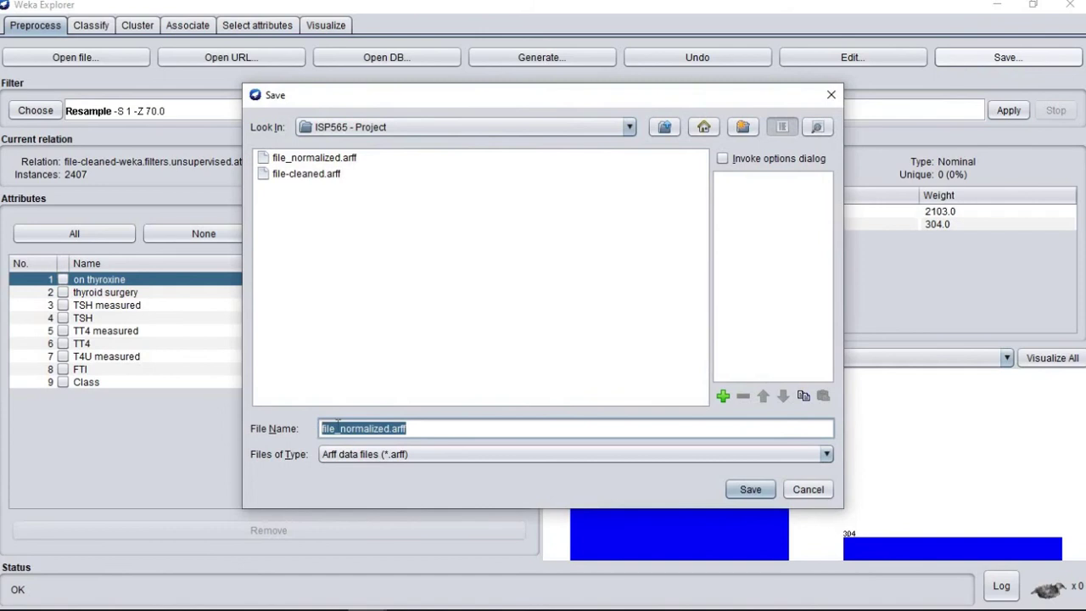
pyautogui.write('file_reduced')
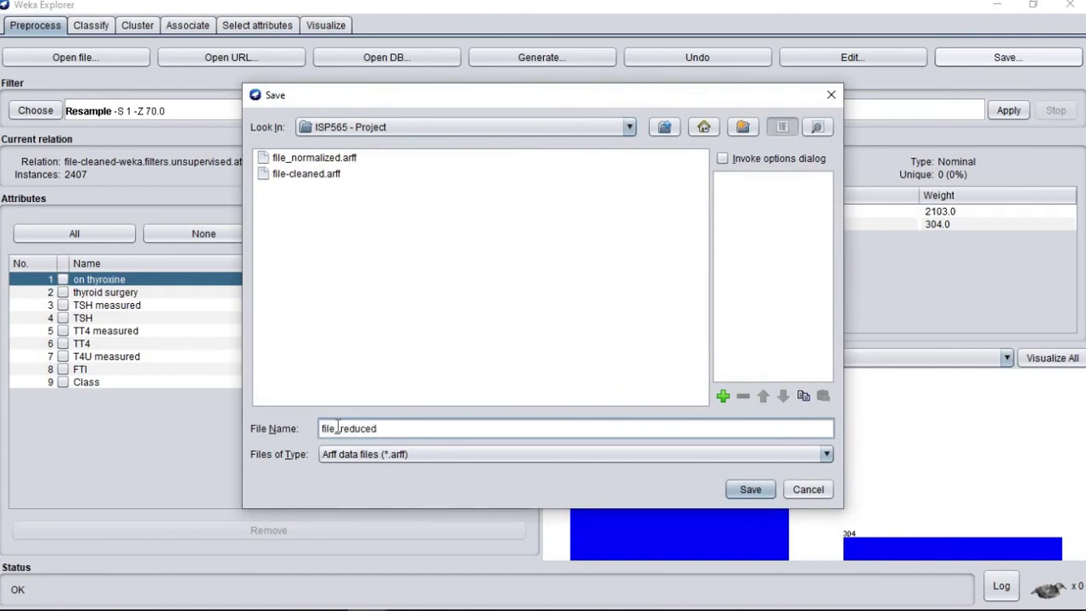
pyautogui.click(751, 491)
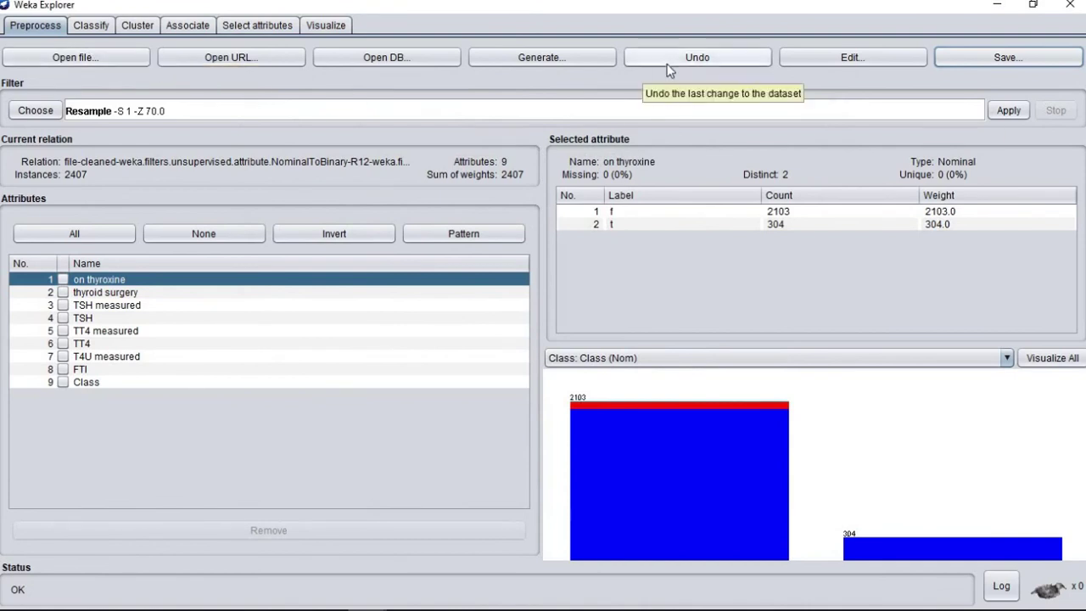
pyautogui.click(847, 56)
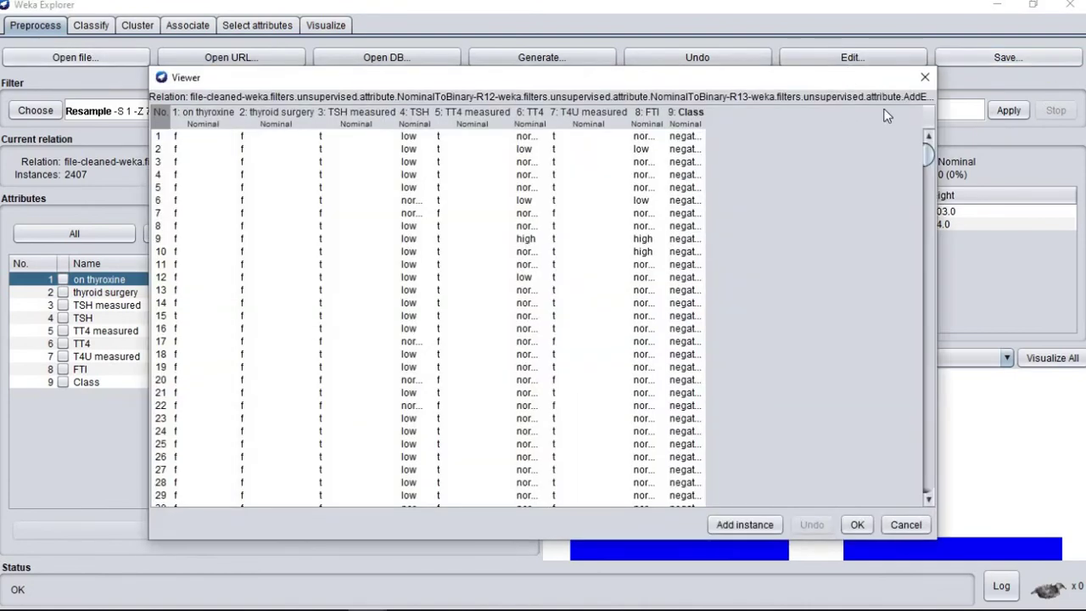
pyautogui.click(924, 77)
# Step: Load file_normalized.arff and mark query hypothyroid, query hyperthyroid and lithium for removal
pyautogui.click(88, 57)
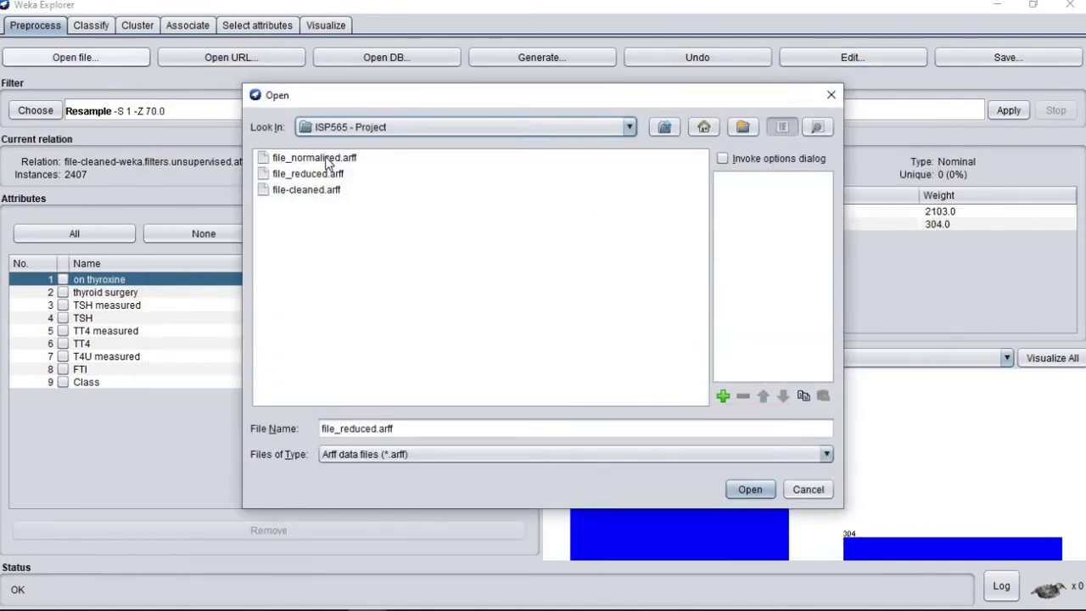
pyautogui.click(314, 158)
pyautogui.click(750, 489)
pyautogui.click(62, 382)
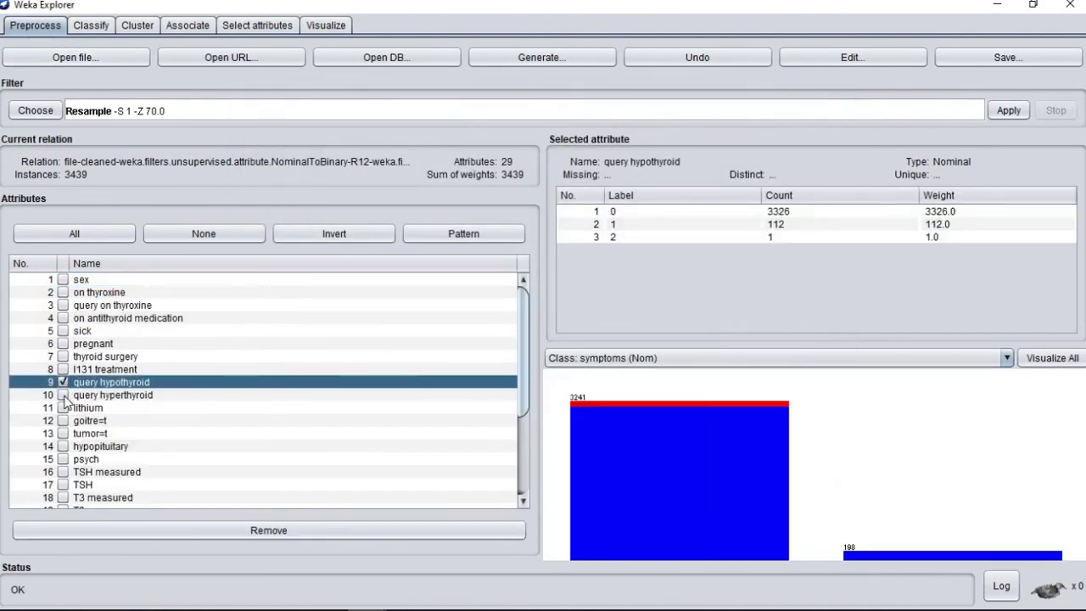
pyautogui.click(64, 395)
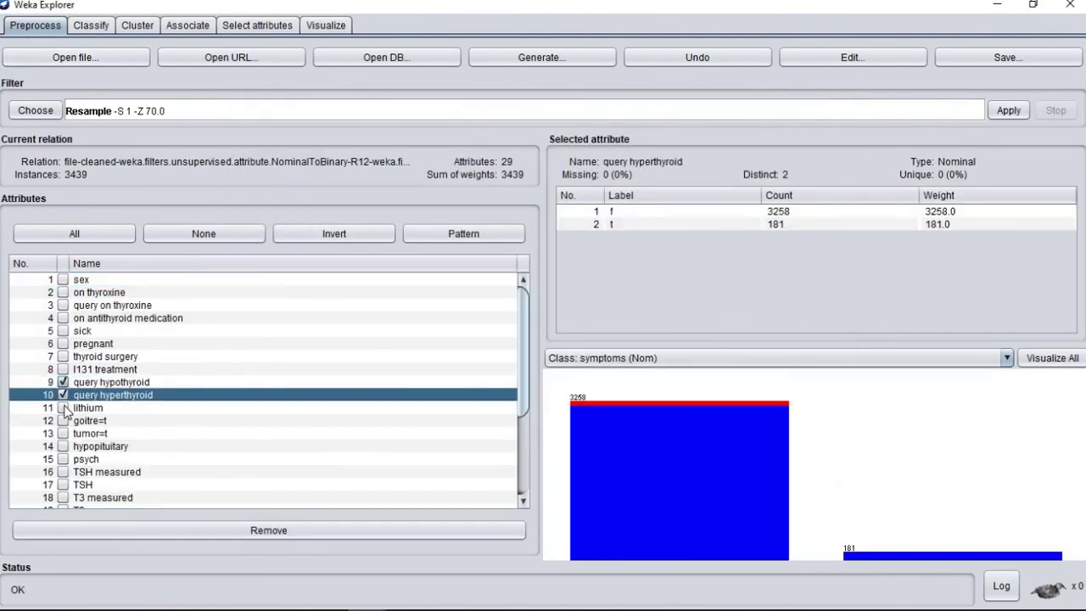
pyautogui.click(63, 408)
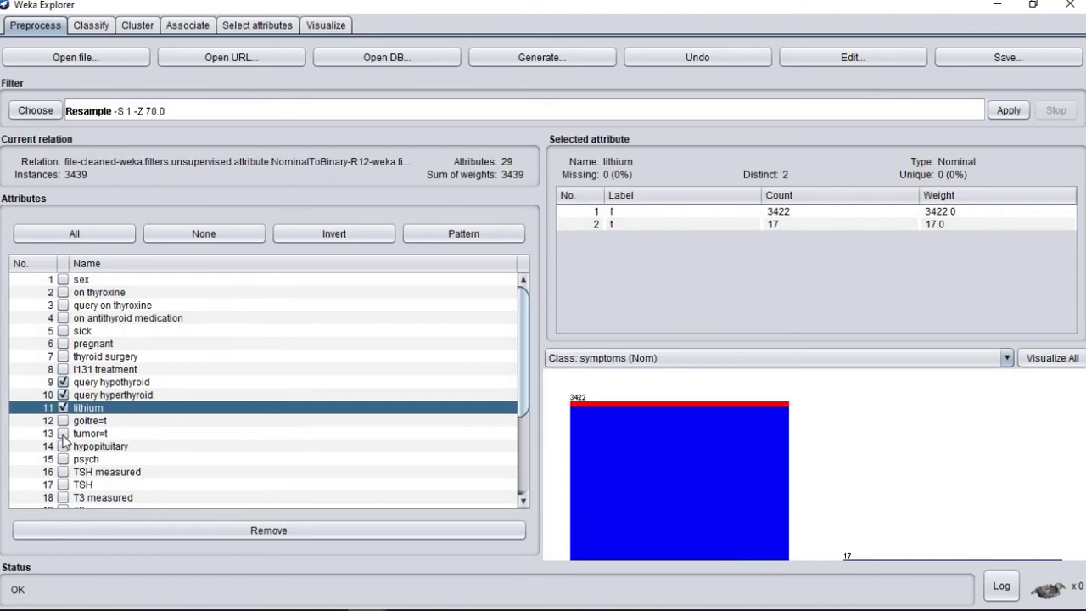
# Step: Mark the TSH, T3, TT4, T4U and FTI measured flags plus referral source, then remove them
pyautogui.scroll(-1, 64, 455)
pyautogui.scroll(-1, 65, 432)
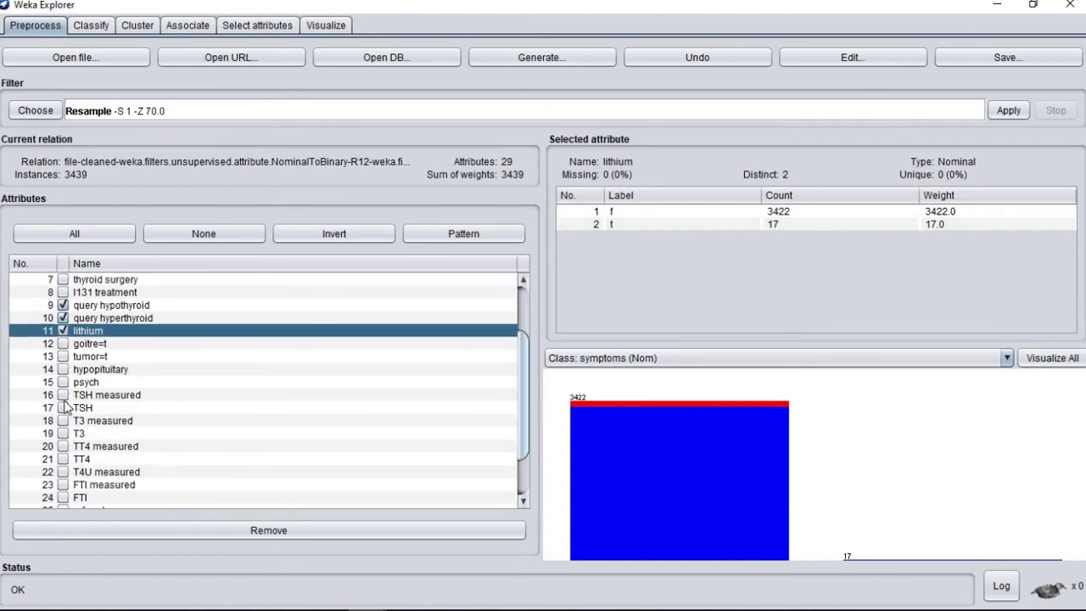
pyautogui.click(64, 395)
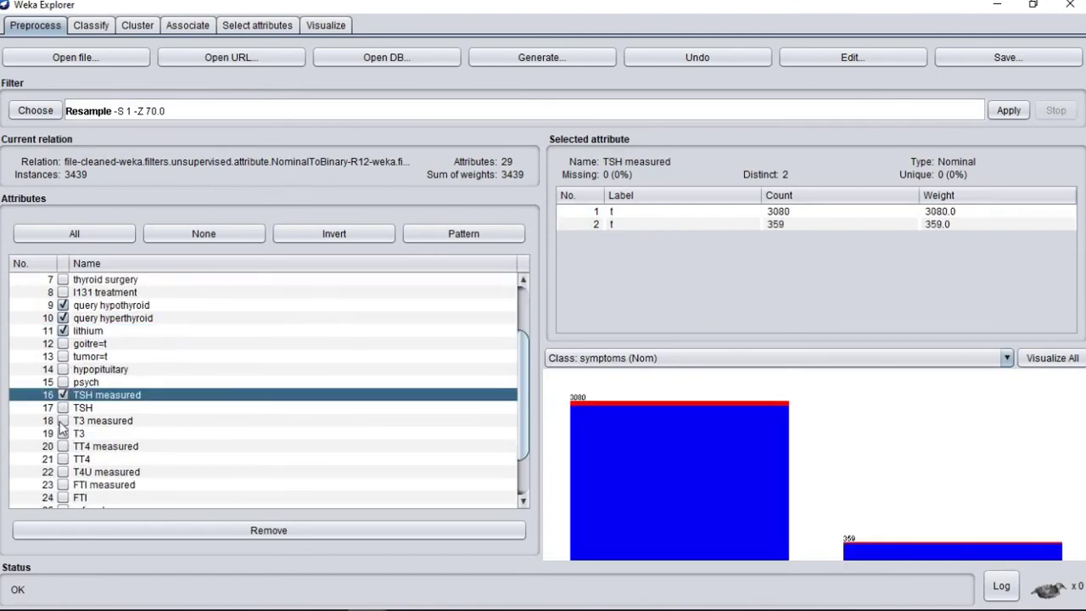
pyautogui.click(64, 420)
pyautogui.scroll(-1, 65, 416)
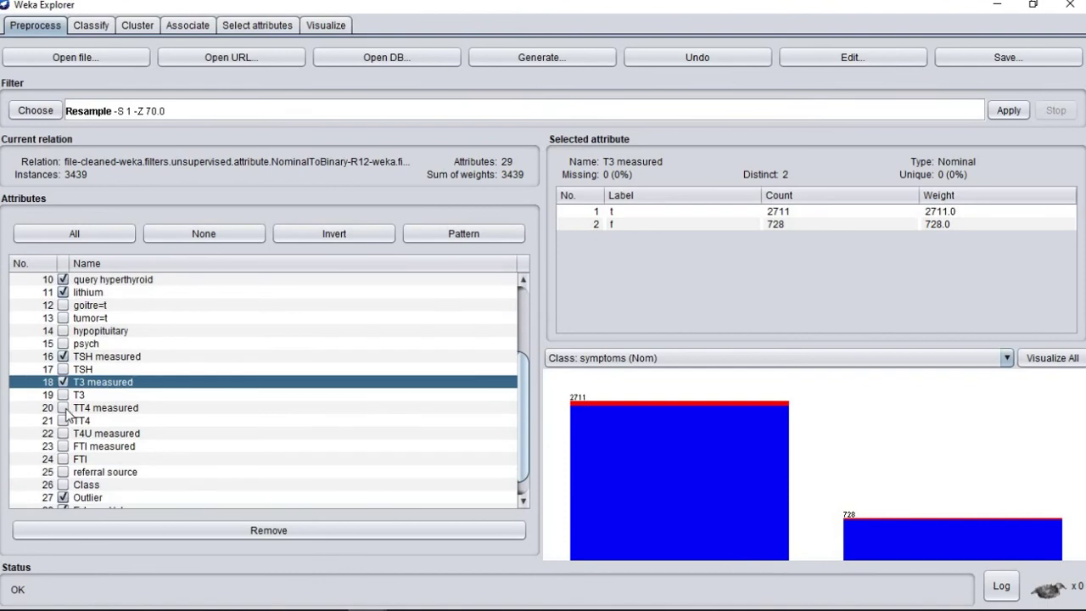
pyautogui.click(64, 408)
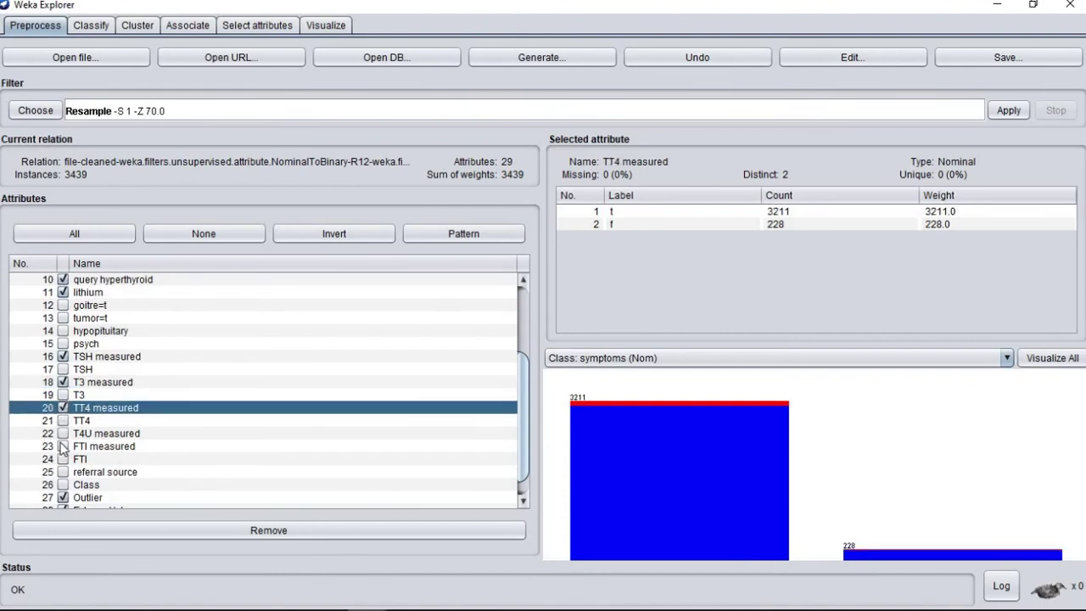
pyautogui.scroll(-1, 64, 448)
pyautogui.click(64, 413)
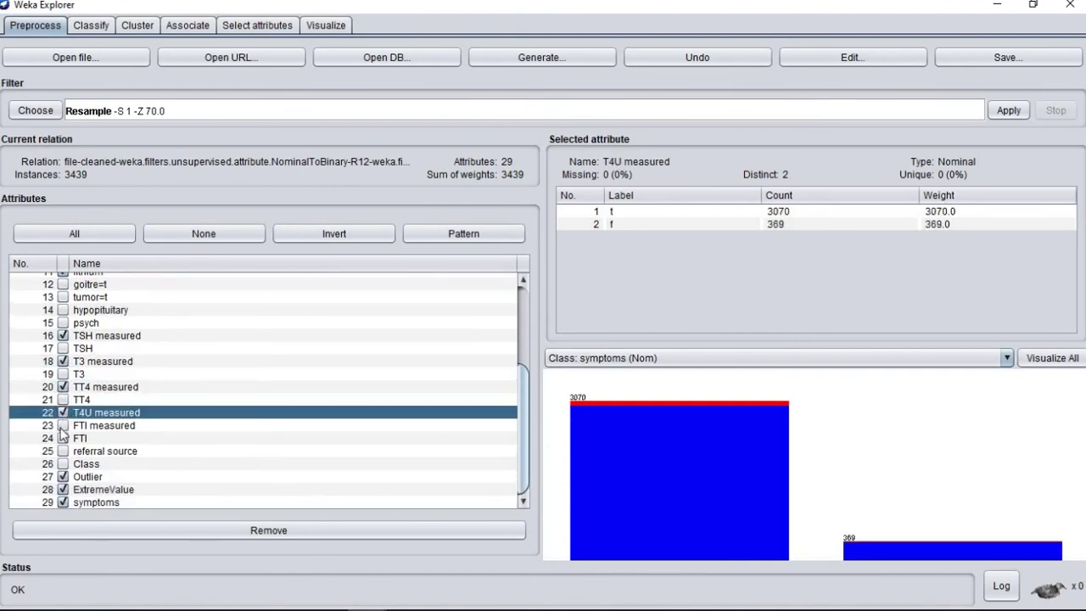
pyautogui.click(63, 426)
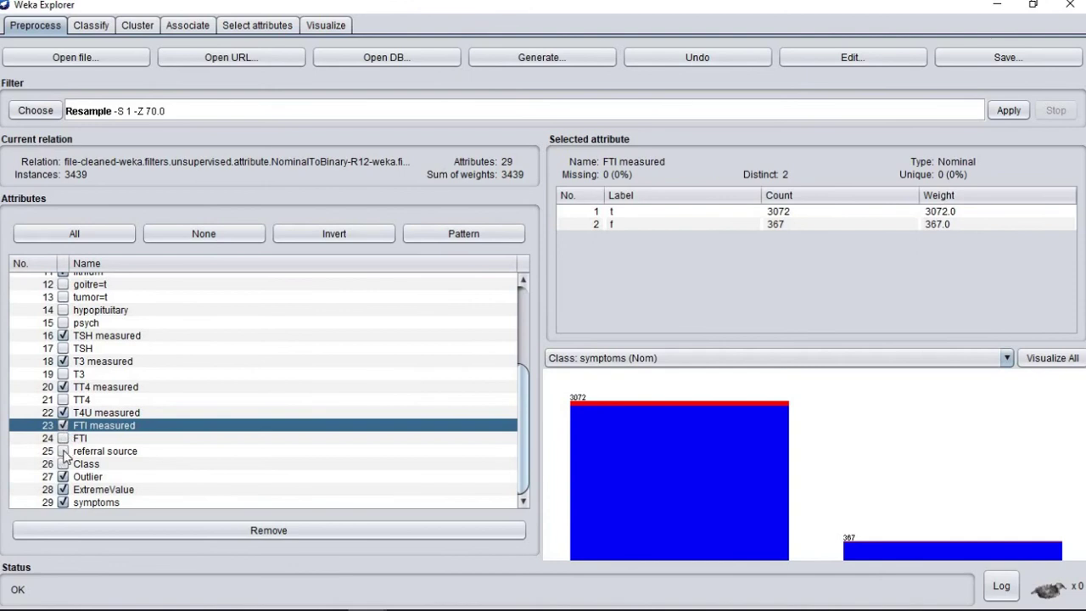
pyautogui.click(63, 451)
pyautogui.click(276, 530)
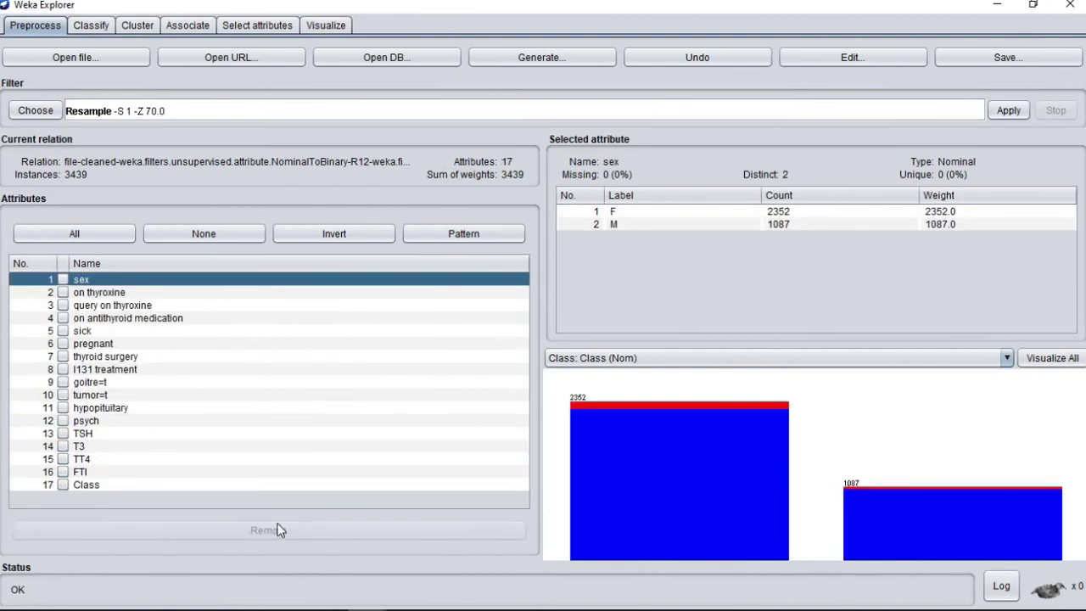
# Step: Resample the 17-attribute data to 70% of its instances
pyautogui.click(37, 112)
pyautogui.click(112, 389)
pyautogui.click(149, 111)
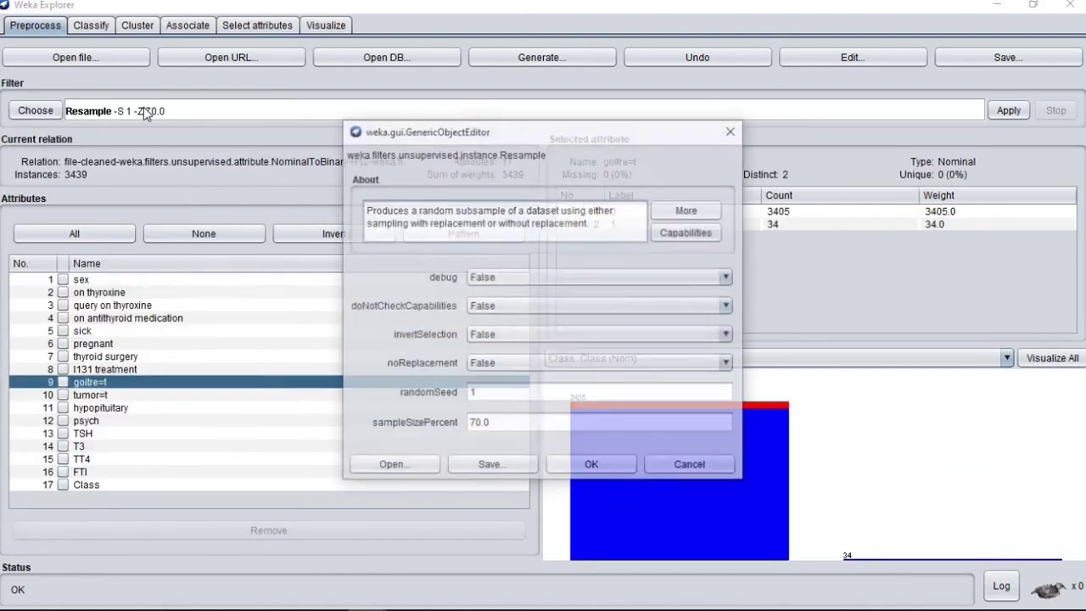
pyautogui.click(589, 395)
pyautogui.click(1009, 111)
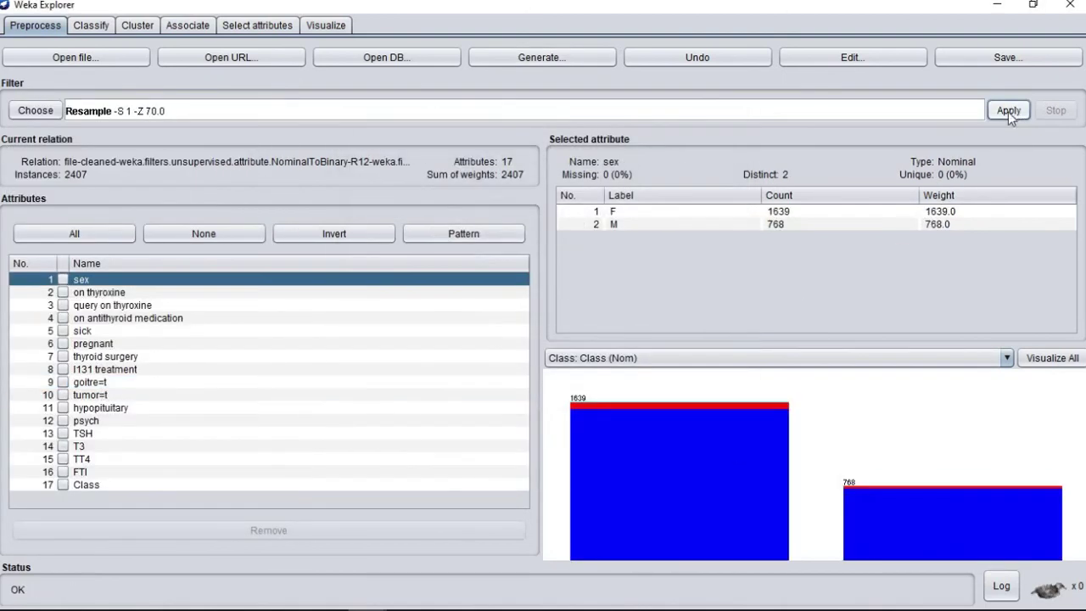
# Step: Save the resampled data as file_reduced_ranked and inspect its instances in the data table
pyautogui.click(302, 174)
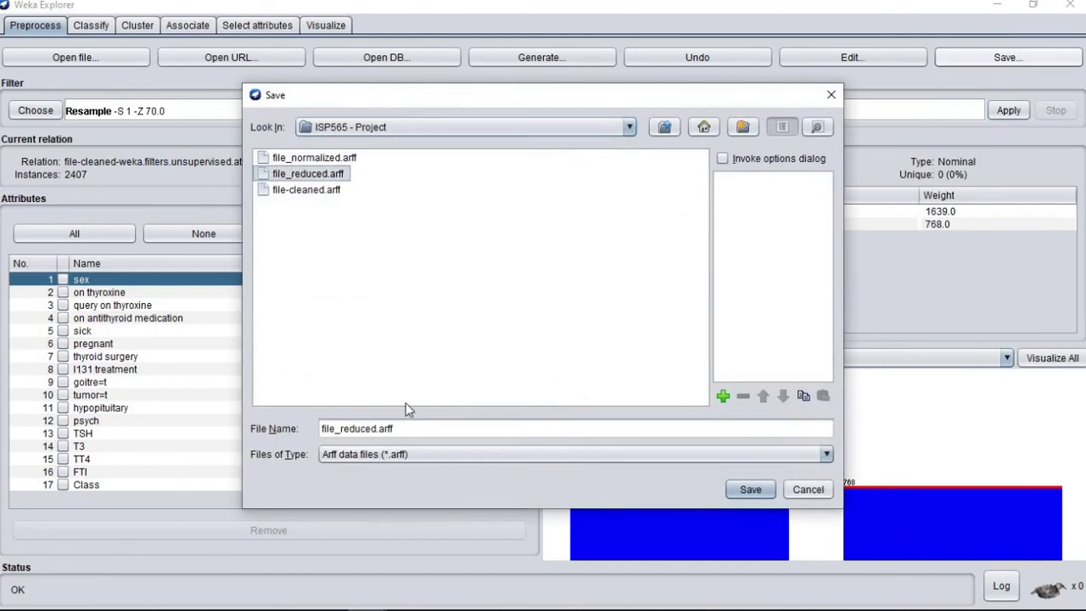
pyautogui.click(379, 428)
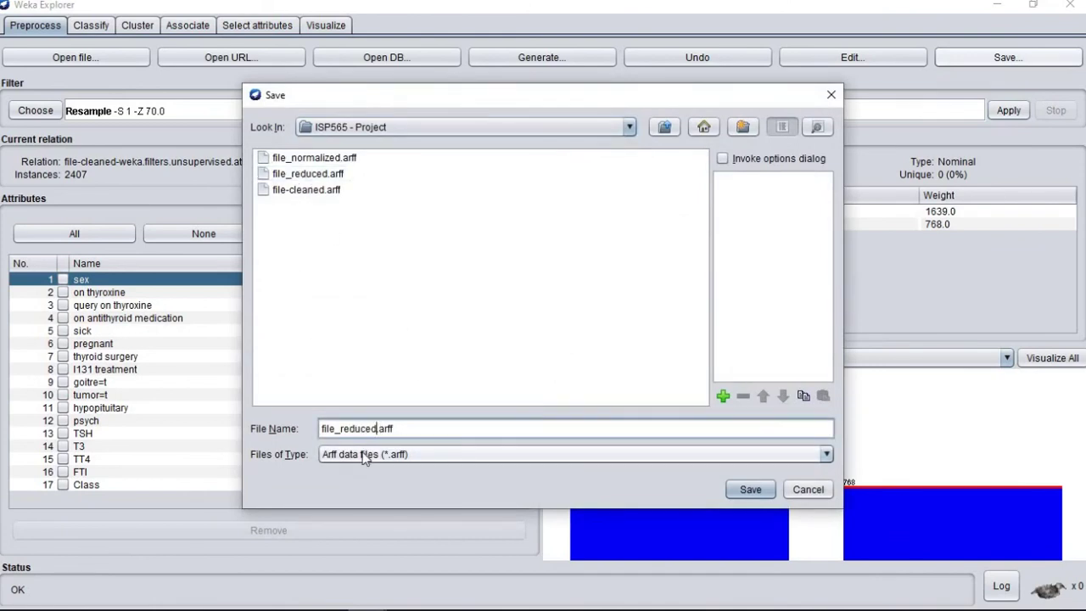
pyautogui.press('BackSpace')
pyautogui.write('_')
pyautogui.write('ranked.')
pyautogui.click(504, 430)
pyautogui.press('BackSpace')
pyautogui.press('BackSpace')
pyautogui.press('BackSpace')
pyautogui.press('BackSpace')
pyautogui.press('BackSpace')
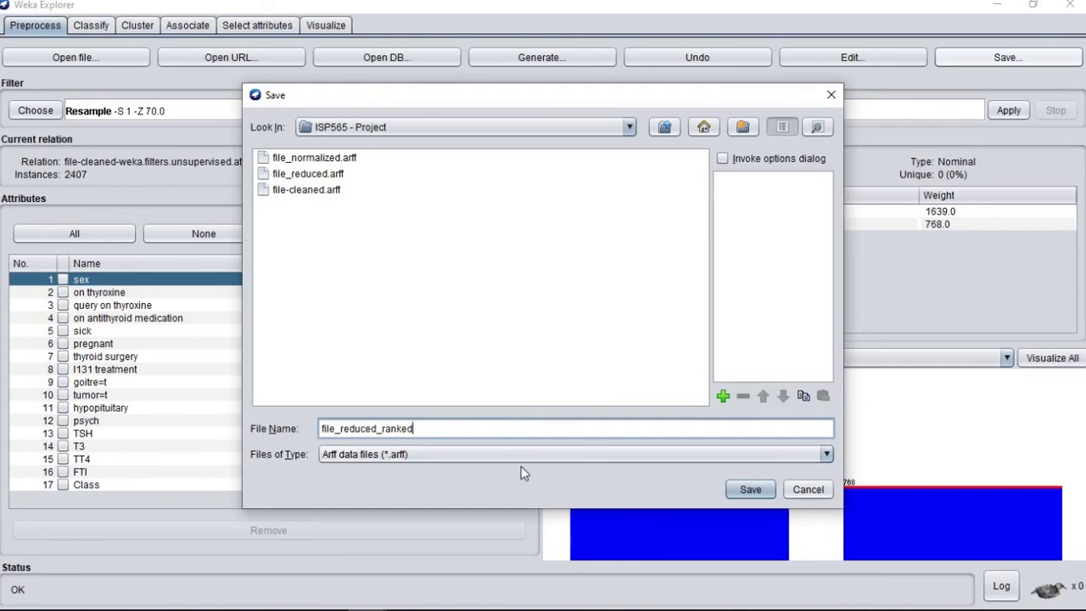
pyautogui.click(740, 491)
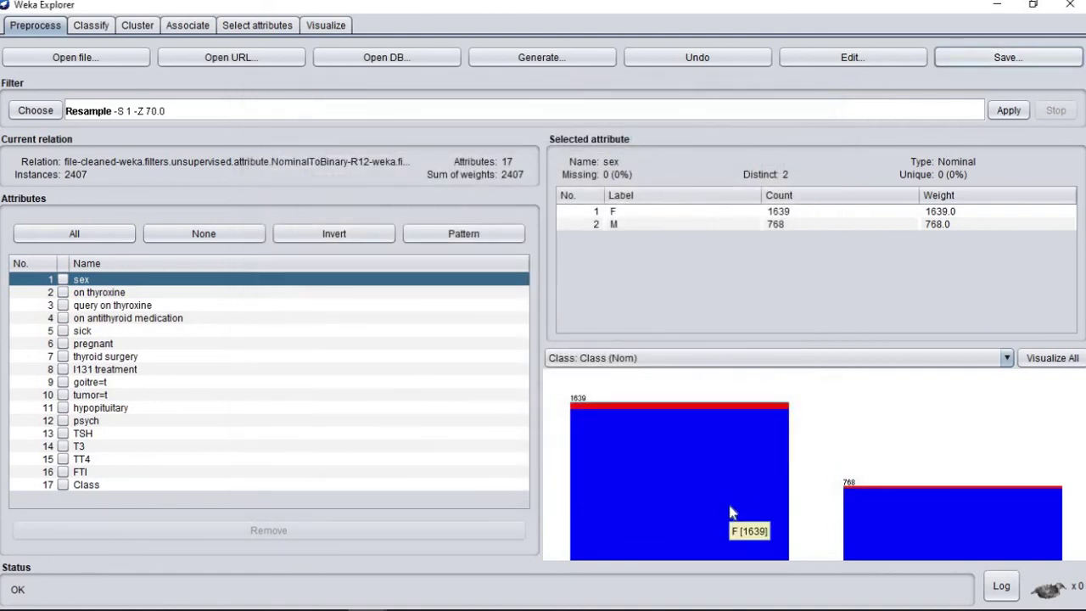
pyautogui.click(853, 57)
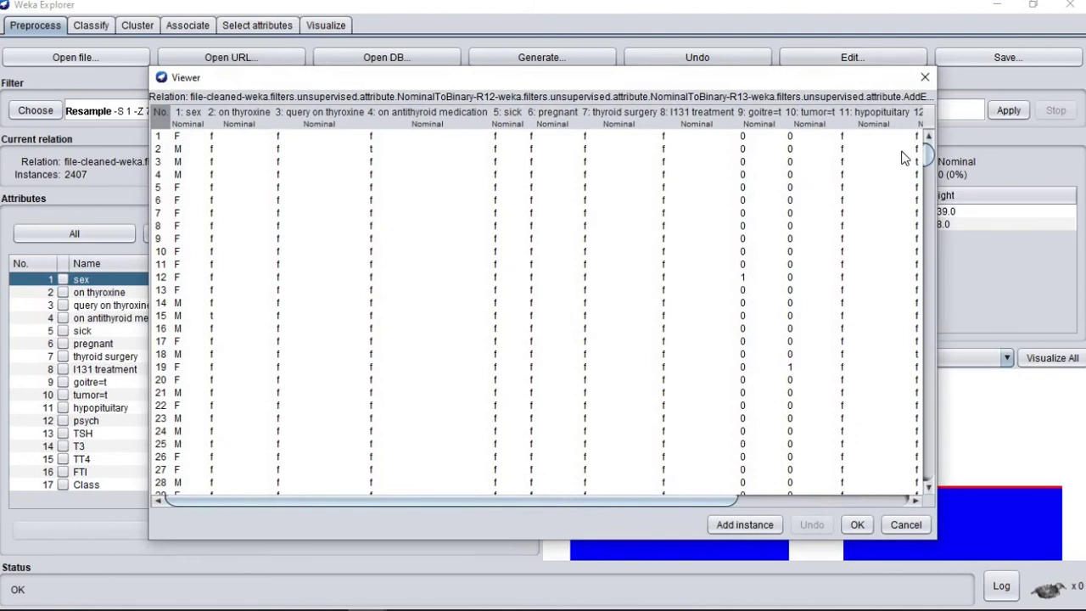
pyautogui.click(925, 77)
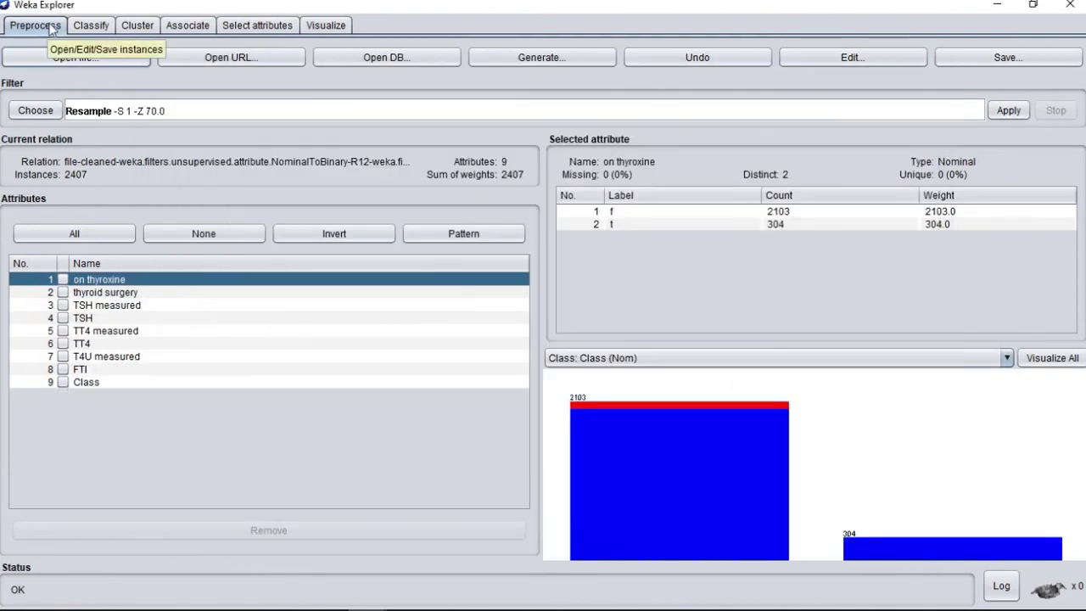
# Step: Run J48 with 10-fold and 20-fold cross-validation, then with a percentage split
pyautogui.click(91, 25)
pyautogui.click(19, 172)
pyautogui.click(73, 292)
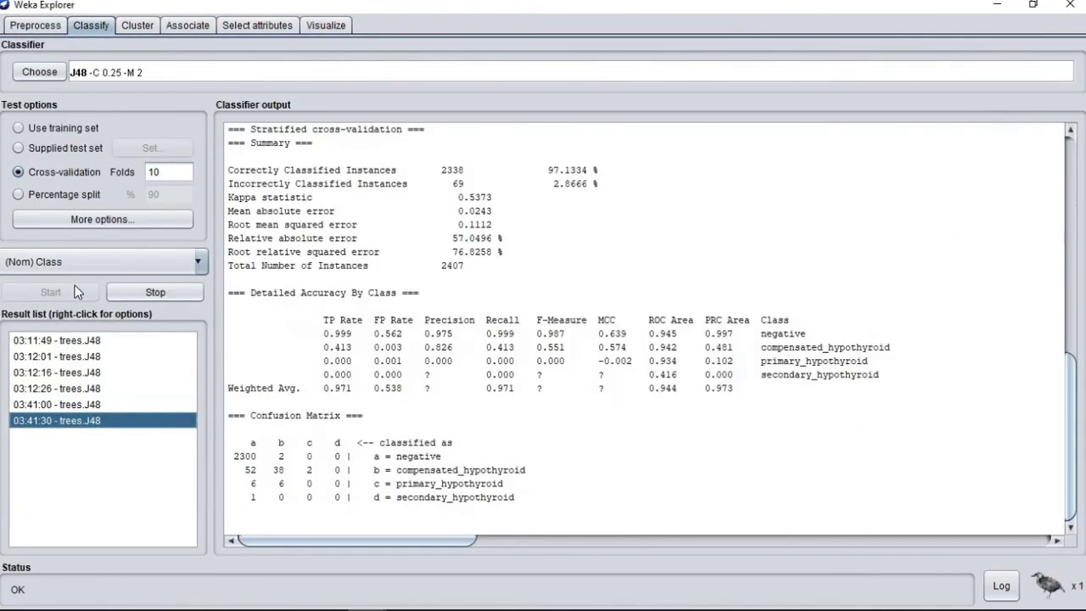
pyautogui.write('20')
pyautogui.click(56, 294)
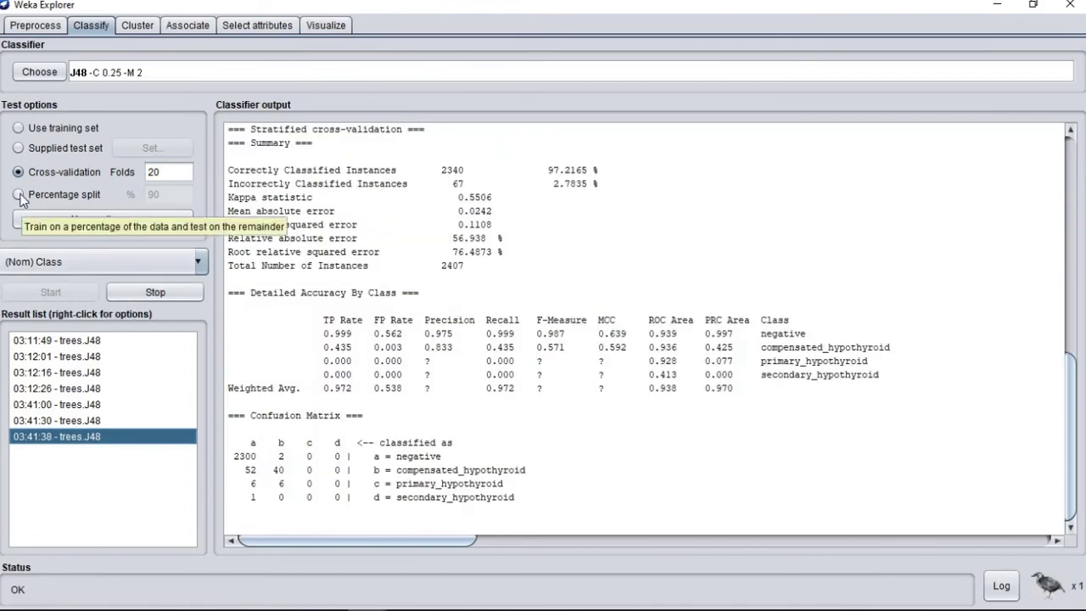
pyautogui.click(76, 195)
pyautogui.click(68, 292)
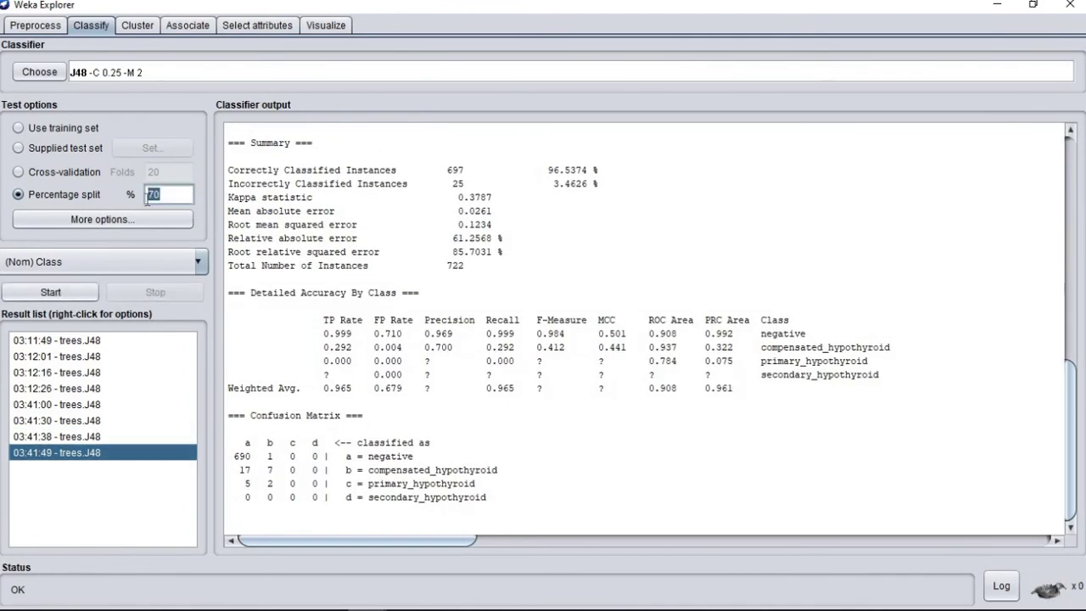